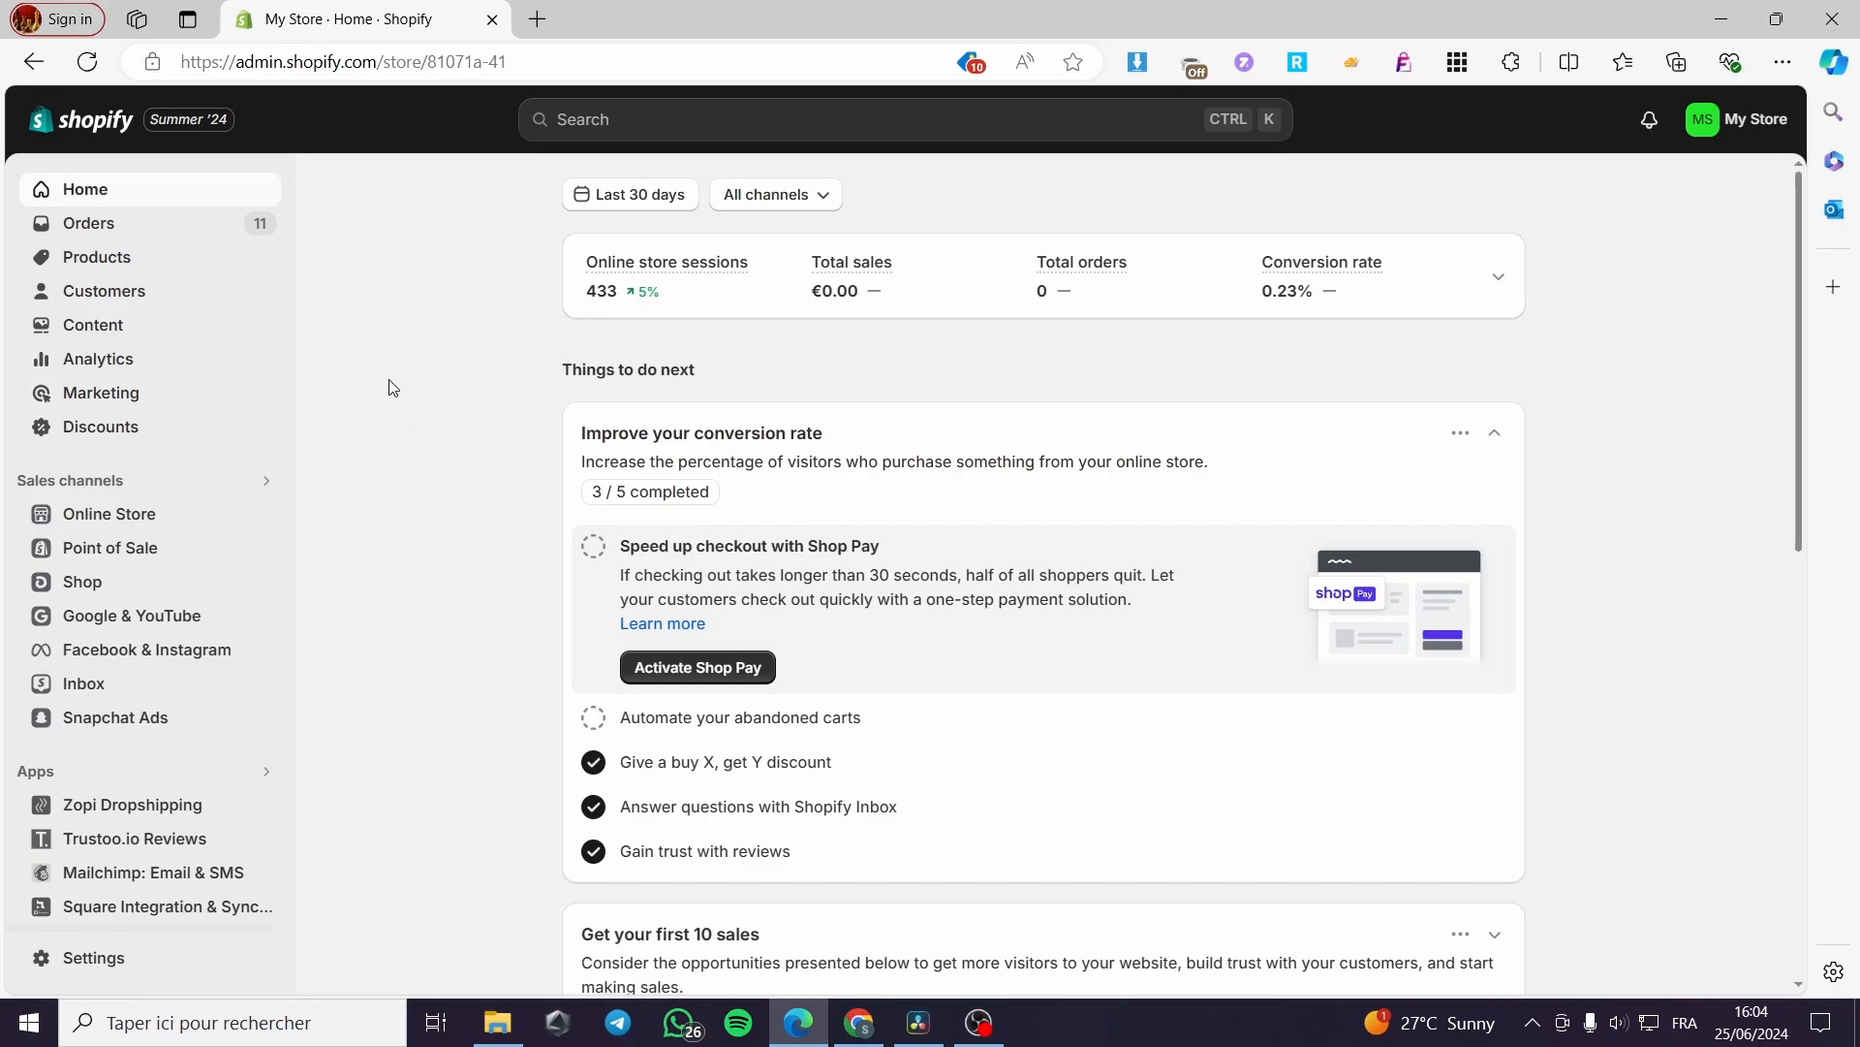
Step: Create a new shipping profile in the Shipping and delivery settings and name it "standard profile"
{"action": "scroll", "coordinate": [155, 562], "scroll_direction": "down", "scroll_amount": 6}
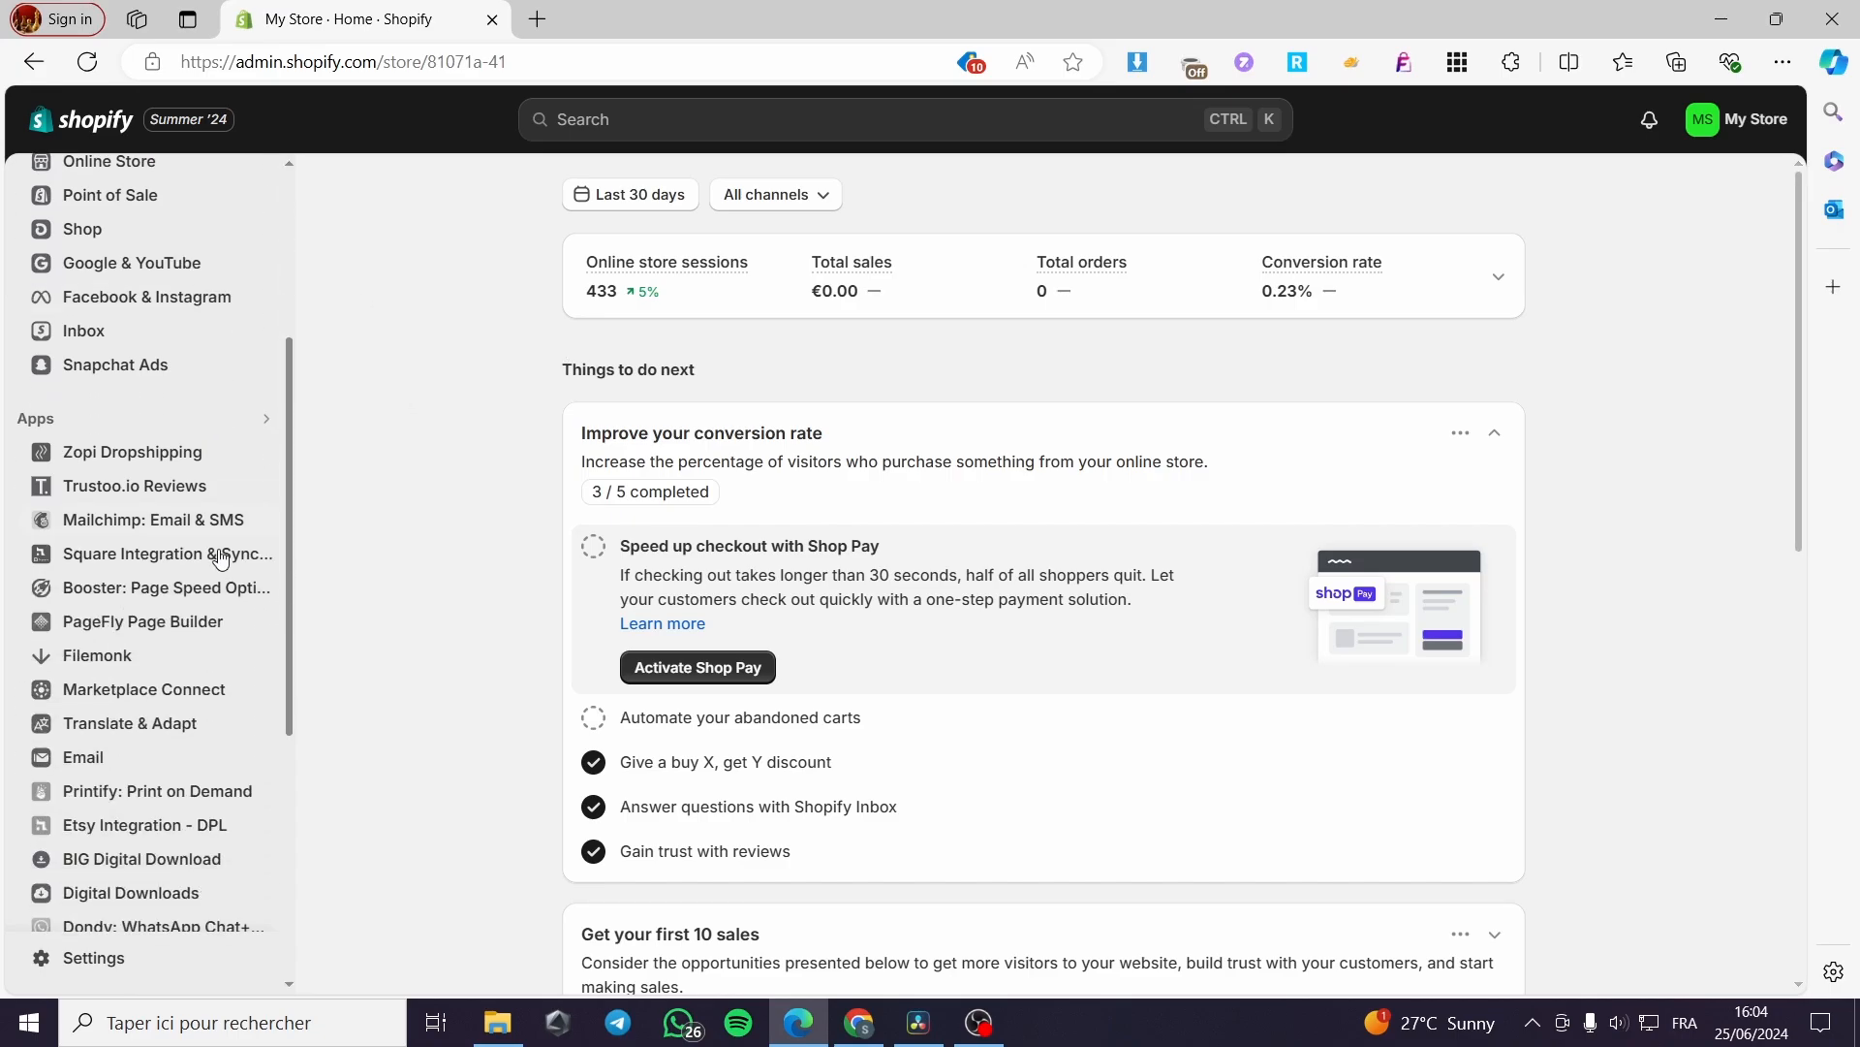
{"action": "left_click", "coordinate": [97, 959]}
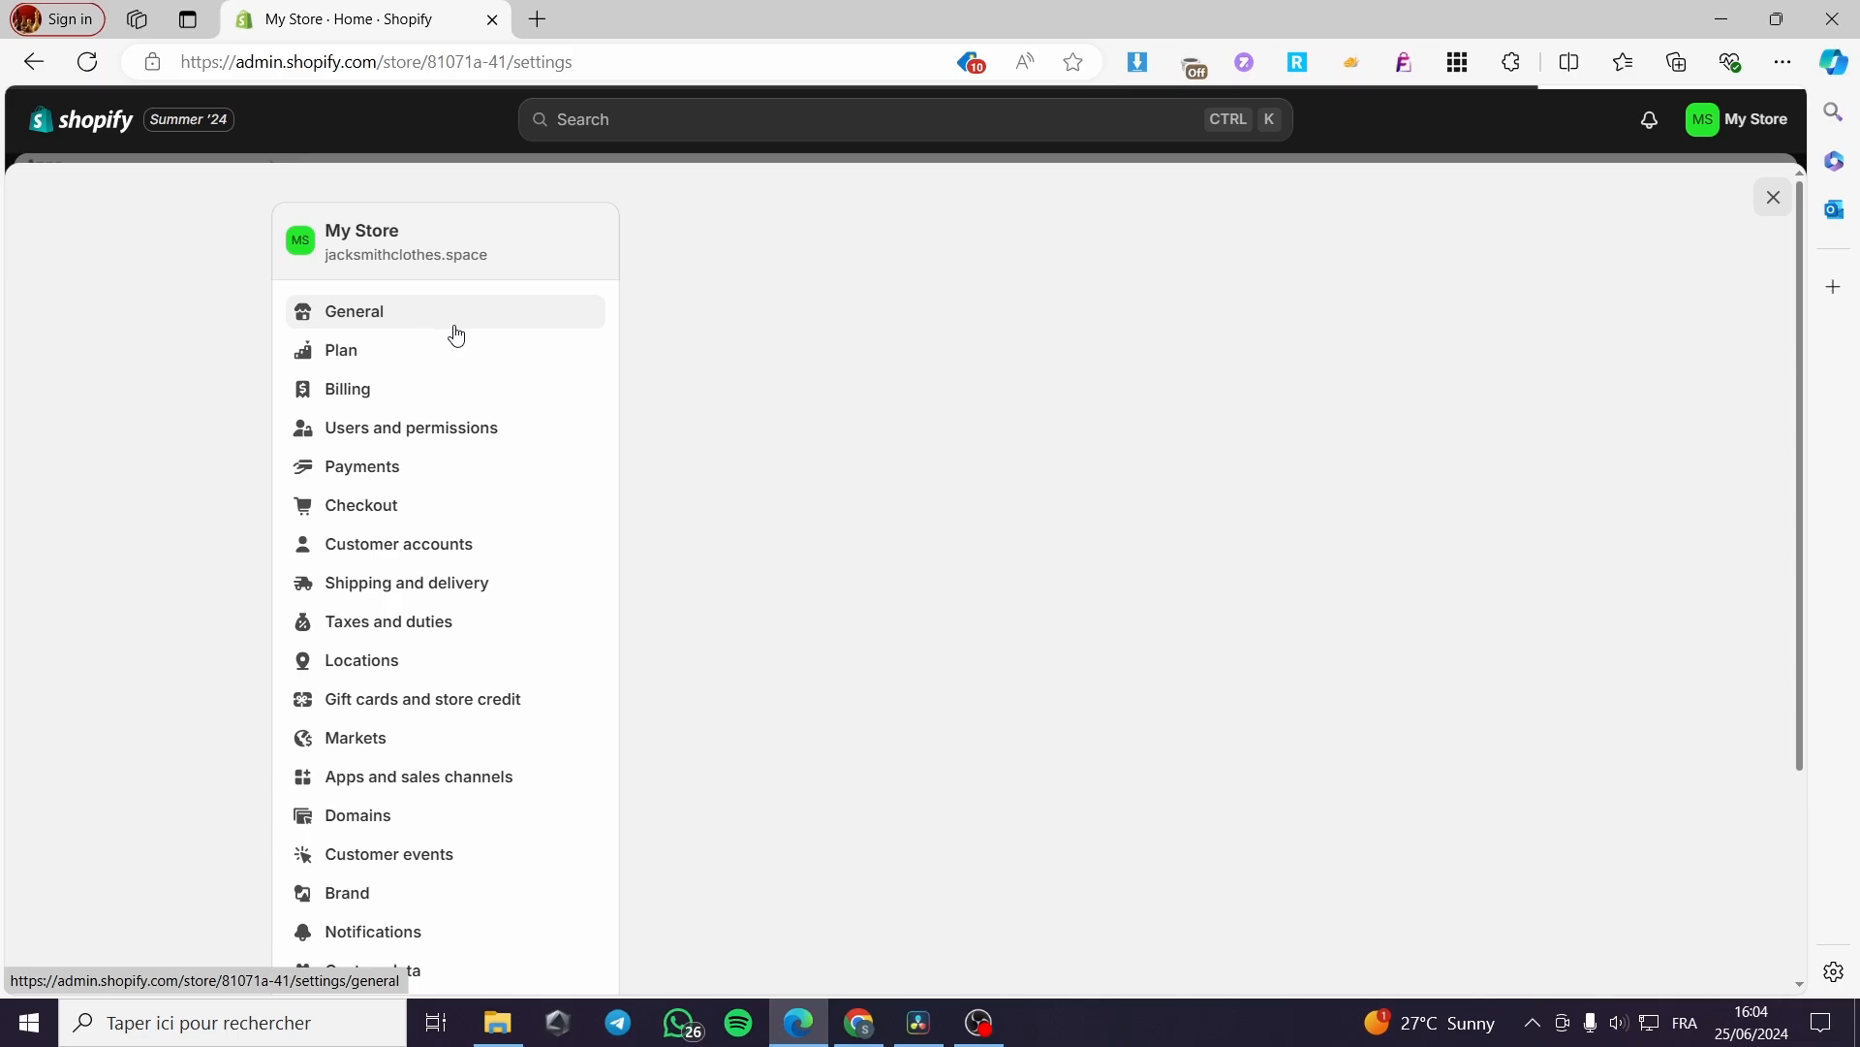
{"action": "left_click", "coordinate": [373, 593]}
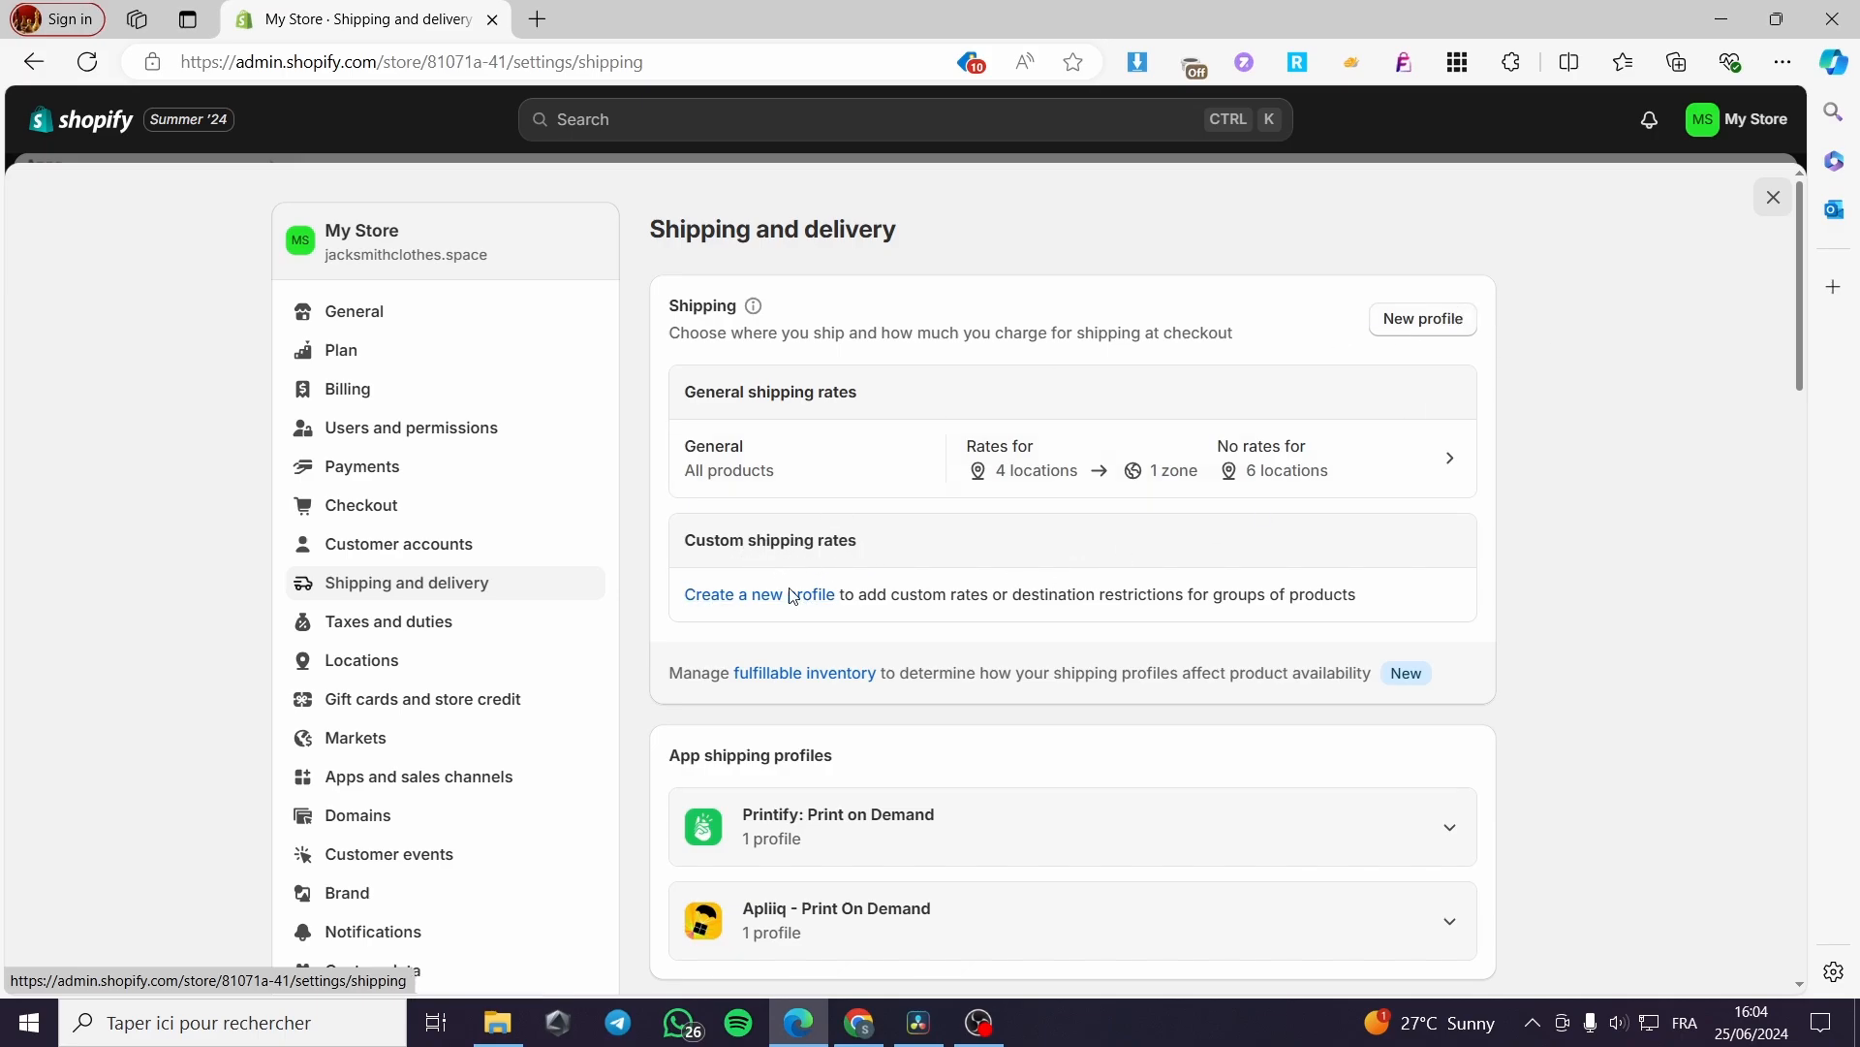
{"action": "left_click", "coordinate": [1423, 323]}
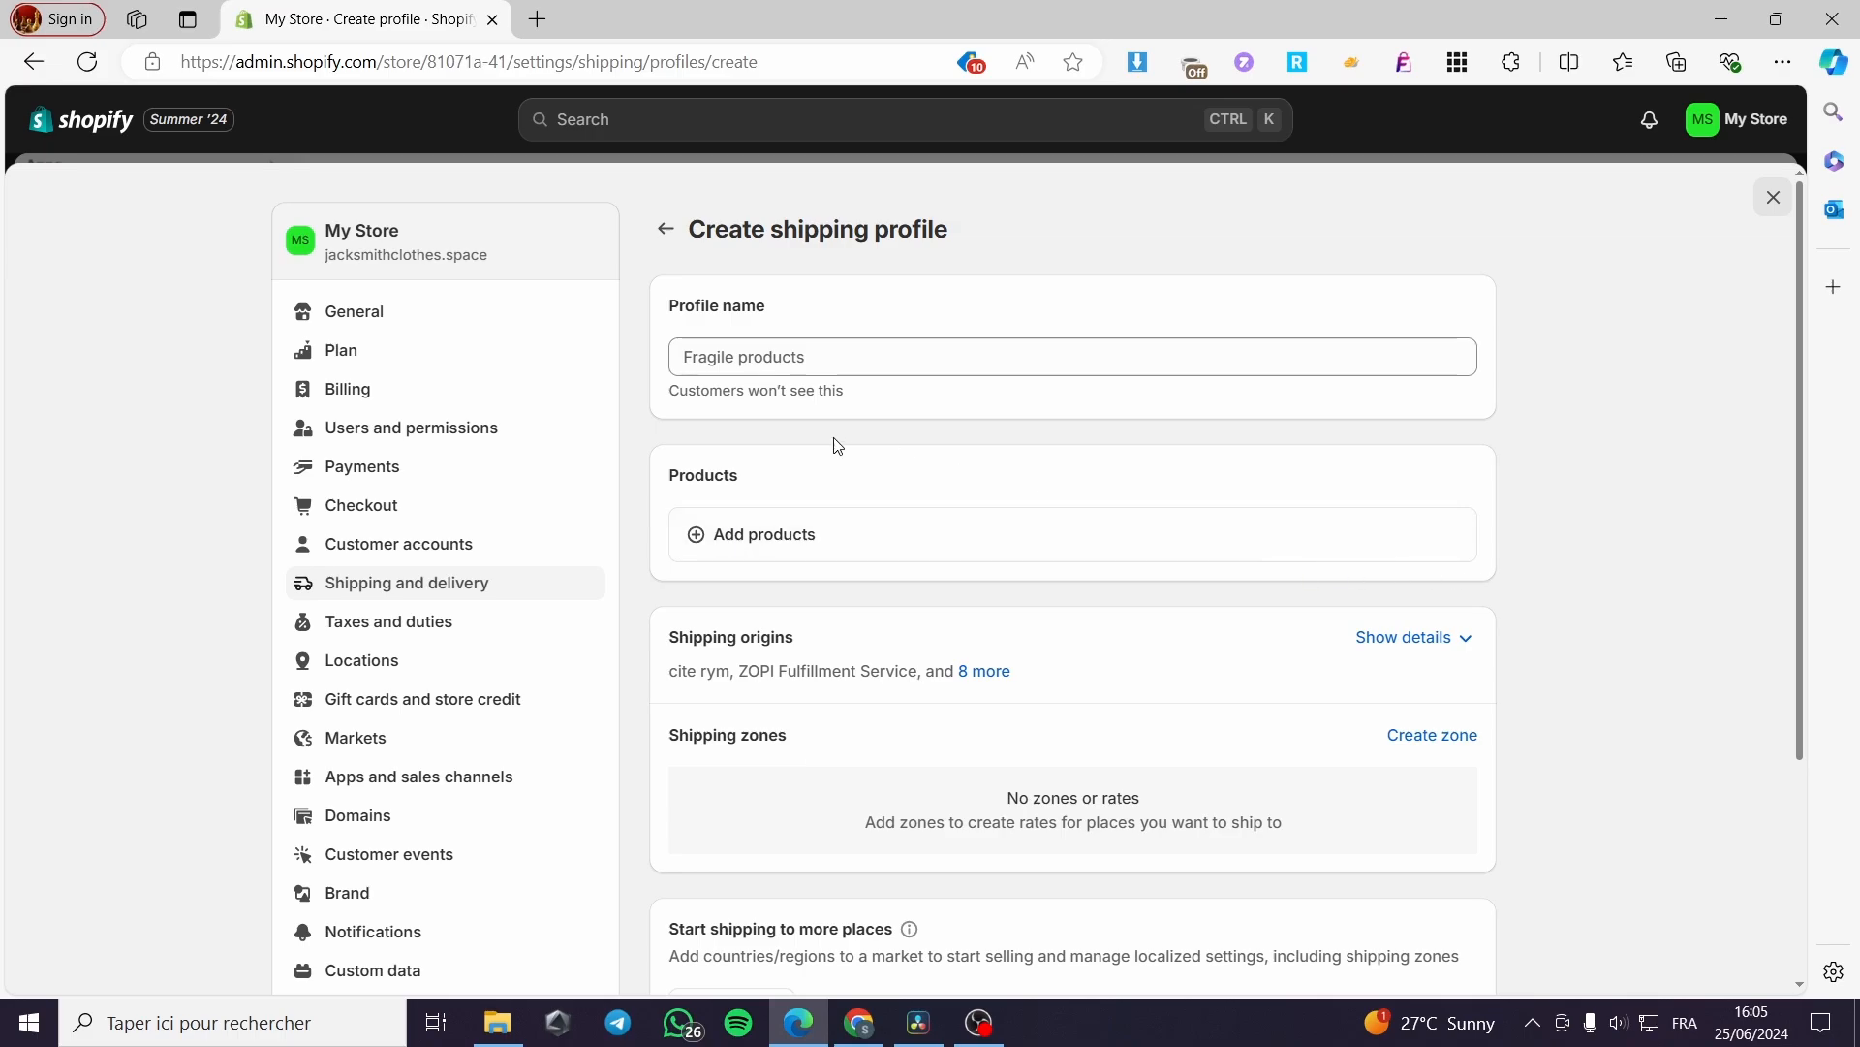
{"action": "left_click", "coordinate": [958, 360]}
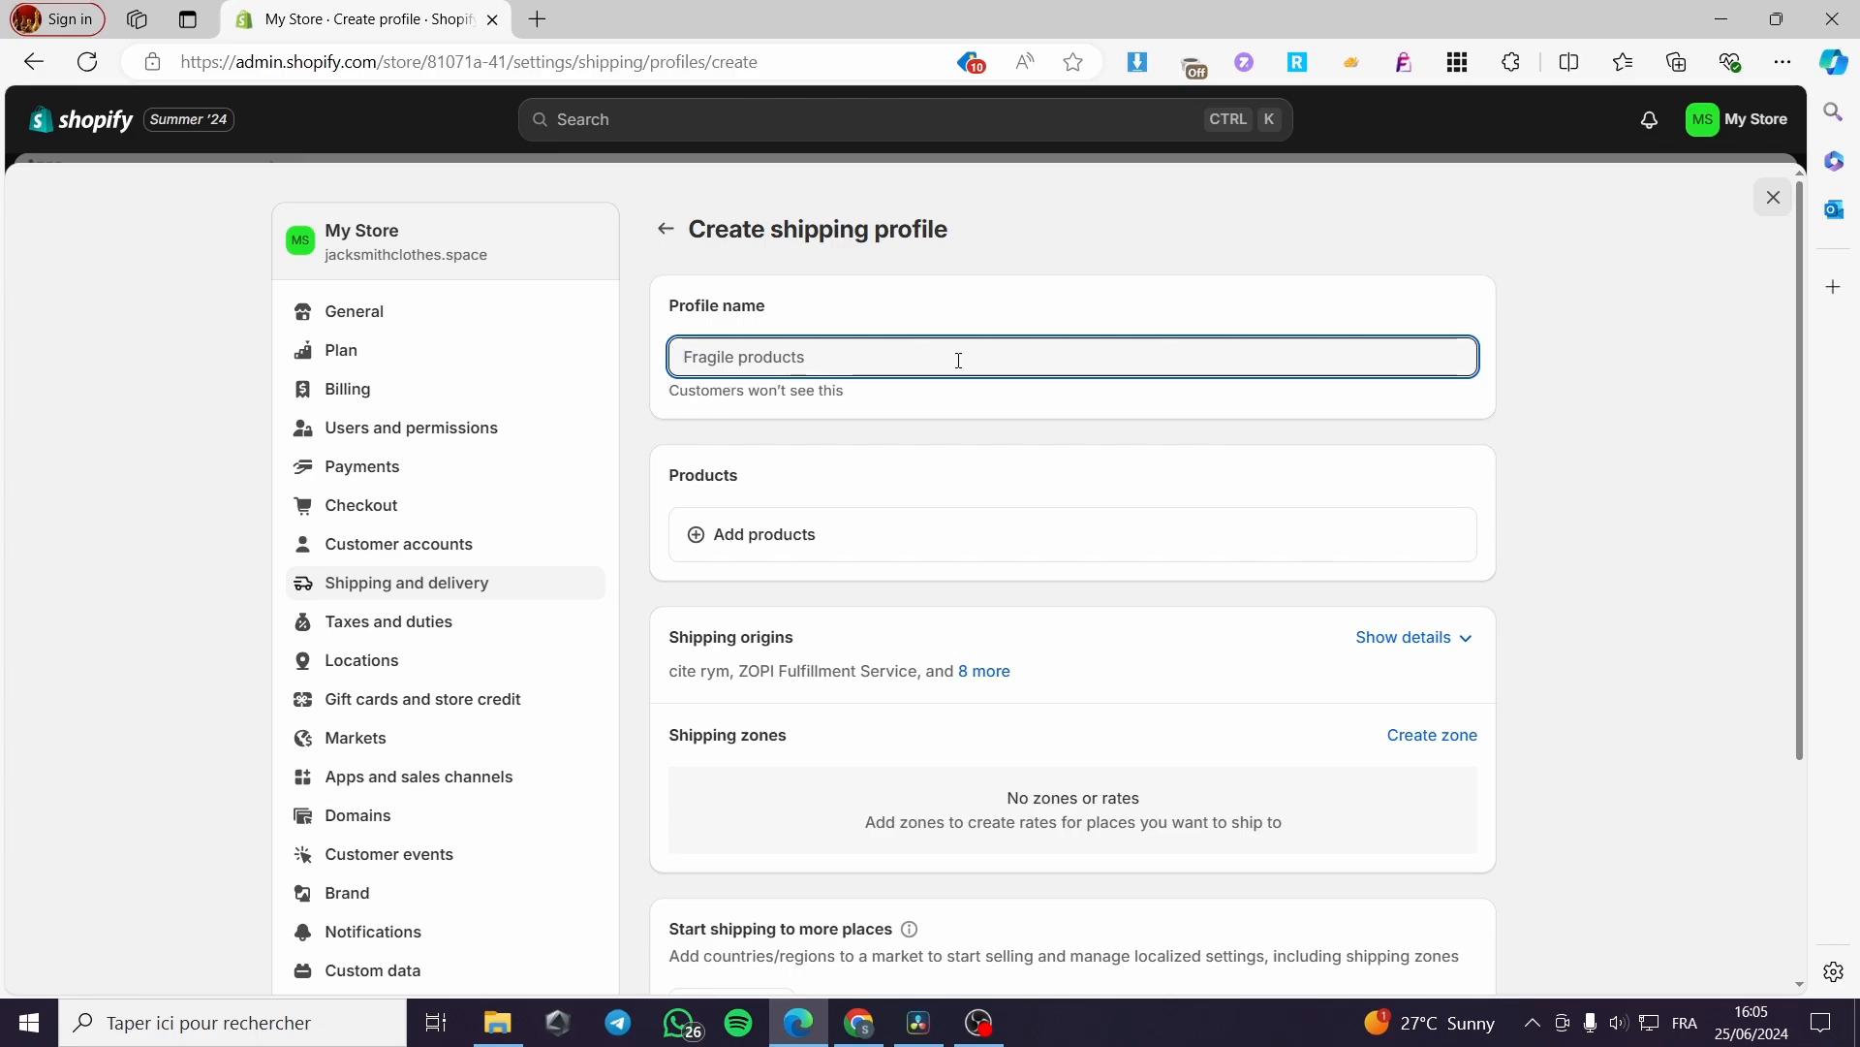
{"action": "type", "text": "standard profile"}
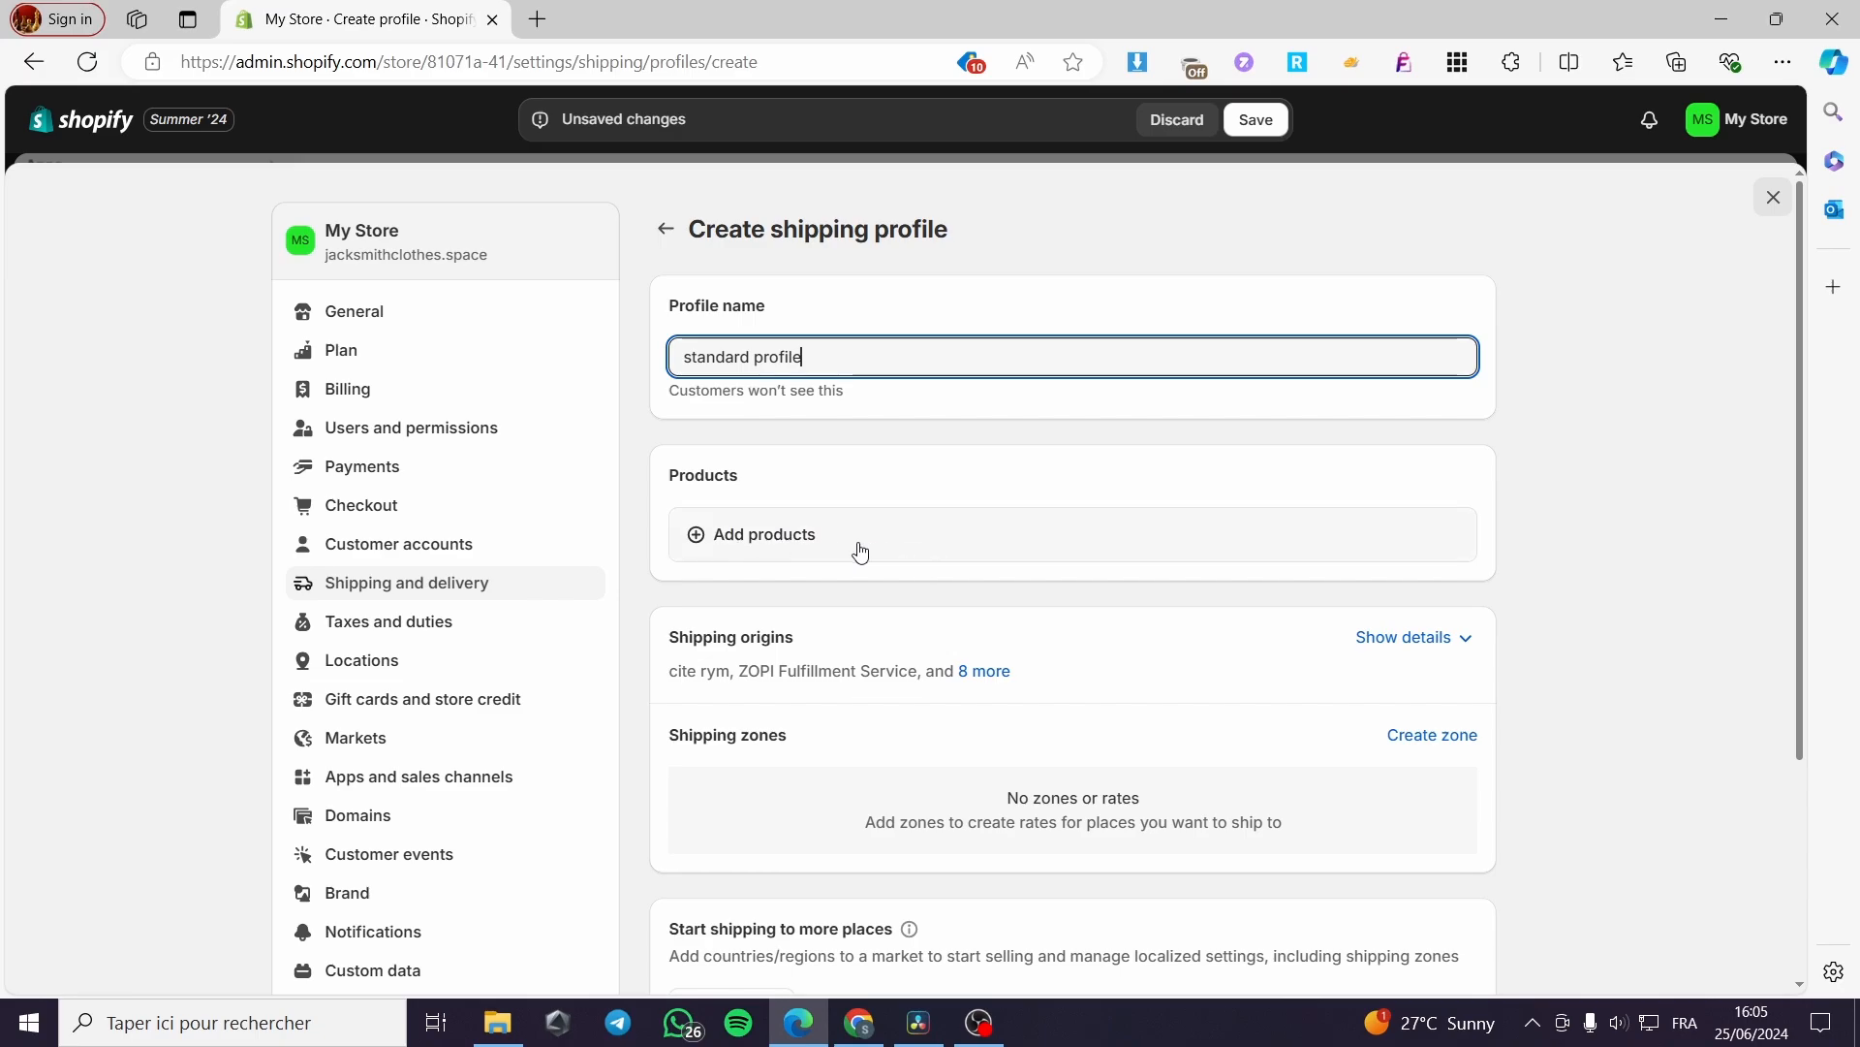
Step: Add the 3D Pirate Camp, the FootJoy Men's golf shoe and the Misxi 2 Pack Apple Watch case to the shipping profile's products
{"action": "left_click", "coordinate": [751, 544]}
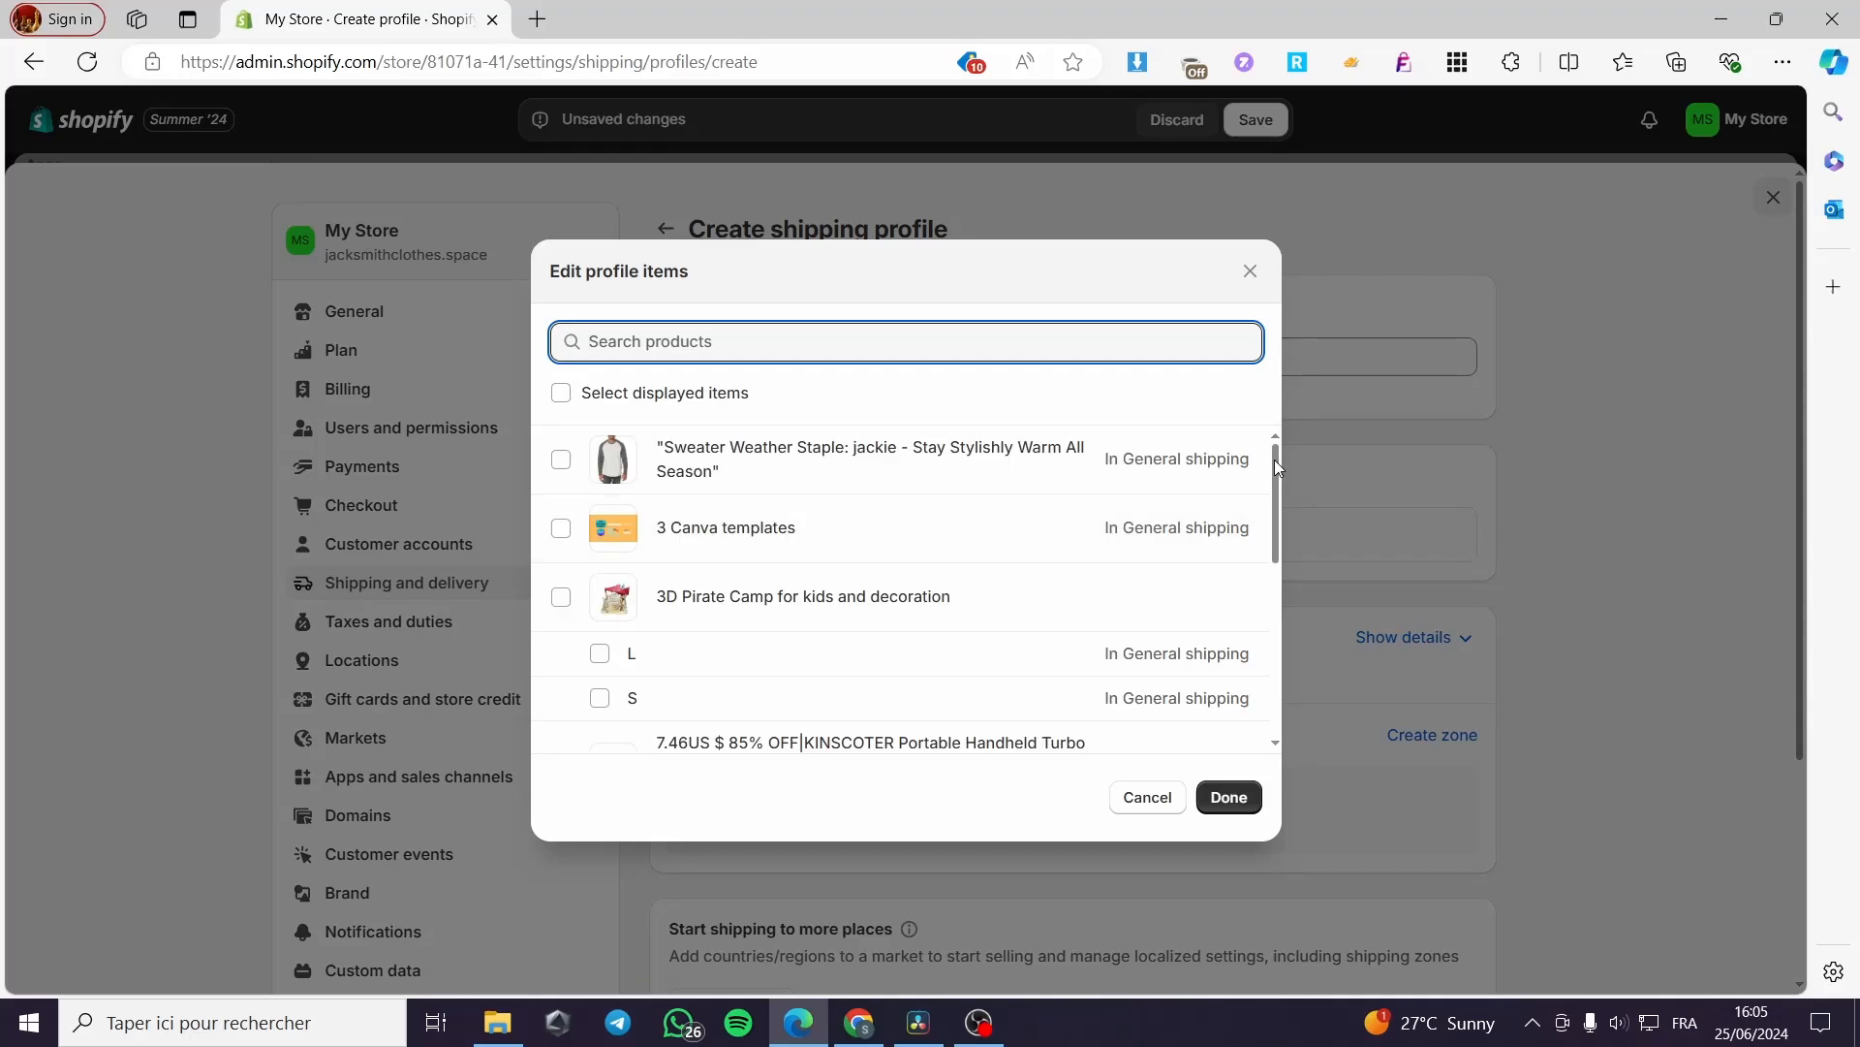
{"action": "left_click_drag", "start_coordinate": [1276, 459], "coordinate": [1277, 670]}
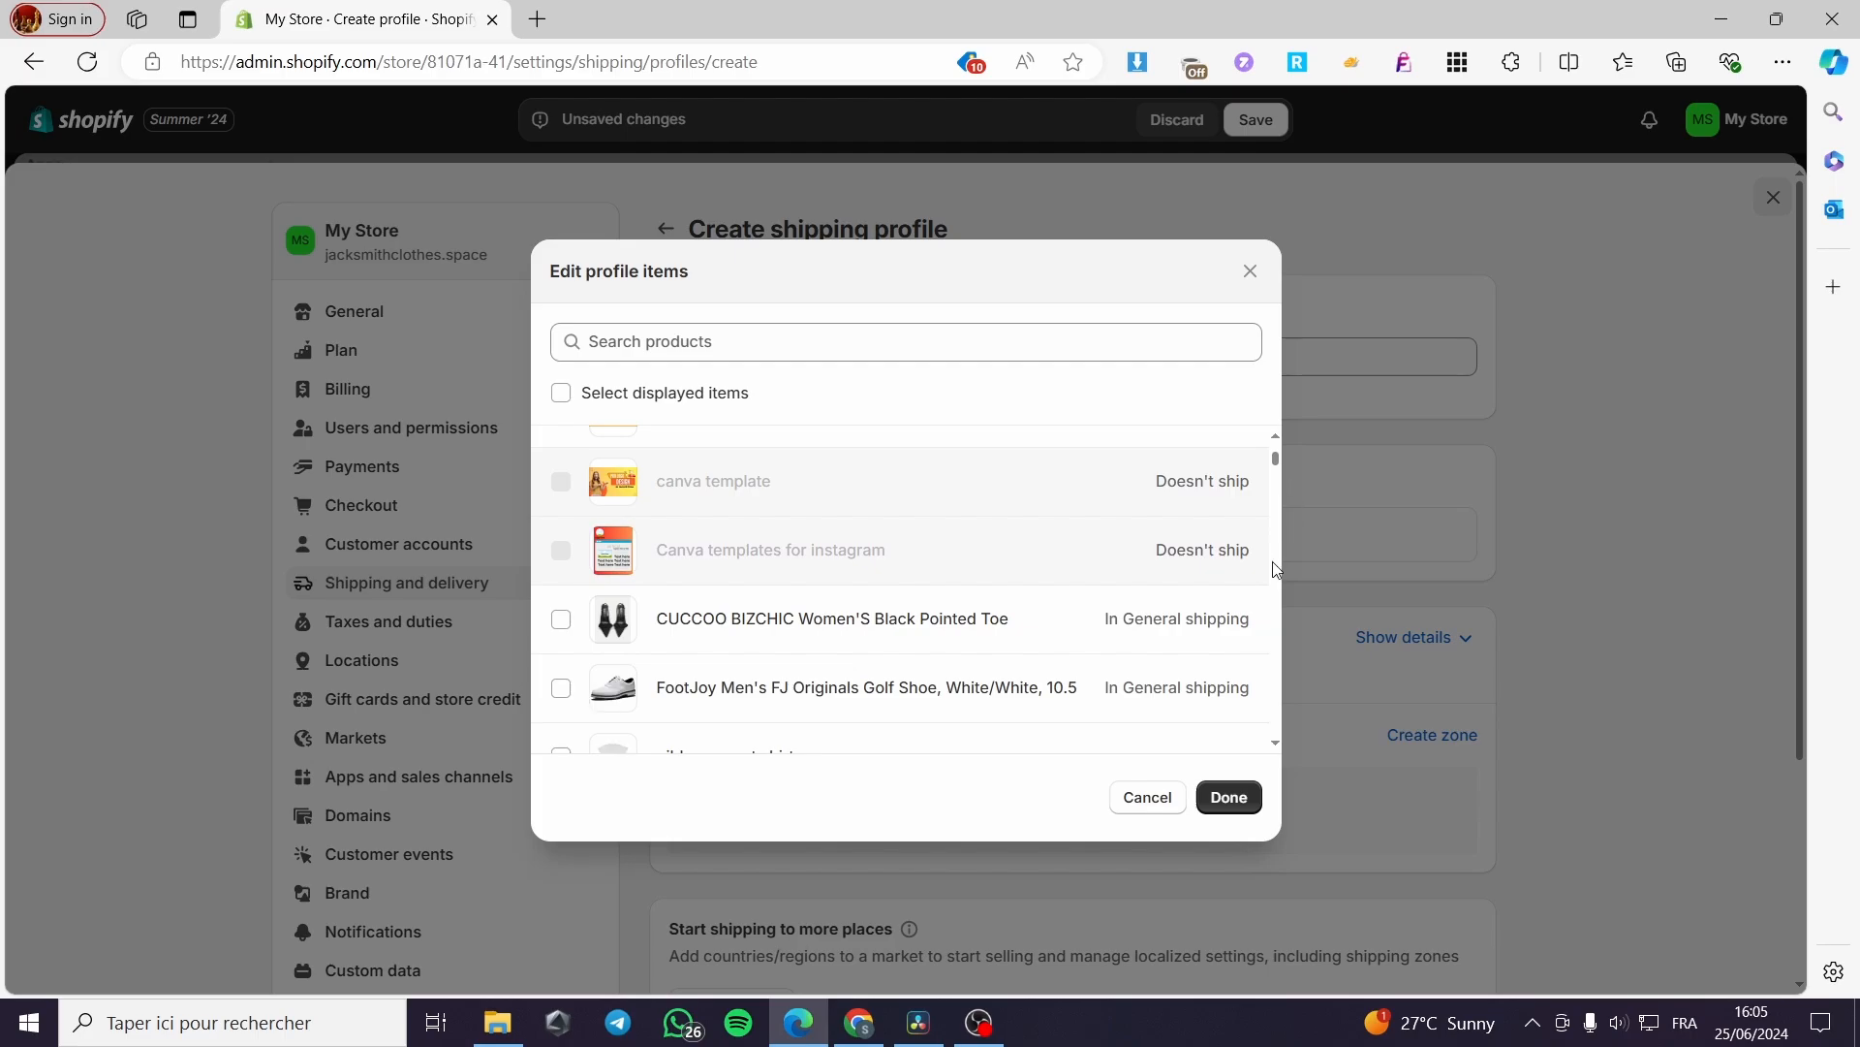
{"action": "left_click_drag", "start_coordinate": [1277, 465], "coordinate": [1291, 429]}
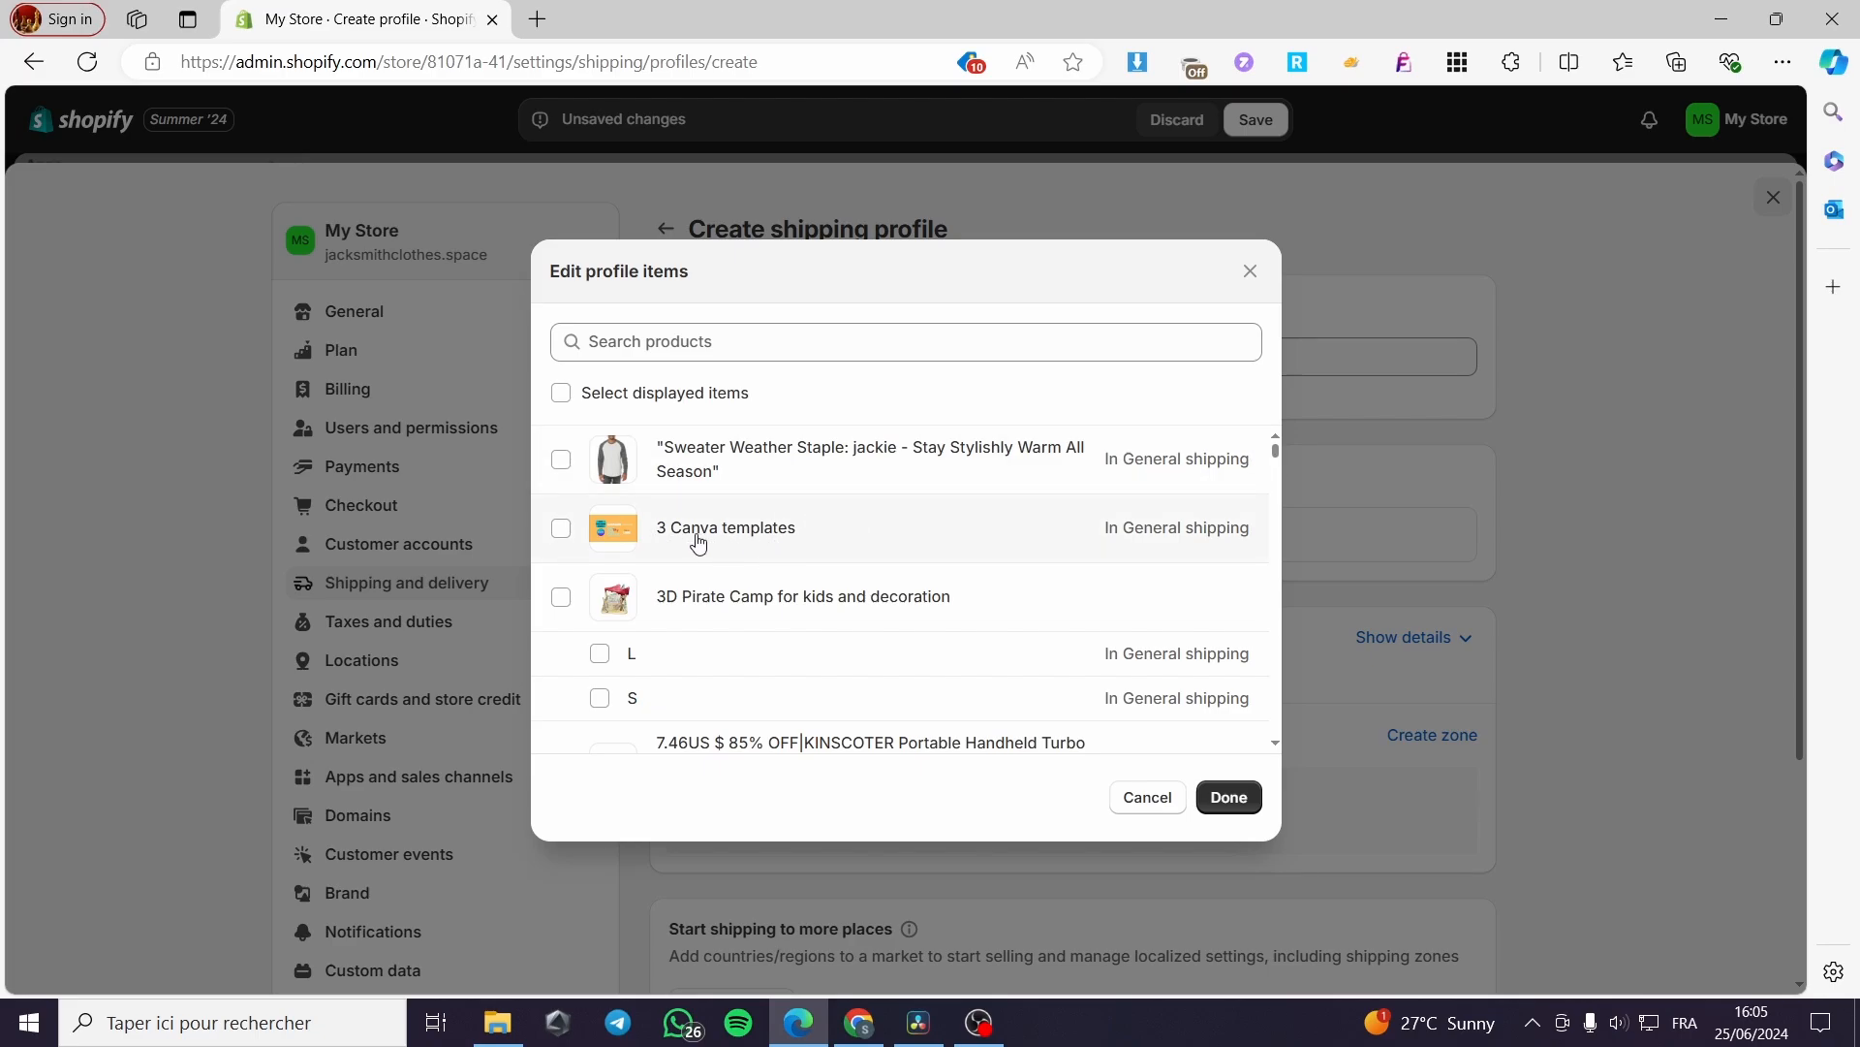
{"action": "left_click", "coordinate": [560, 599]}
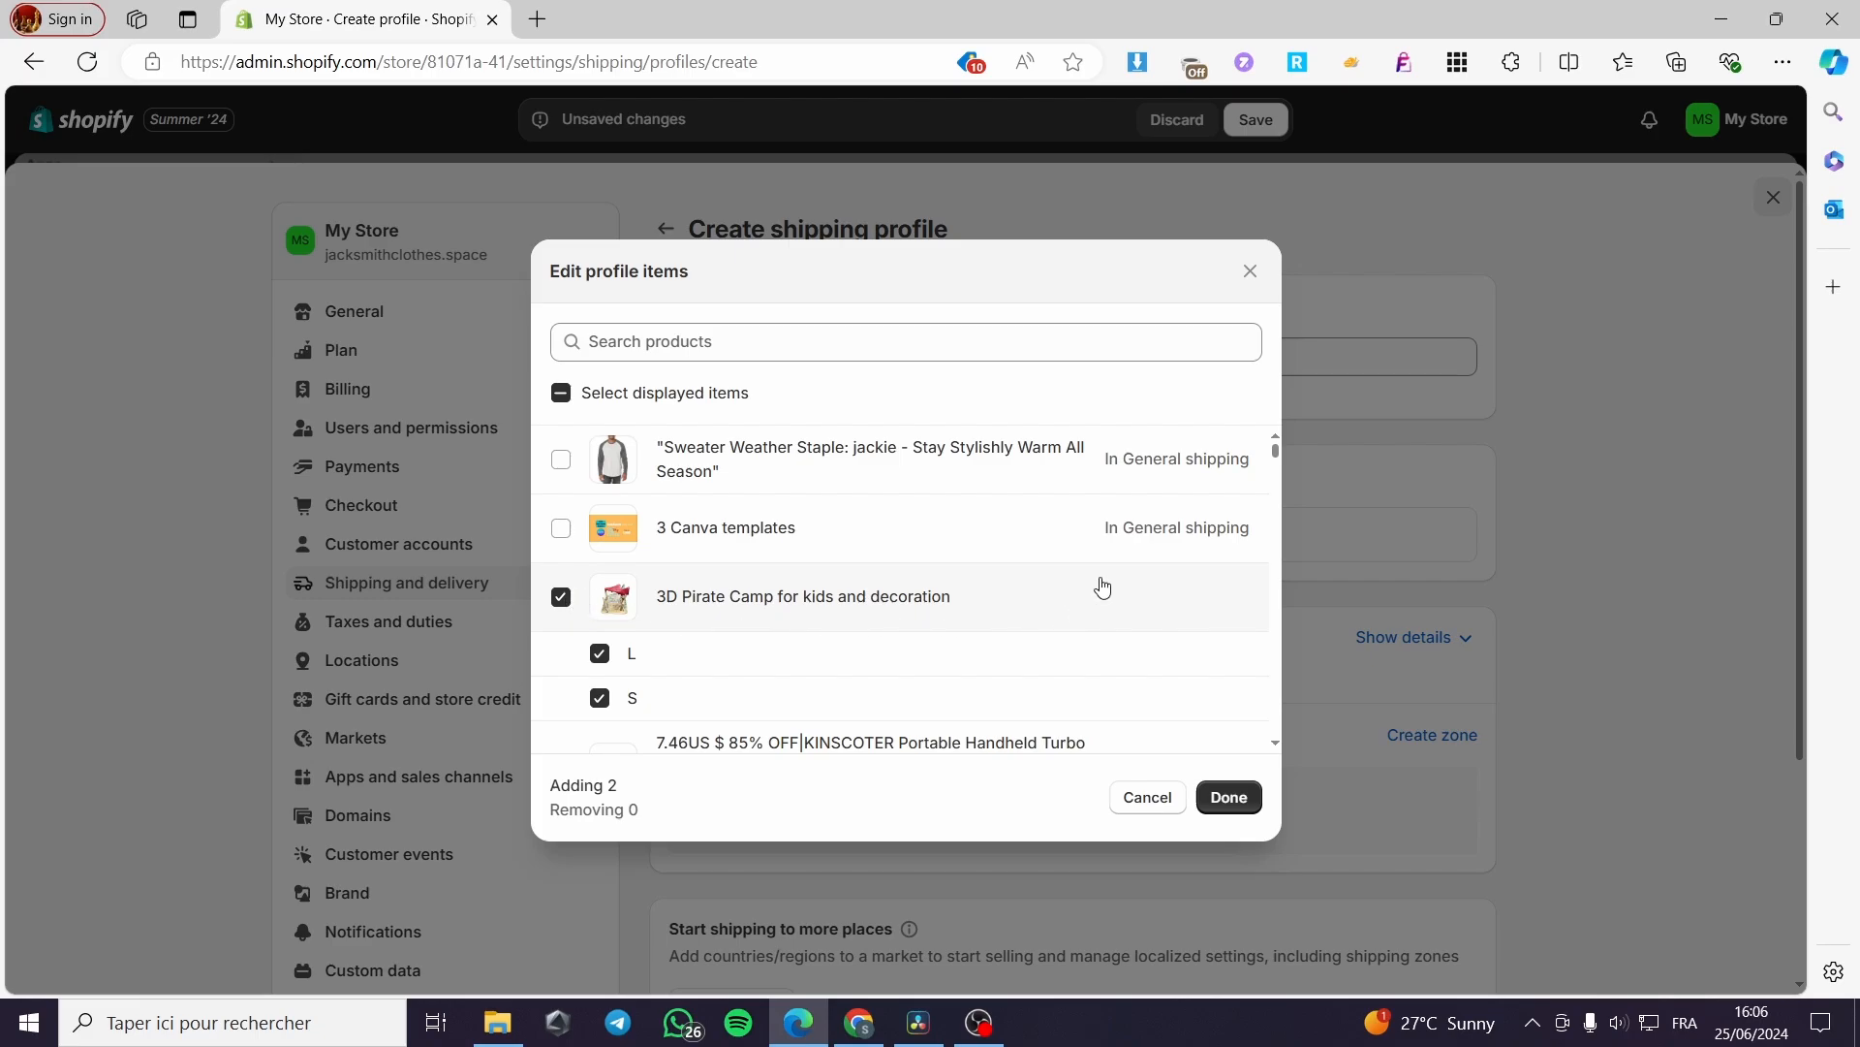
{"action": "left_click_drag", "start_coordinate": [1275, 451], "coordinate": [1269, 466]}
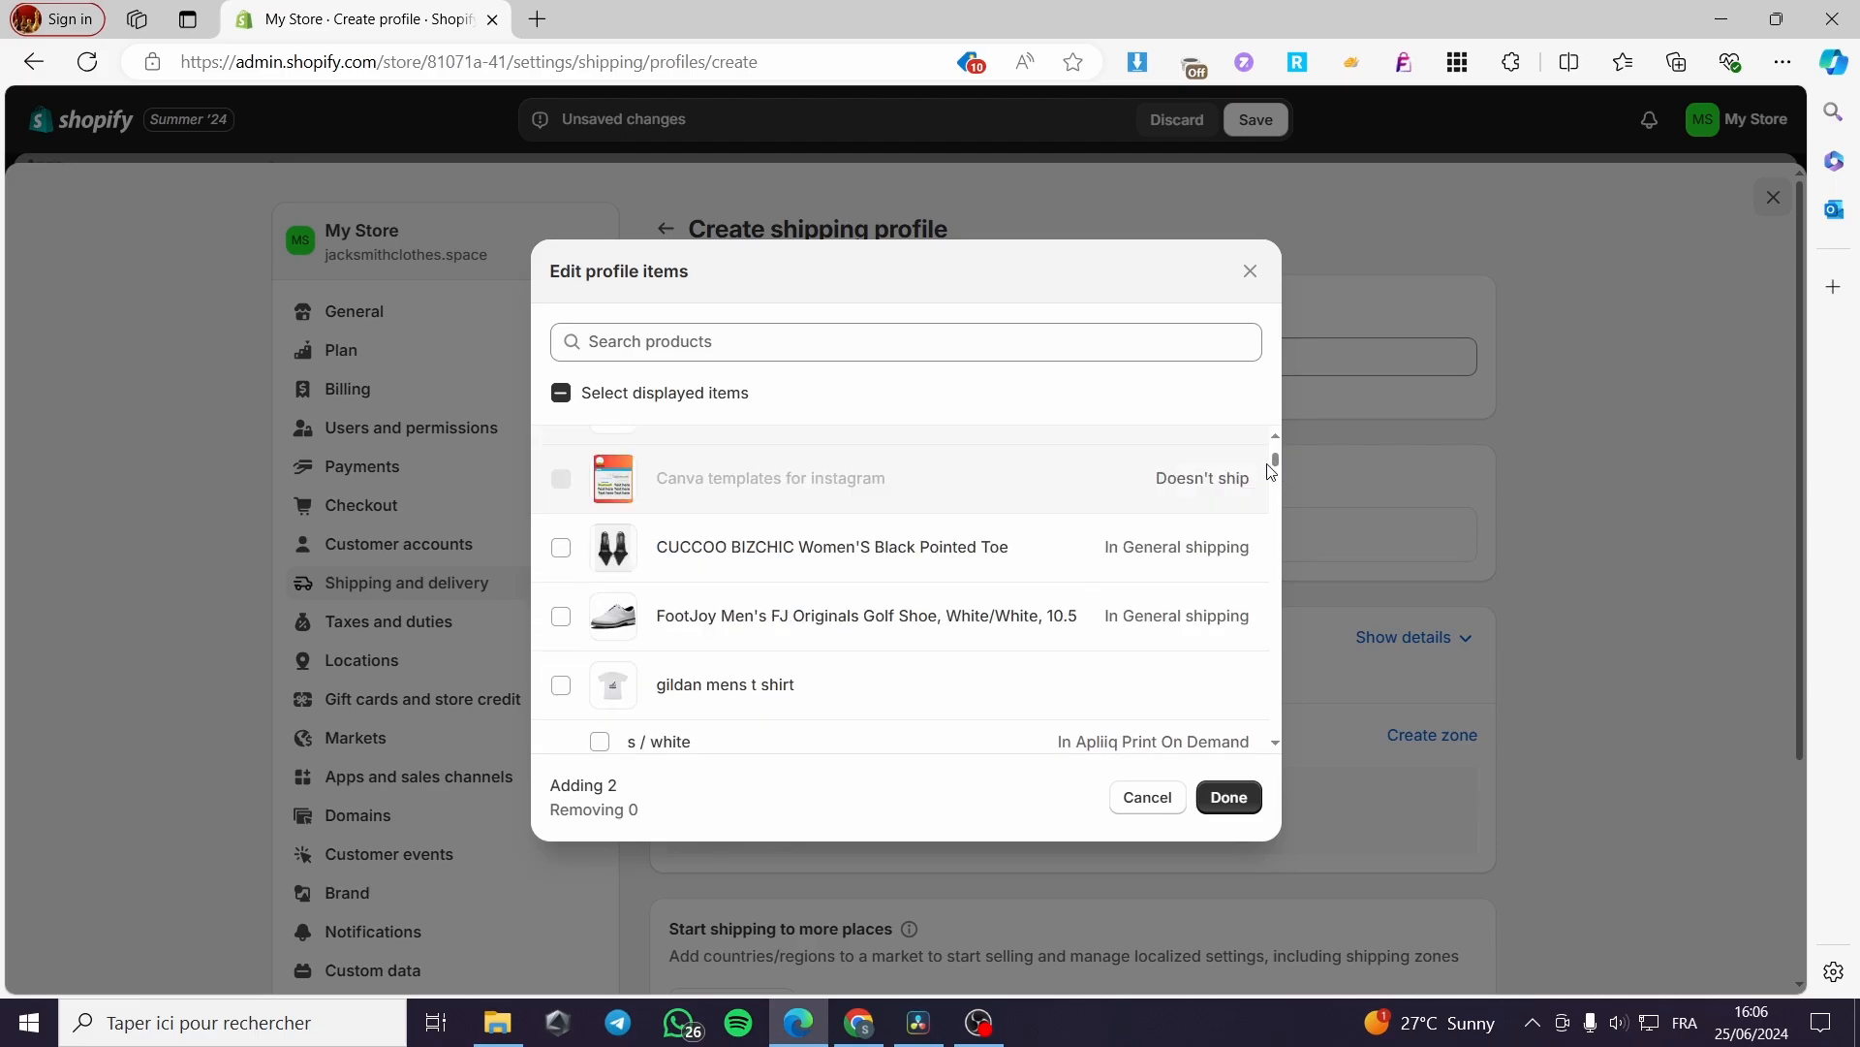
{"action": "left_click", "coordinate": [561, 617]}
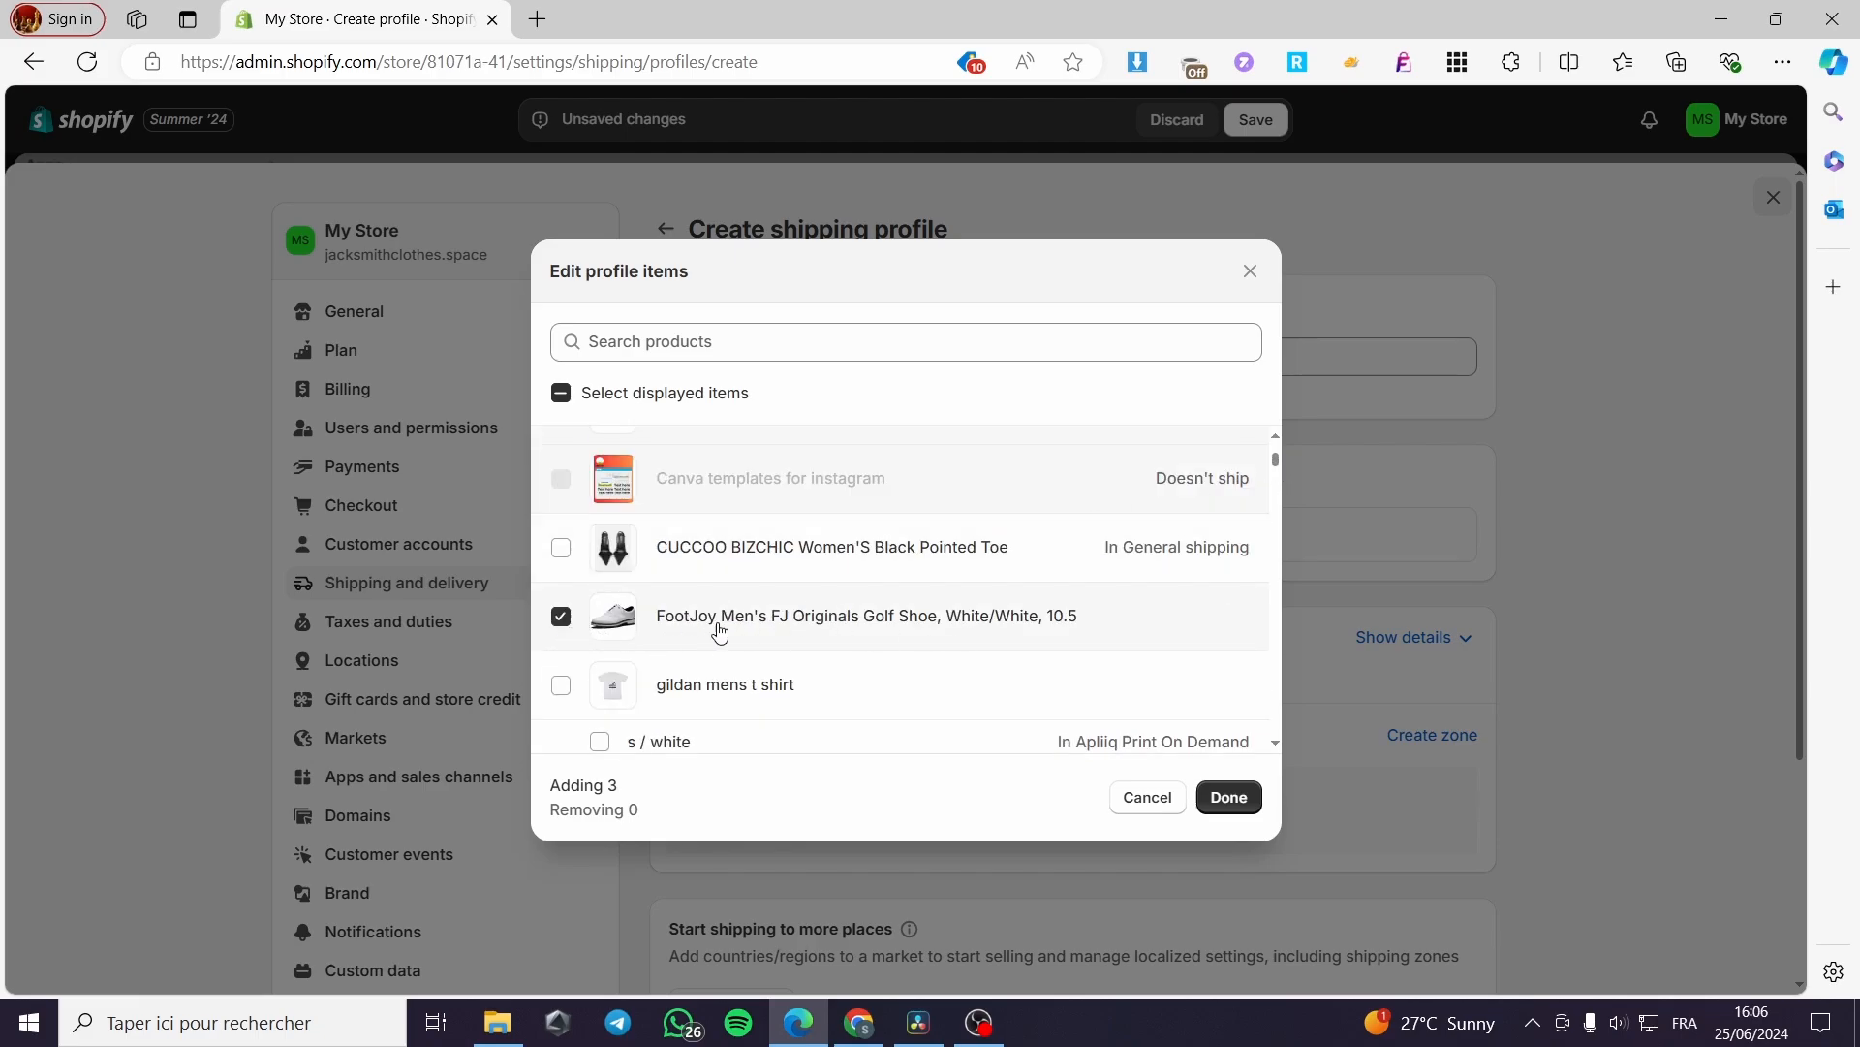
{"action": "scroll", "coordinate": [955, 581], "scroll_direction": "down", "scroll_amount": 6}
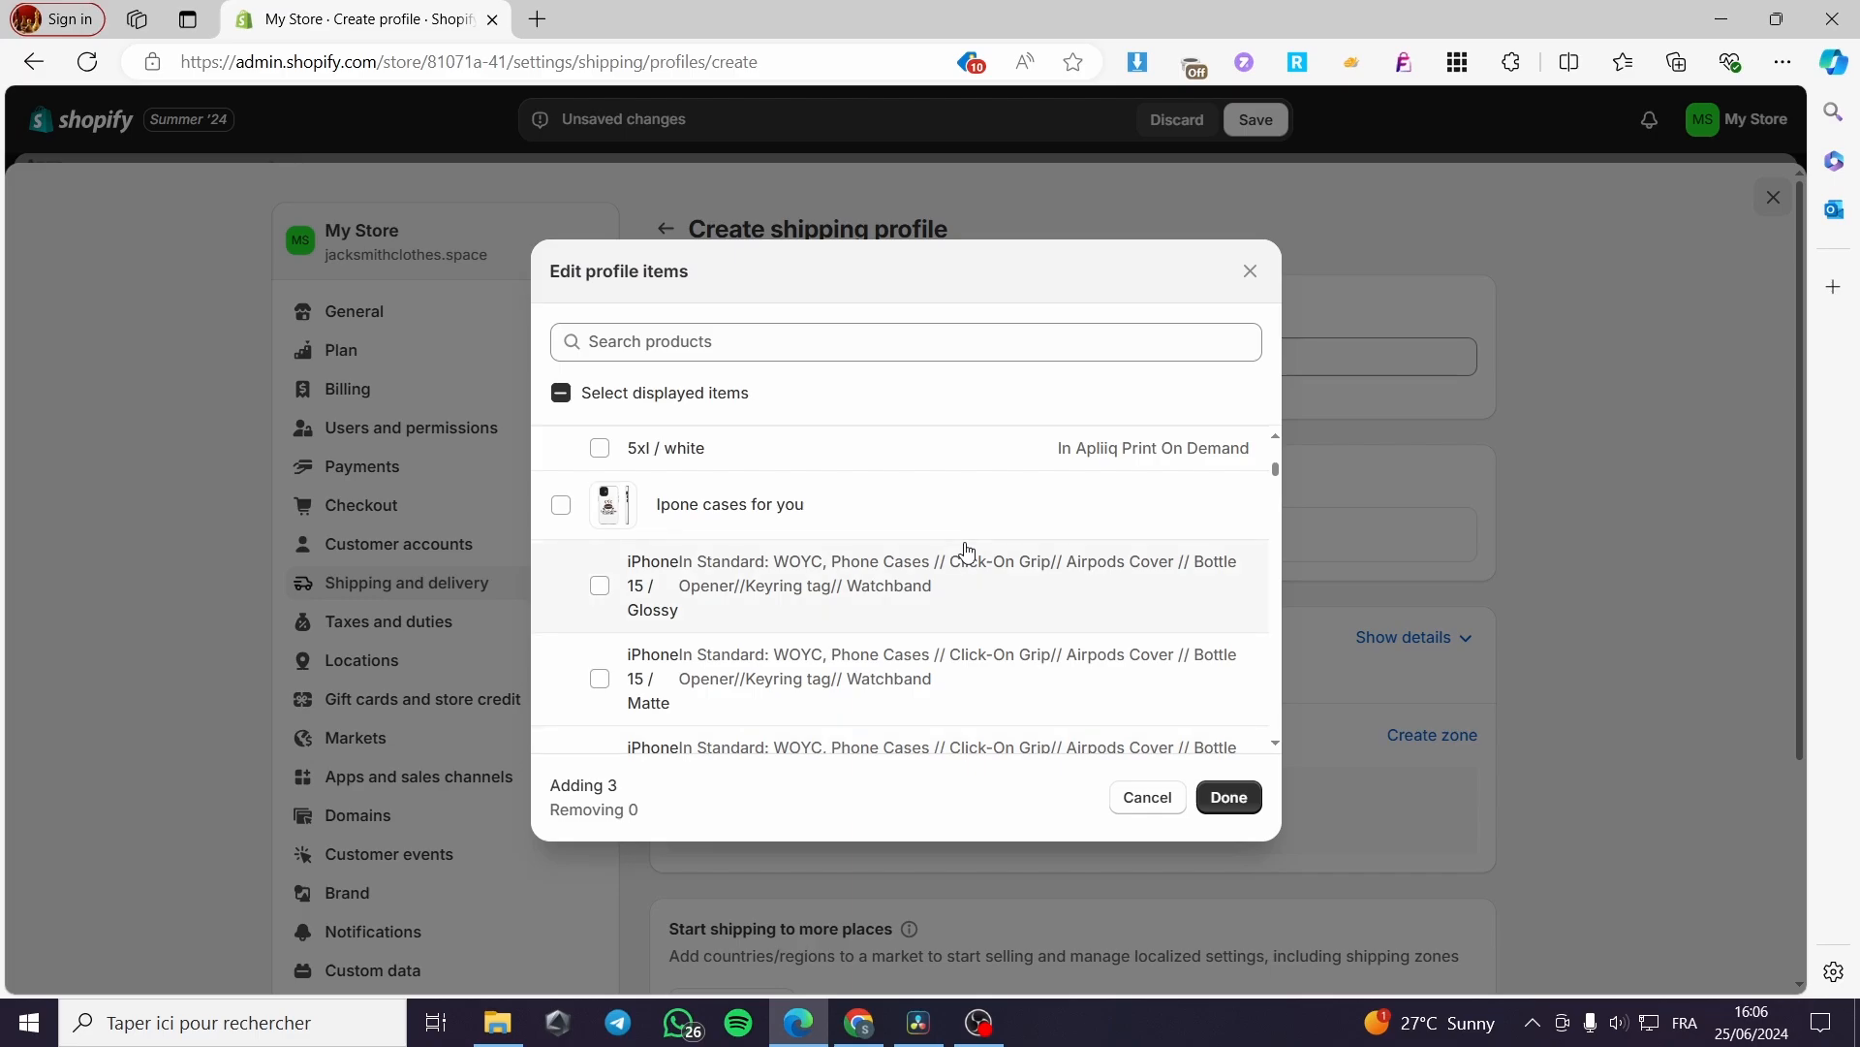
{"action": "scroll", "coordinate": [966, 551], "scroll_direction": "down", "scroll_amount": 4}
{"action": "left_click_drag", "start_coordinate": [1275, 479], "coordinate": [1281, 659]}
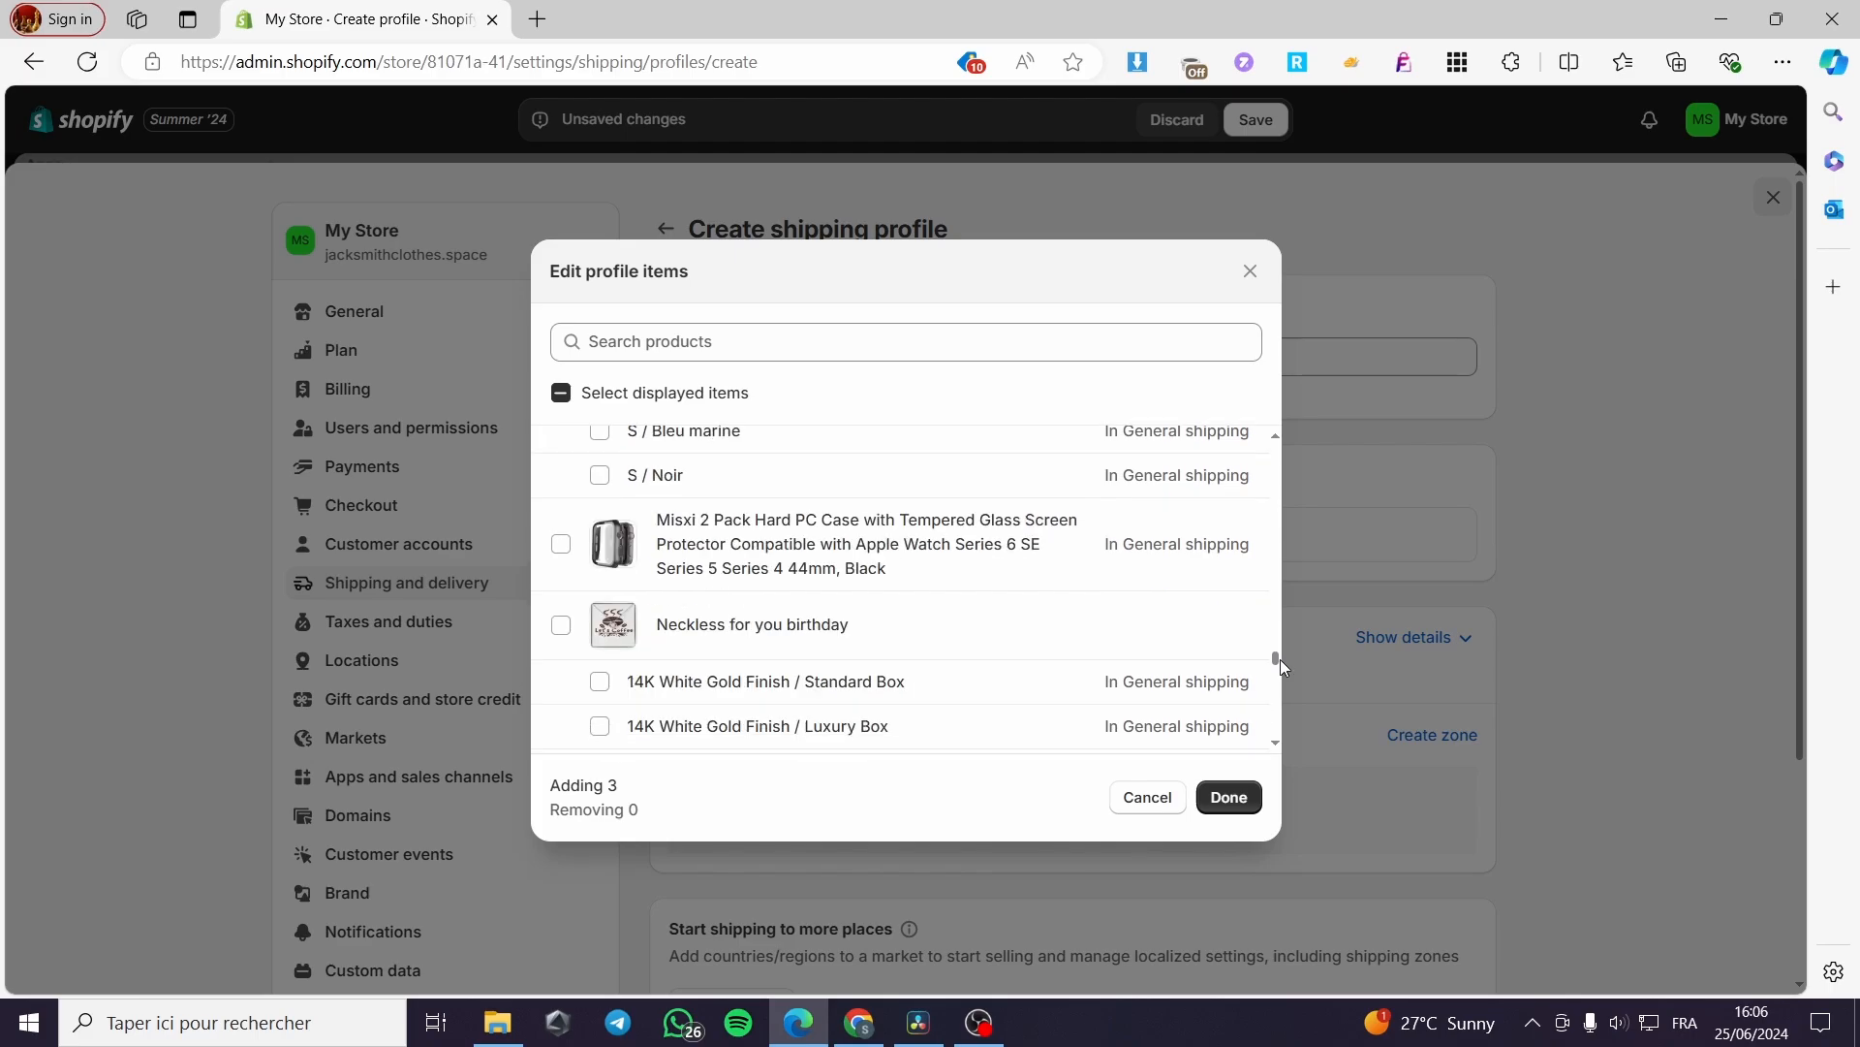
{"action": "left_click", "coordinate": [562, 549]}
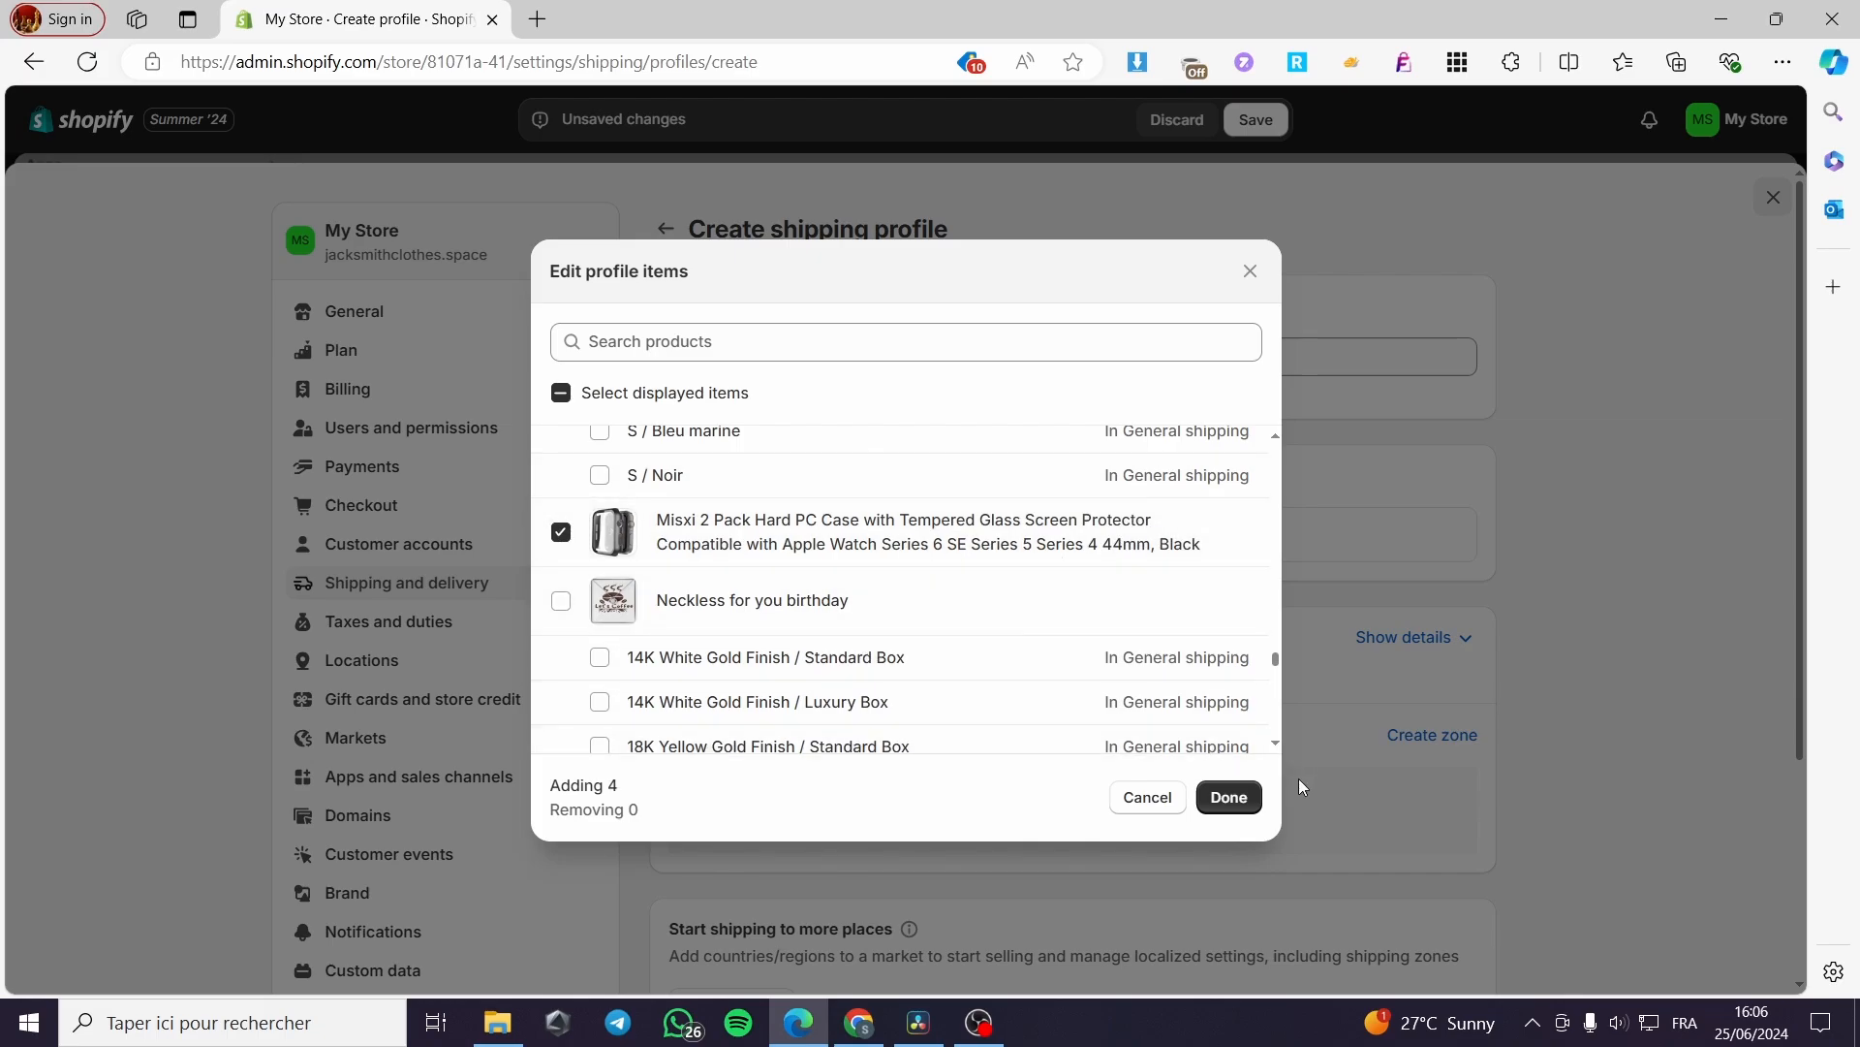
{"action": "left_click", "coordinate": [1229, 796]}
Step: Expand the shipping origins' details and examine the rate options for ZOPI Fulfillment Service without changing them
{"action": "scroll", "coordinate": [1428, 548], "scroll_direction": "down", "scroll_amount": 3}
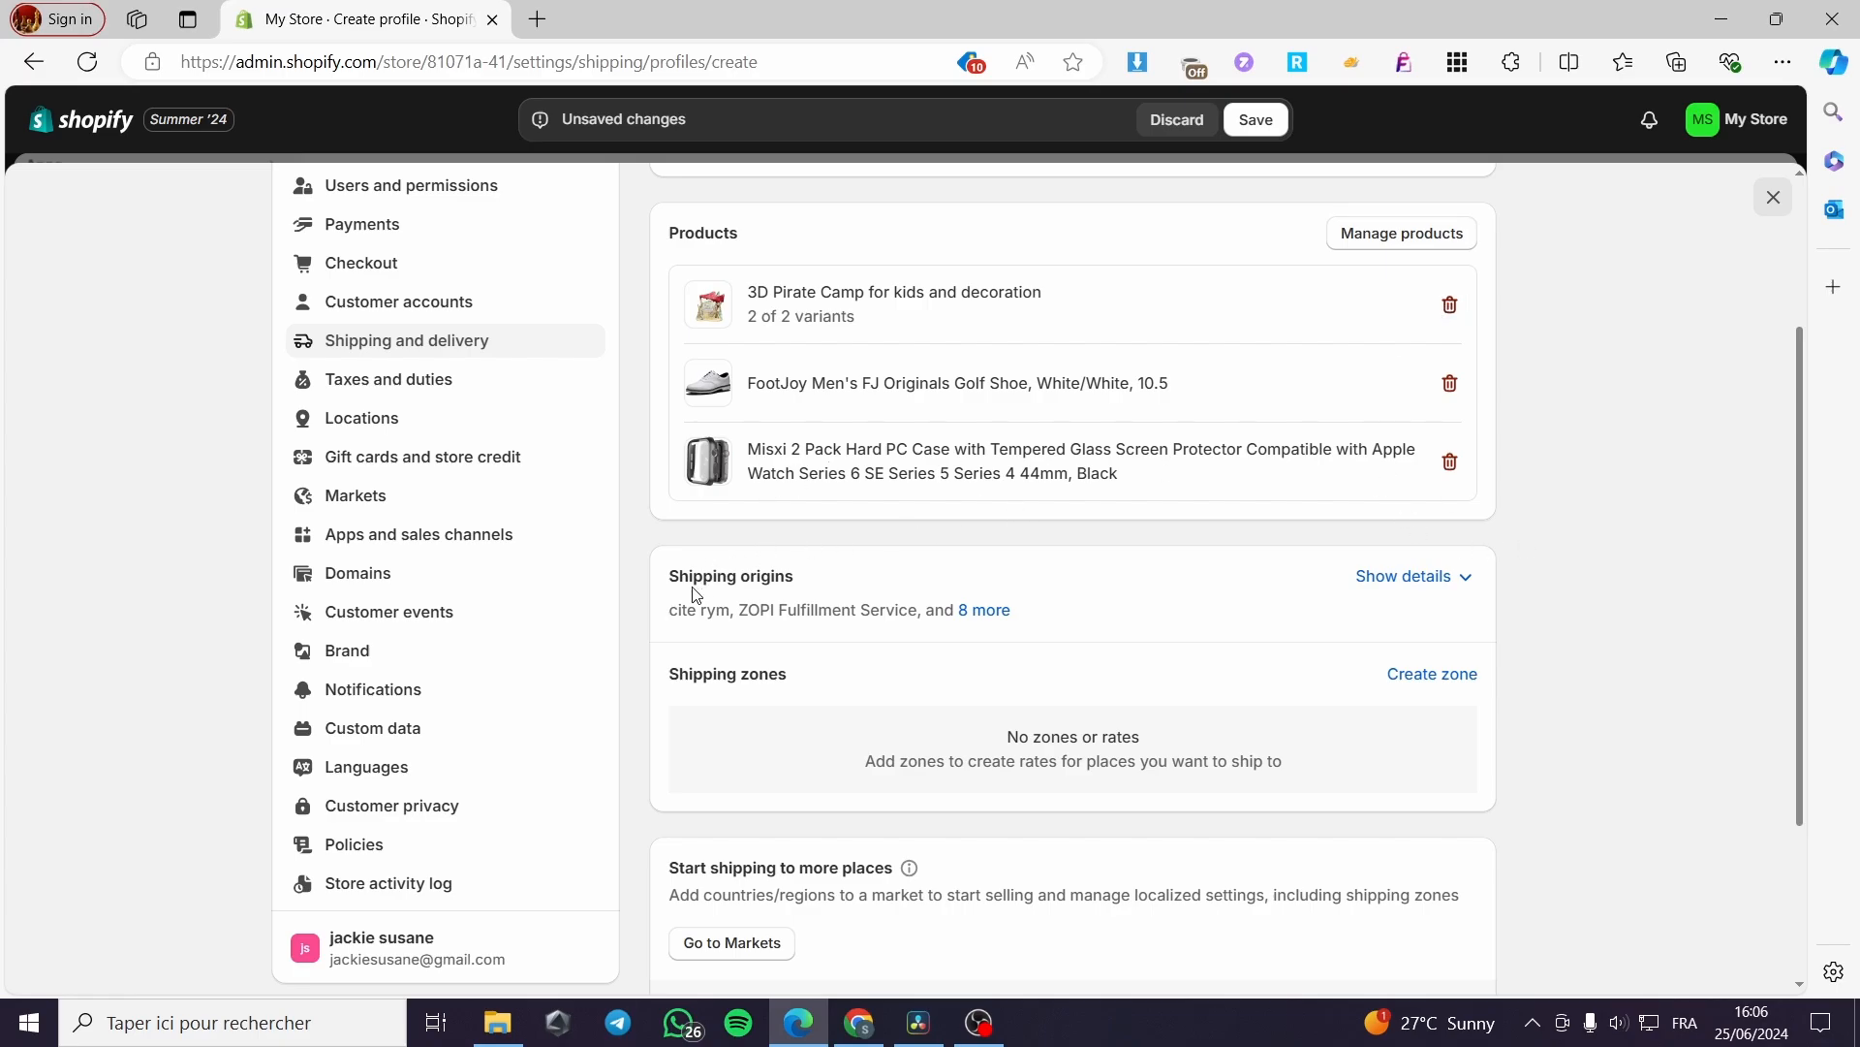
{"action": "left_click", "coordinate": [1454, 578]}
{"action": "scroll", "coordinate": [986, 580], "scroll_direction": "down", "scroll_amount": 1}
{"action": "scroll", "coordinate": [986, 580], "scroll_direction": "down", "scroll_amount": 1}
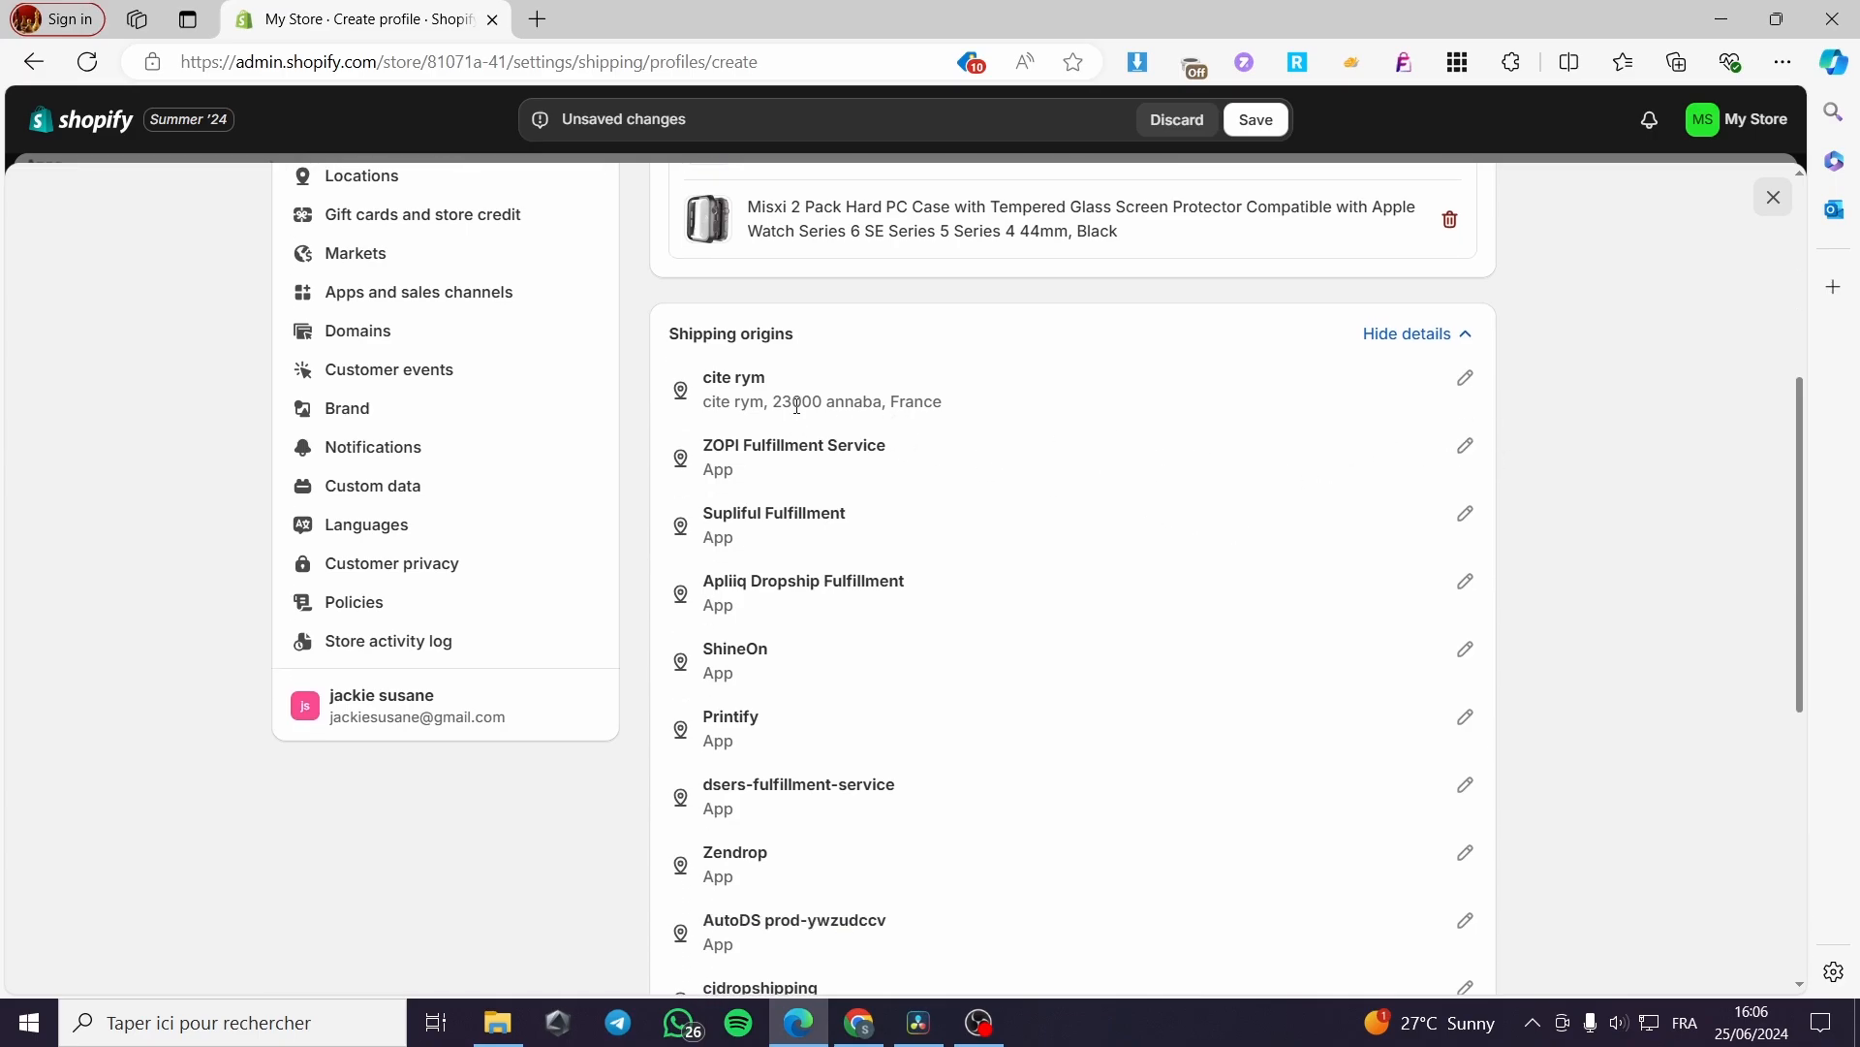
{"action": "scroll", "coordinate": [853, 417], "scroll_direction": "down", "scroll_amount": 1}
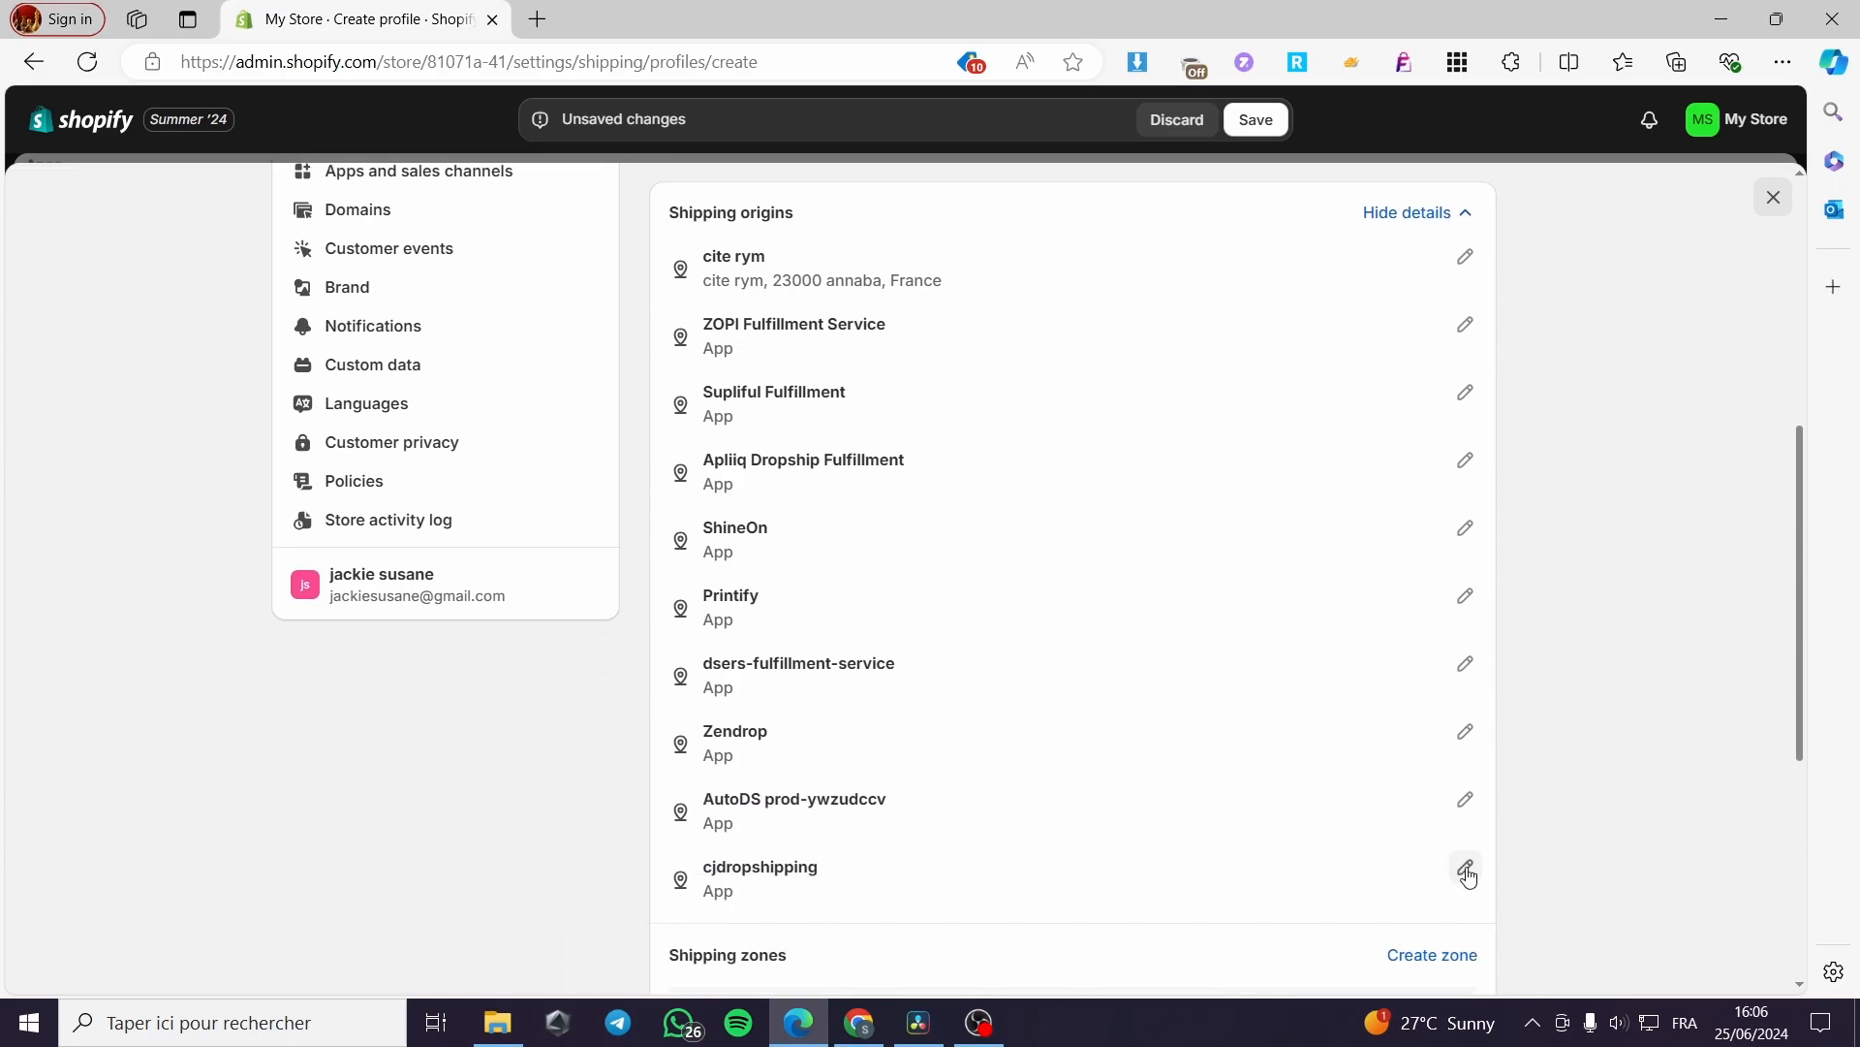
{"action": "scroll", "coordinate": [739, 828], "scroll_direction": "up", "scroll_amount": 3}
{"action": "scroll", "coordinate": [922, 671], "scroll_direction": "down", "scroll_amount": 1}
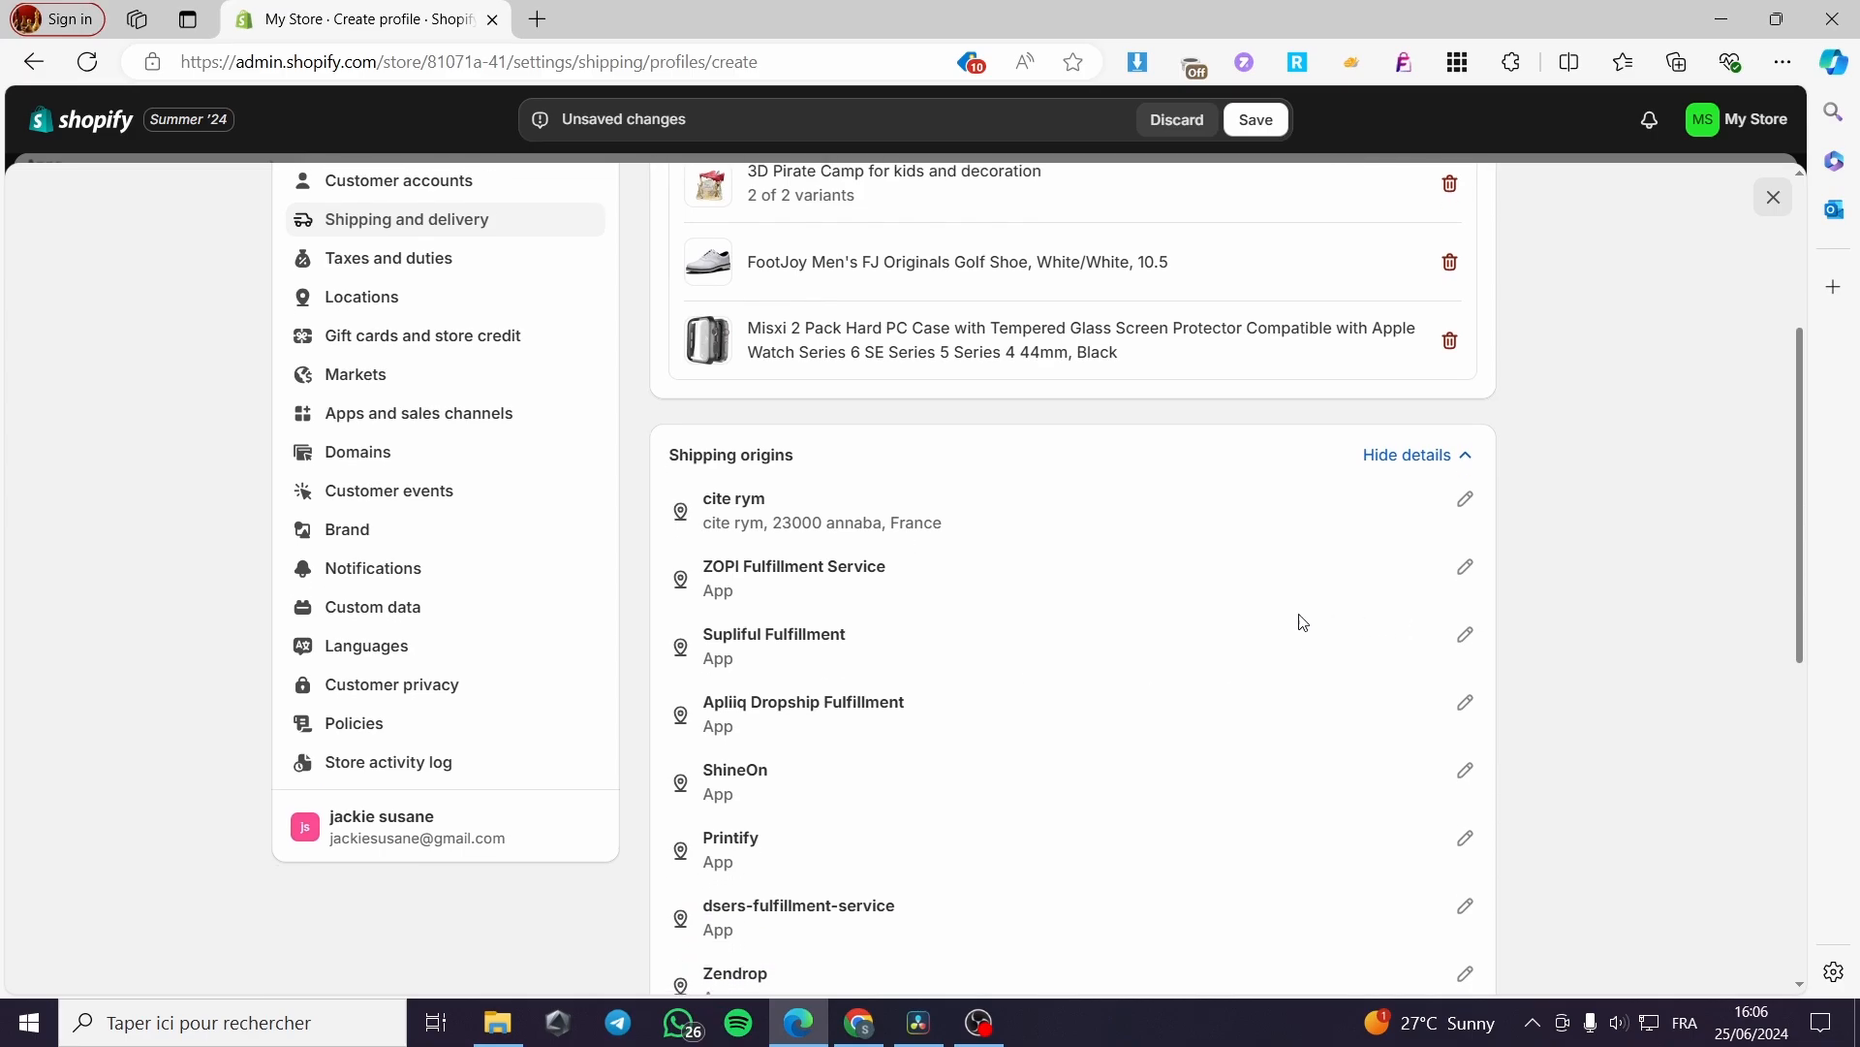
{"action": "left_click", "coordinate": [1465, 567]}
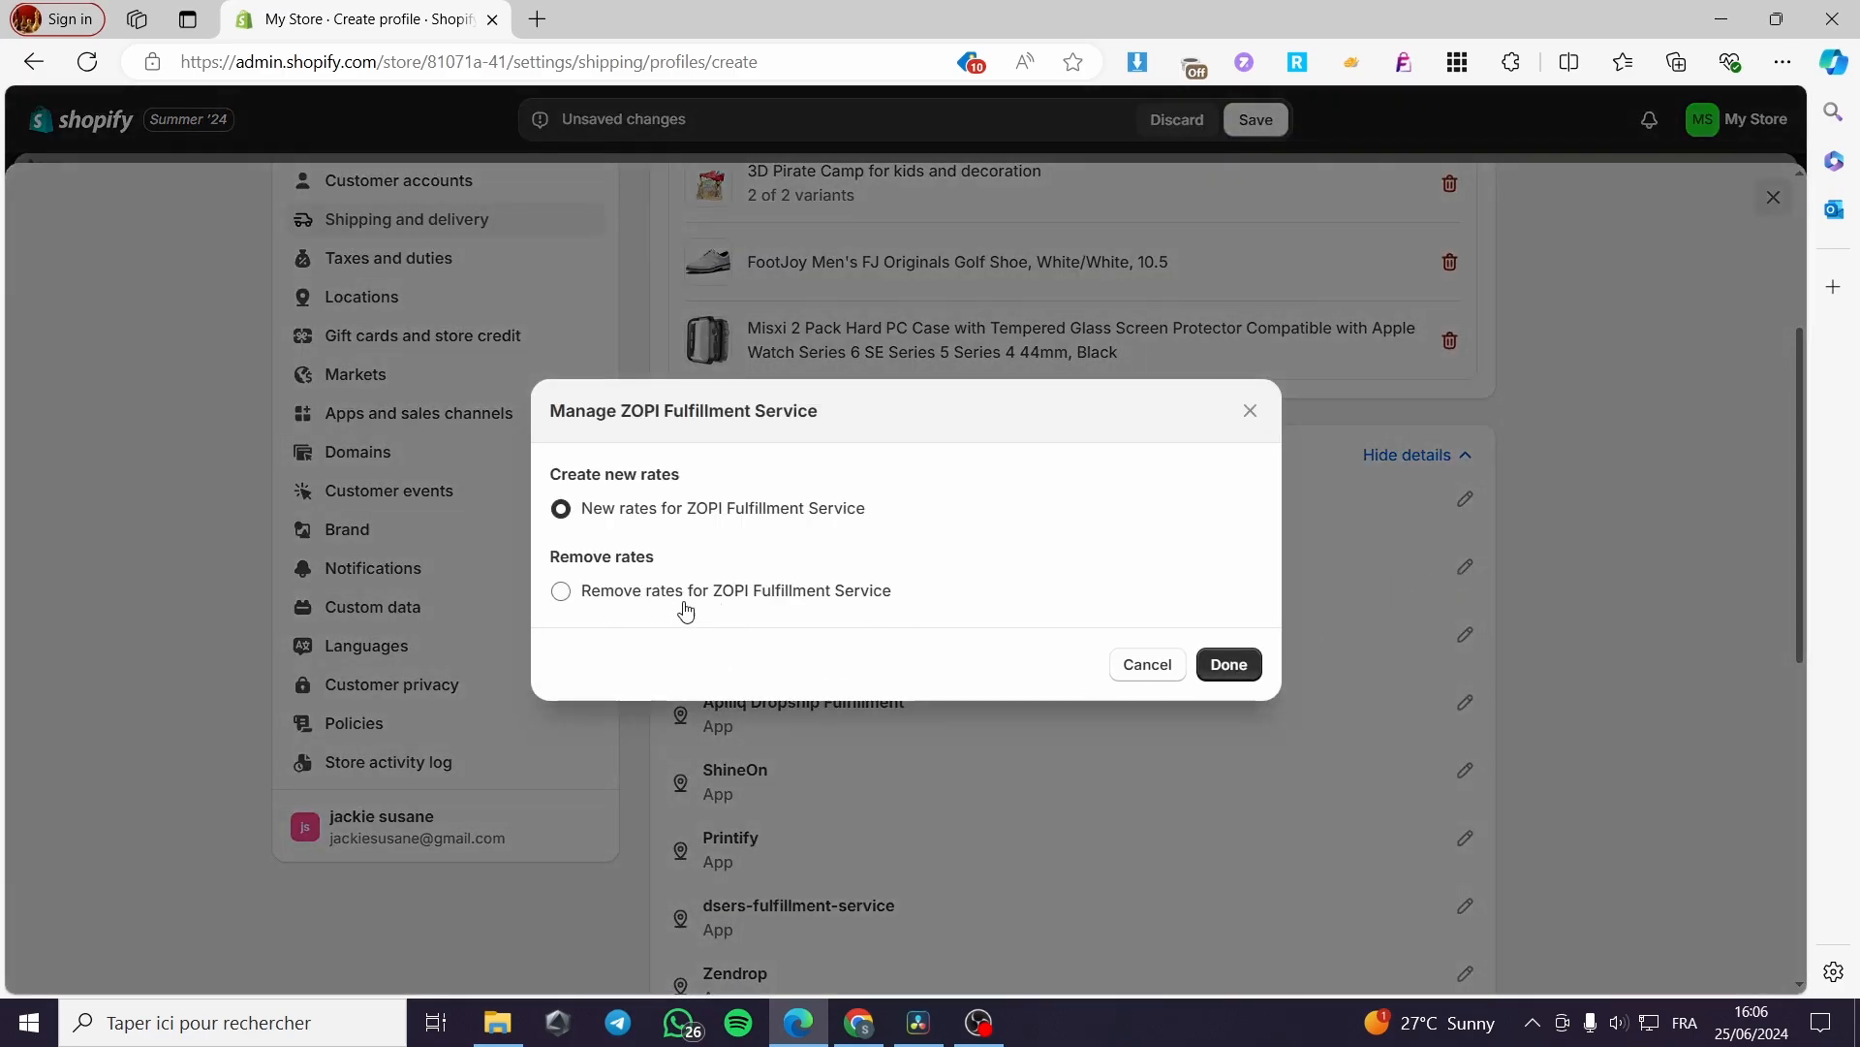
{"action": "left_click", "coordinate": [1147, 664]}
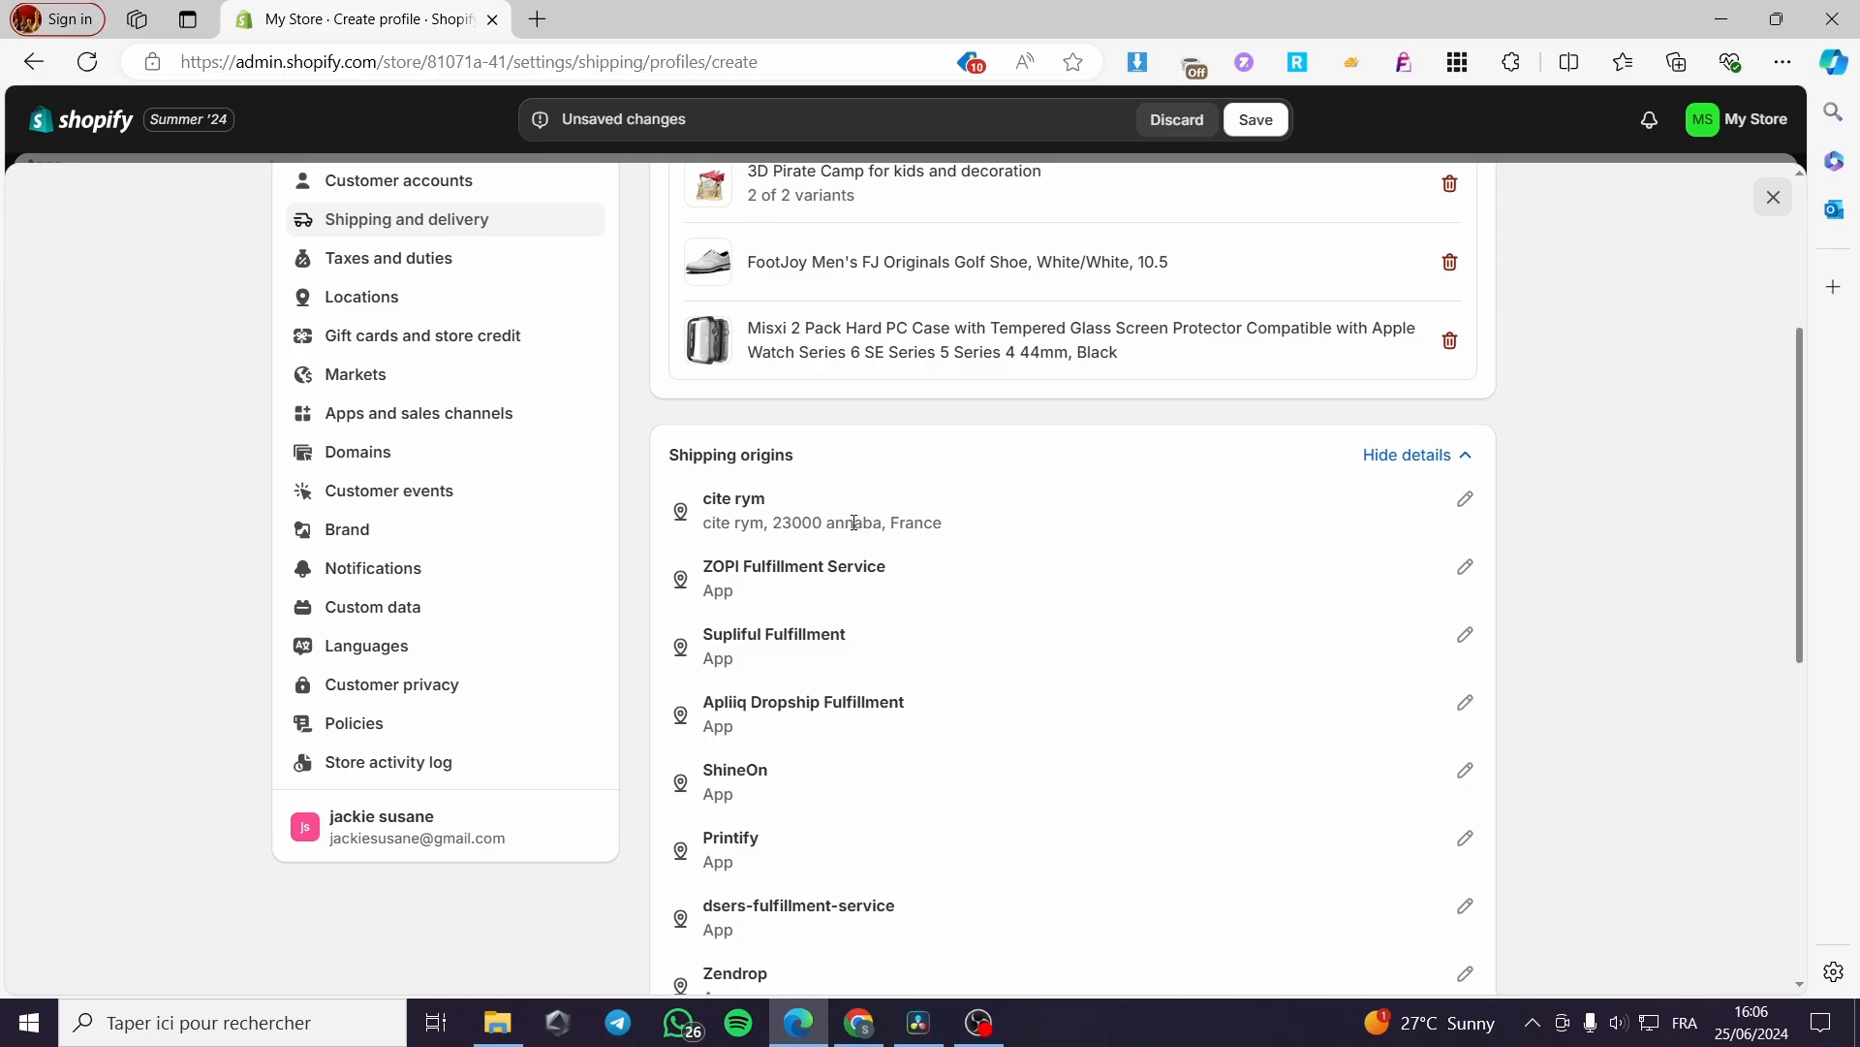
Step: Create new rates for the cjdropshipping shipping origin
{"action": "scroll", "coordinate": [1308, 668], "scroll_direction": "down", "scroll_amount": 4}
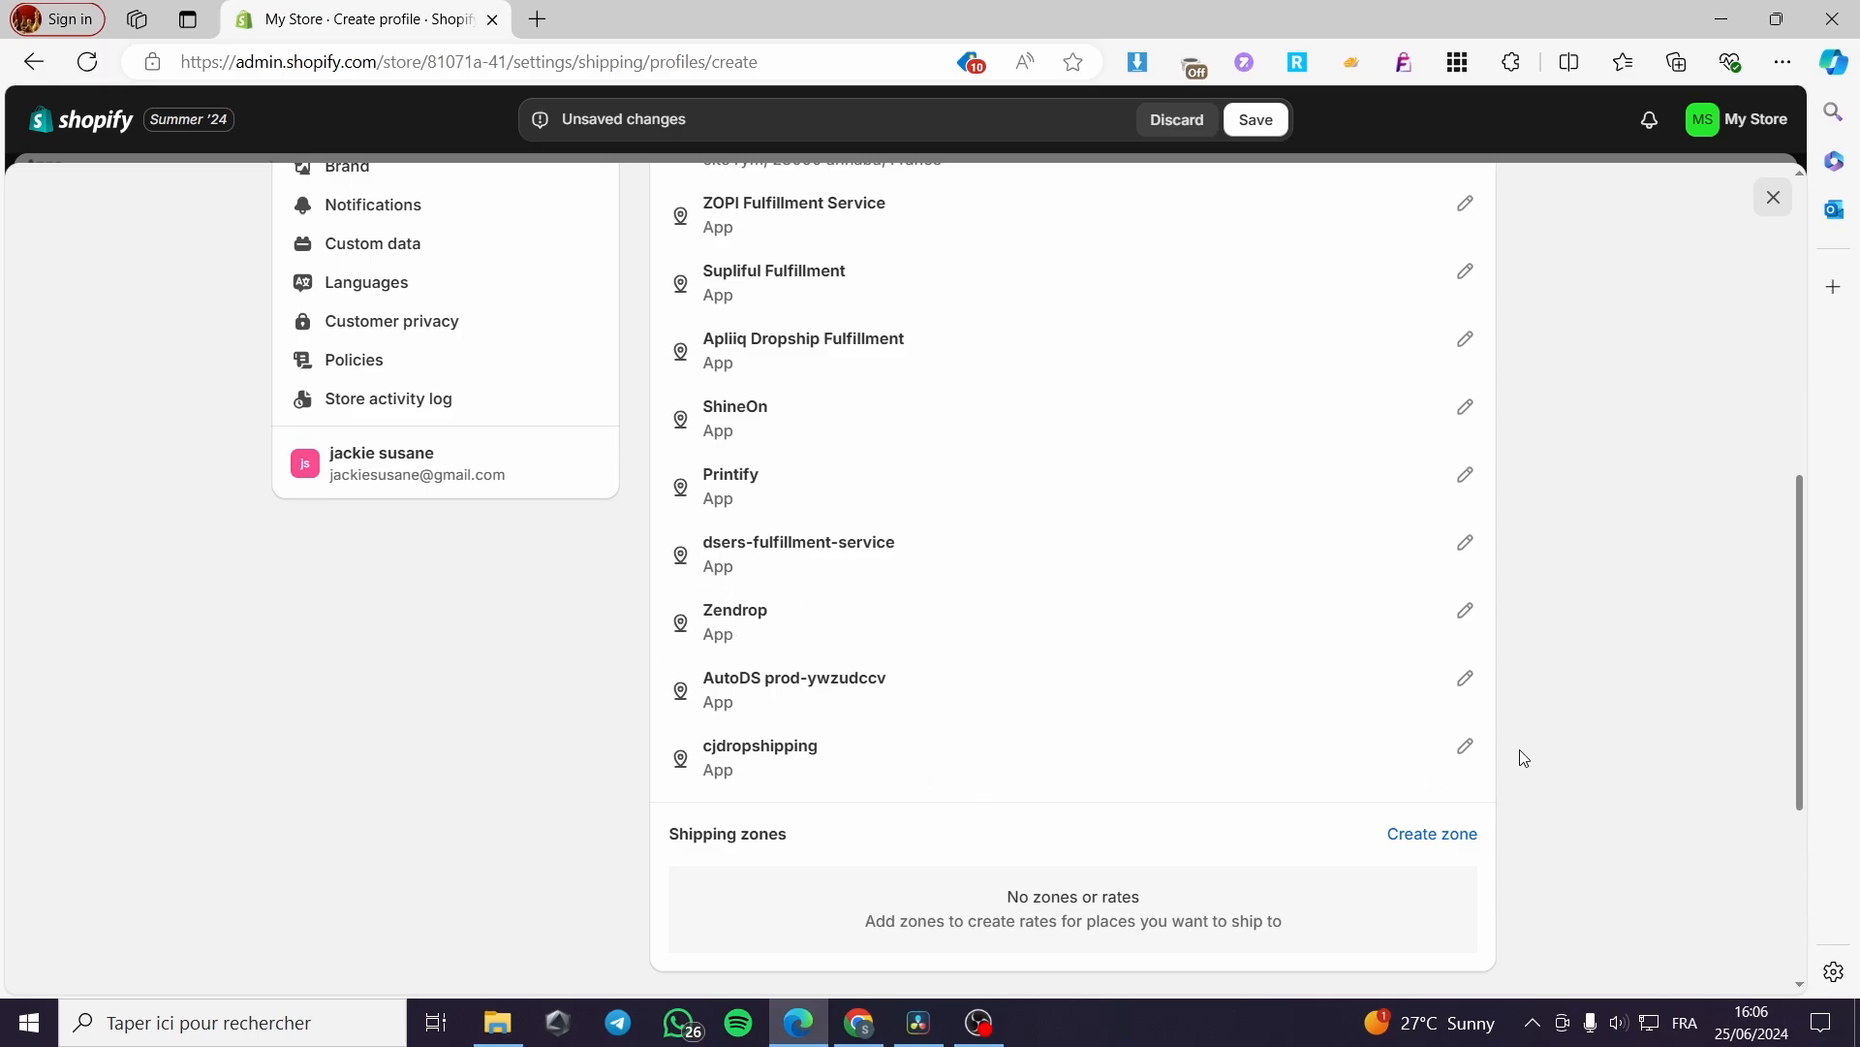
{"action": "left_click", "coordinate": [1465, 745]}
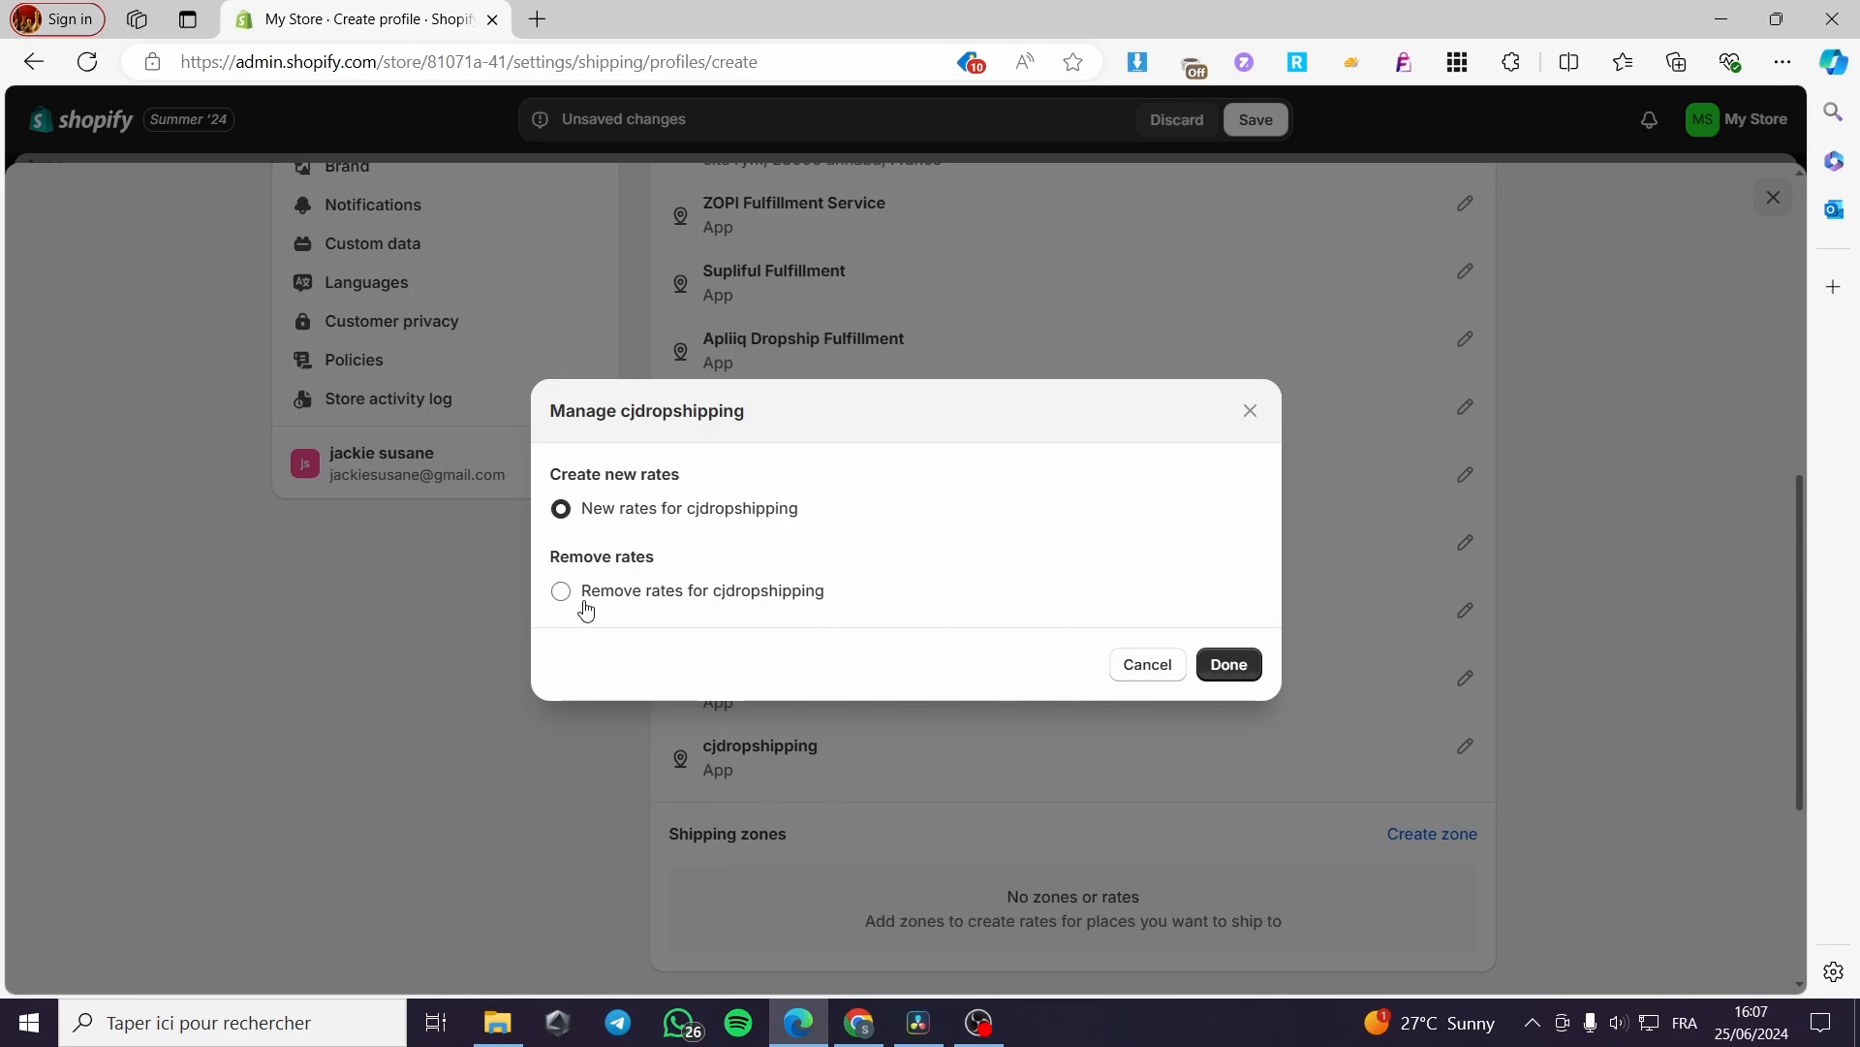
{"action": "left_click", "coordinate": [1250, 667]}
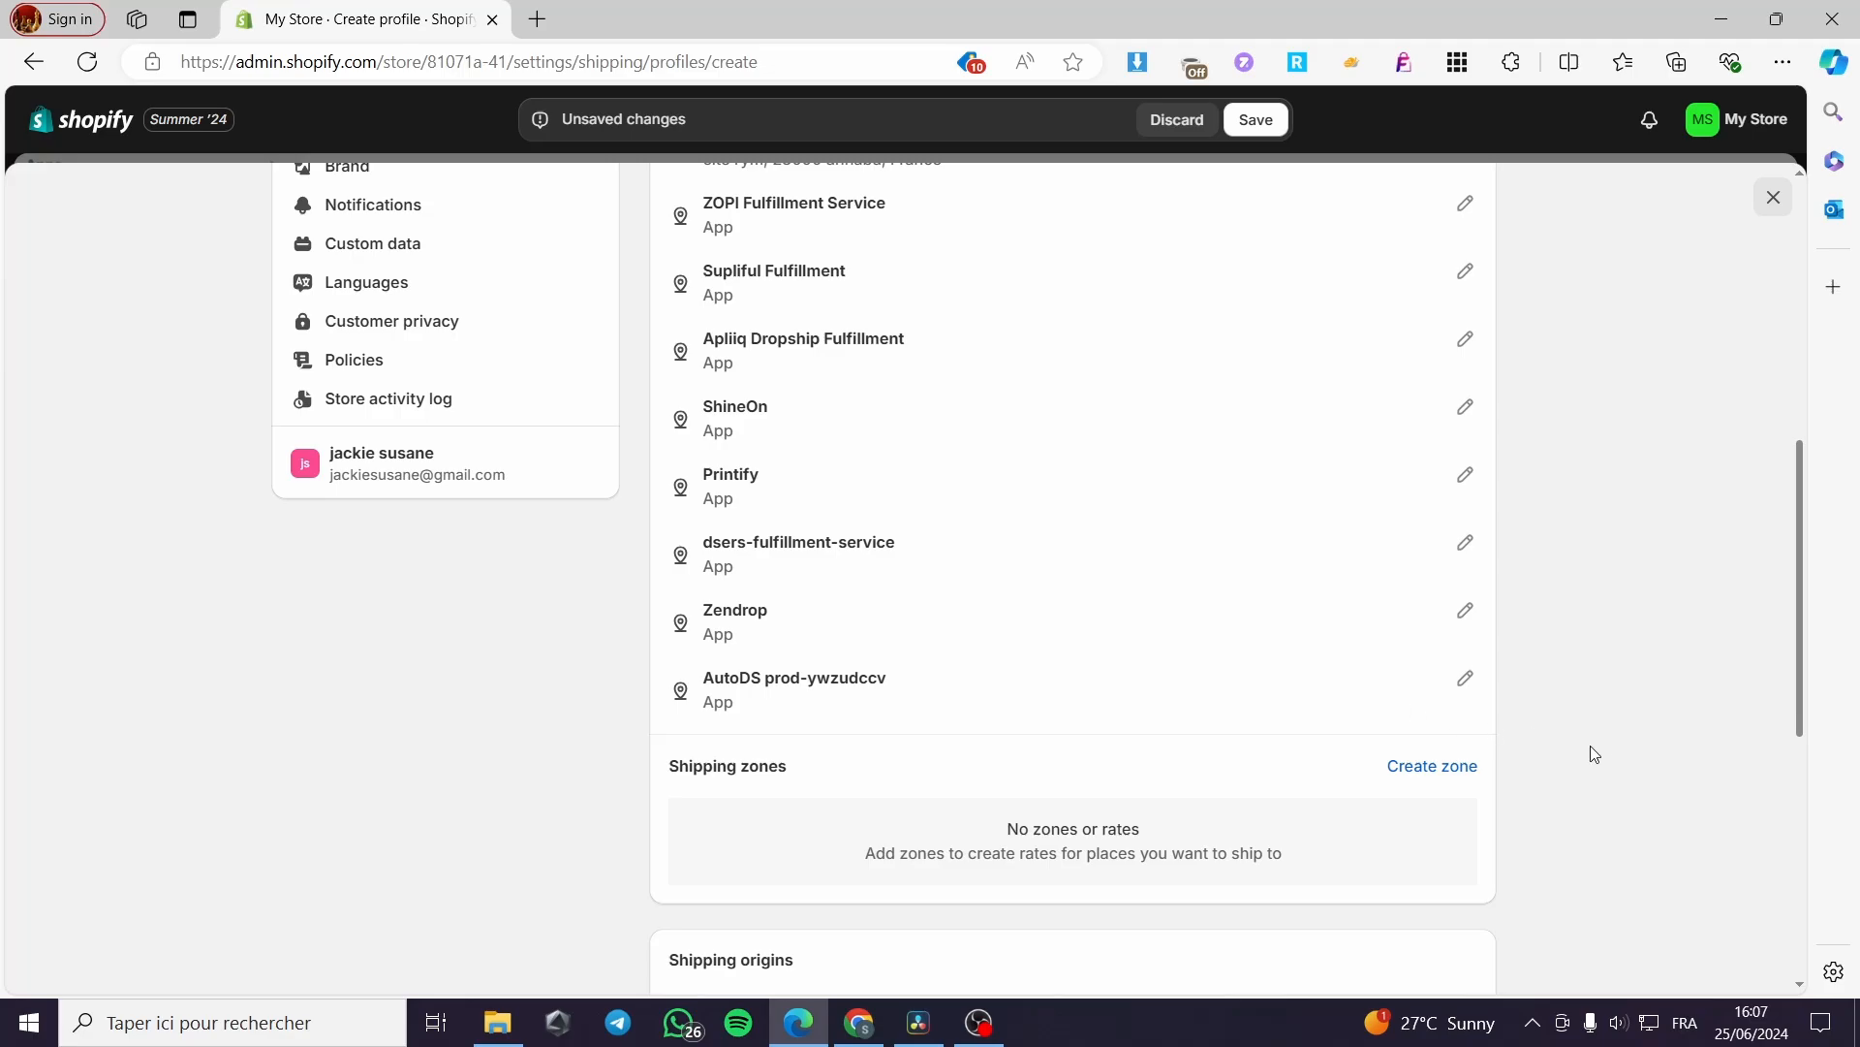
Step: Start a new shipping zone for the main group of shipping origins and name it "Europe"
{"action": "scroll", "coordinate": [1003, 722], "scroll_direction": "up", "scroll_amount": 7}
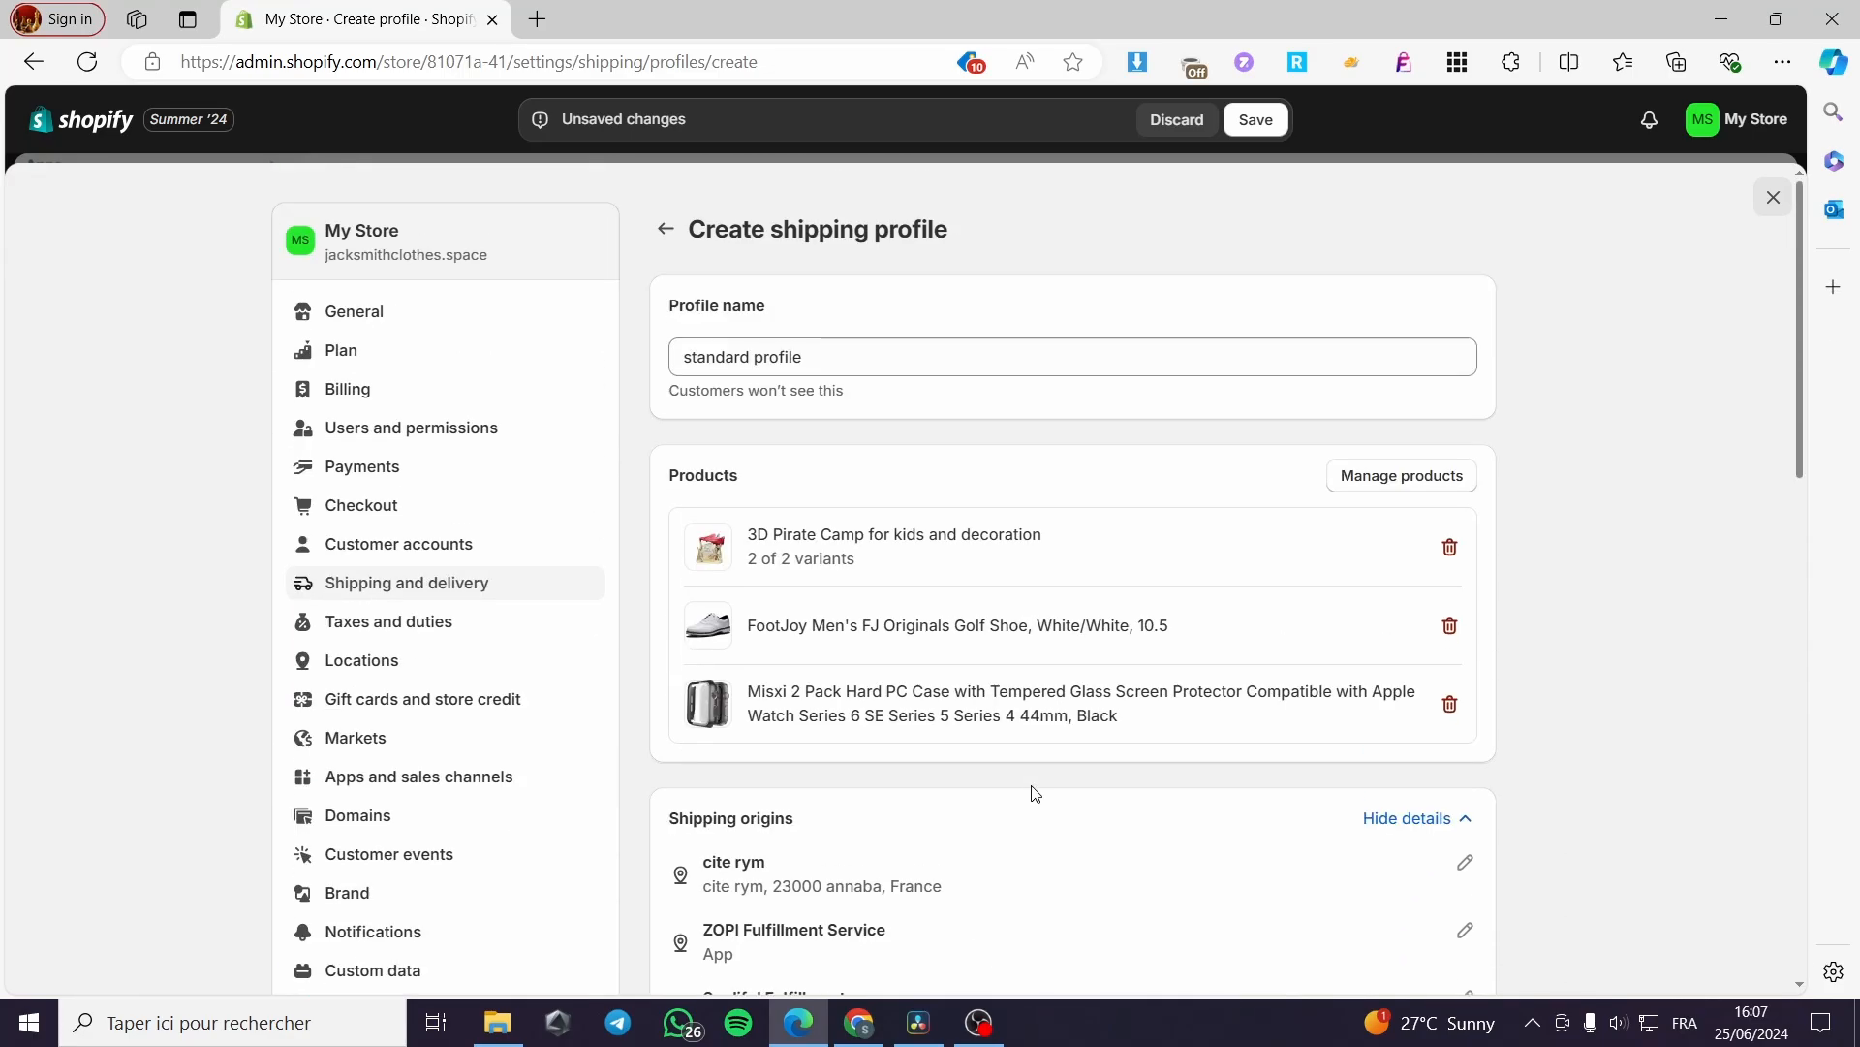
{"action": "scroll", "coordinate": [1035, 793], "scroll_direction": "down", "scroll_amount": 10}
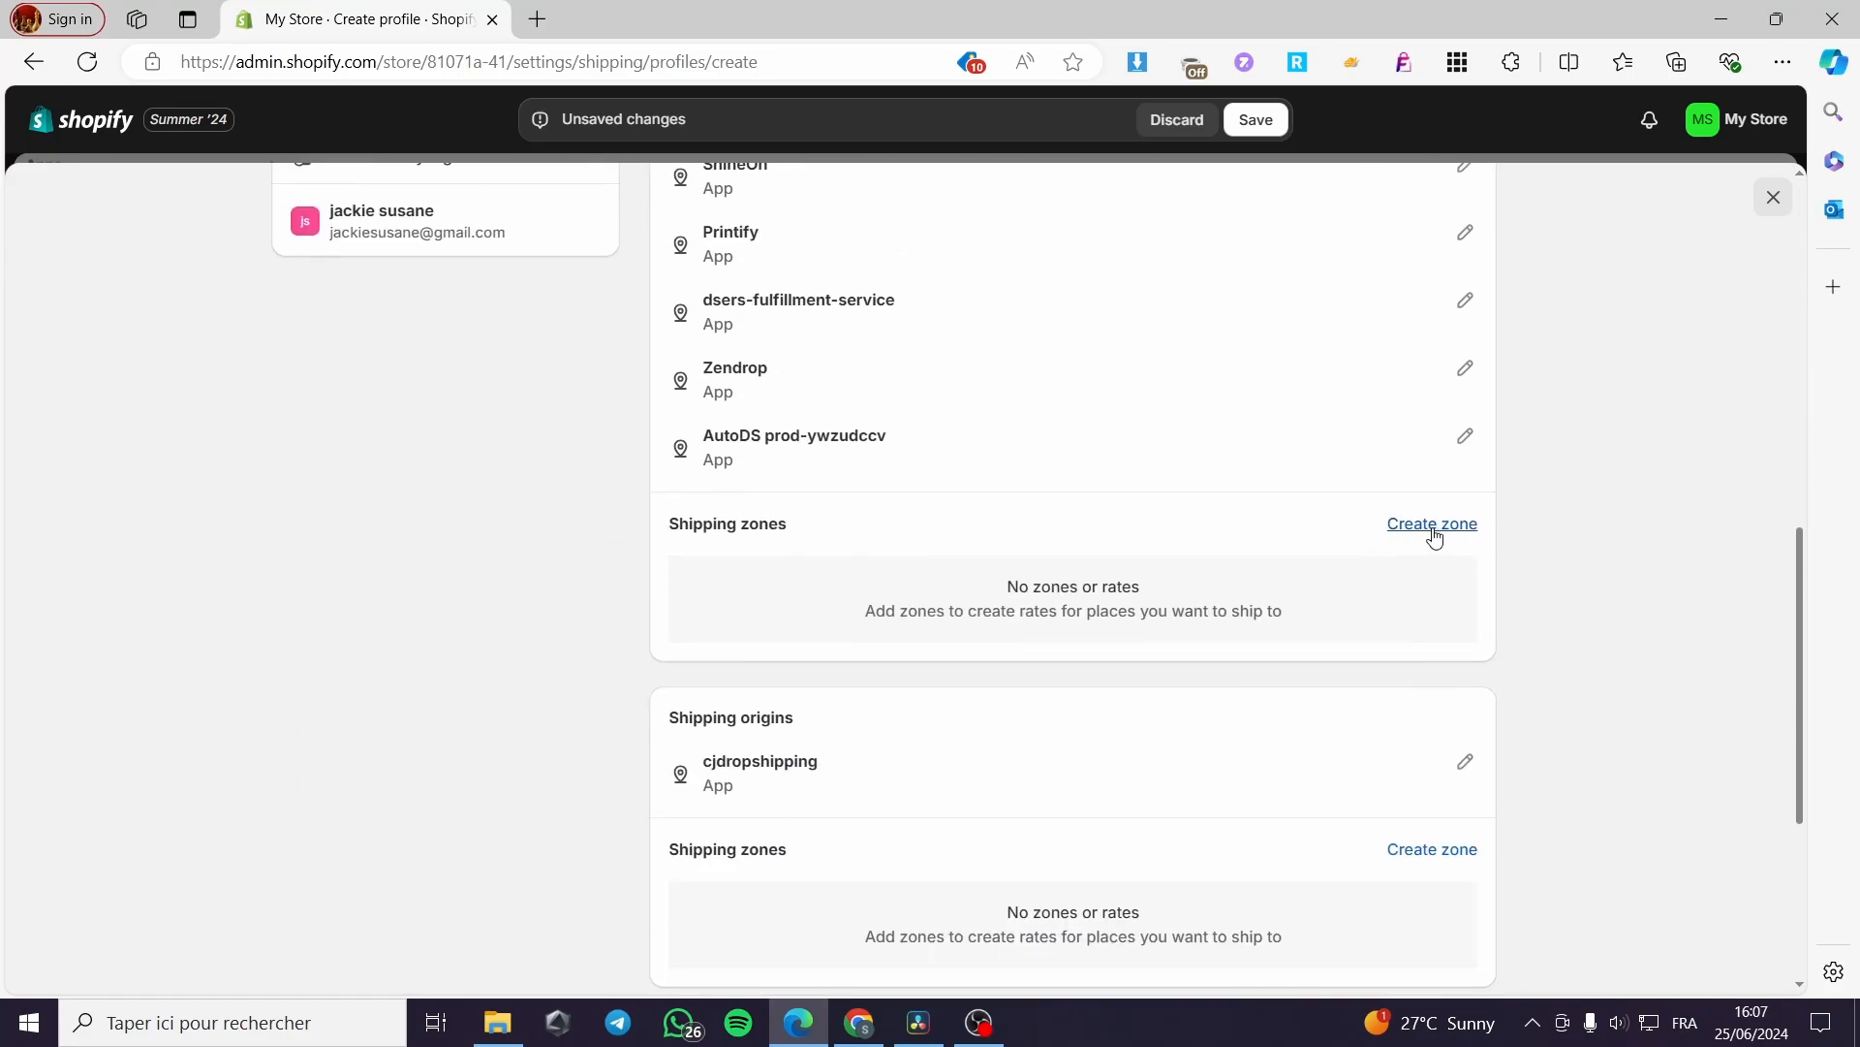
{"action": "left_click", "coordinate": [1434, 529]}
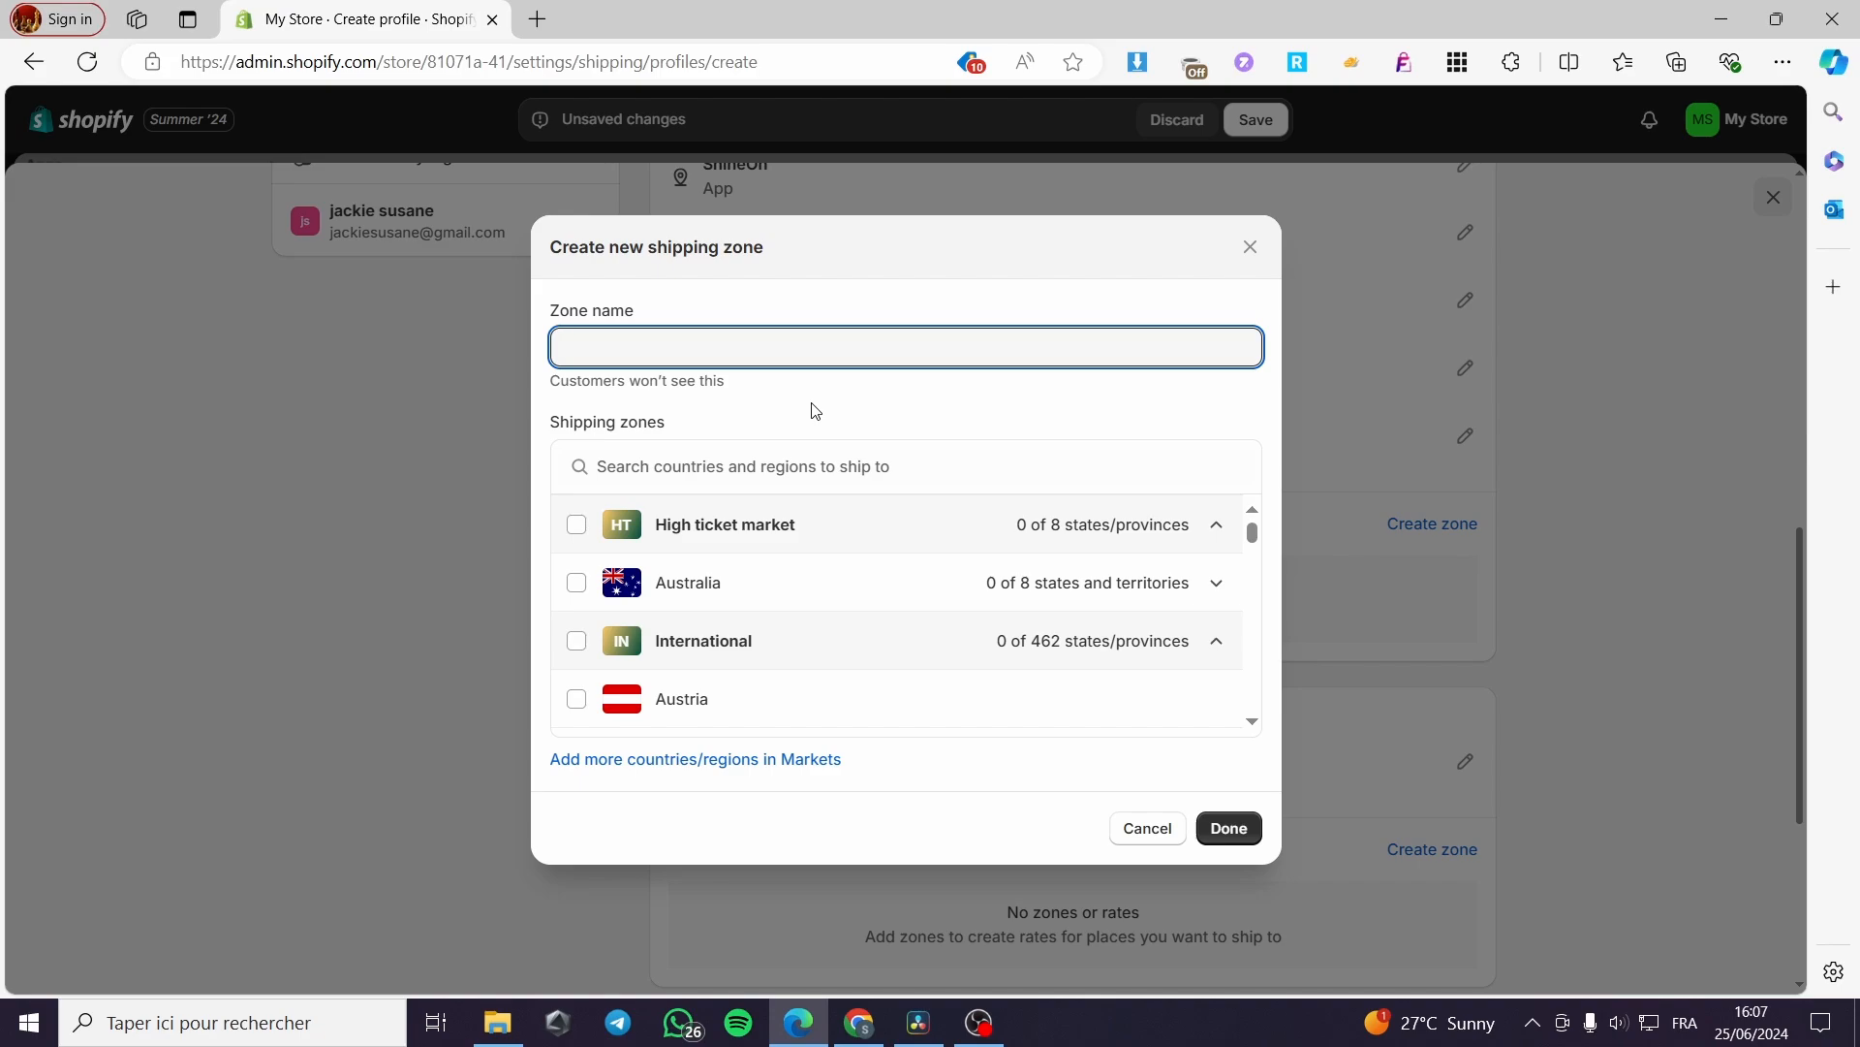
{"action": "left_click", "coordinate": [611, 349]}
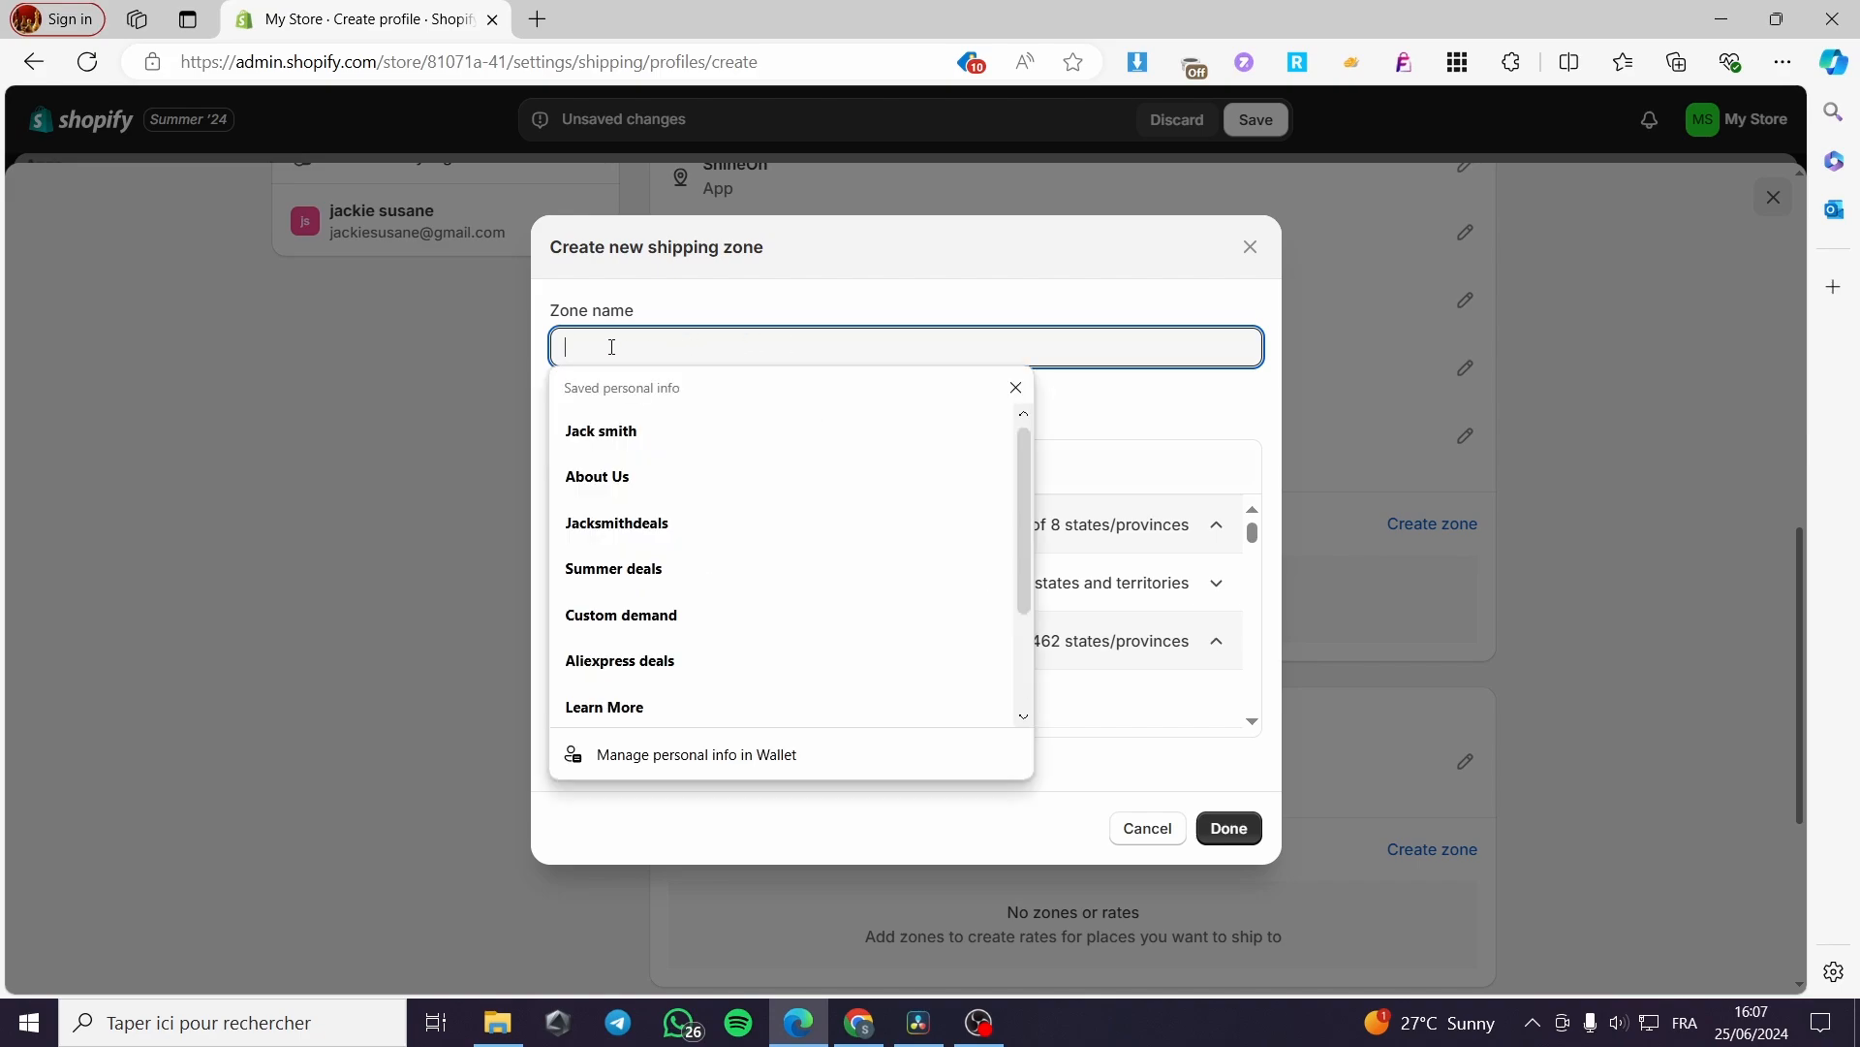
{"action": "left_click", "coordinate": [733, 317]}
{"action": "left_click", "coordinate": [636, 344]}
{"action": "type", "text": "europe"}
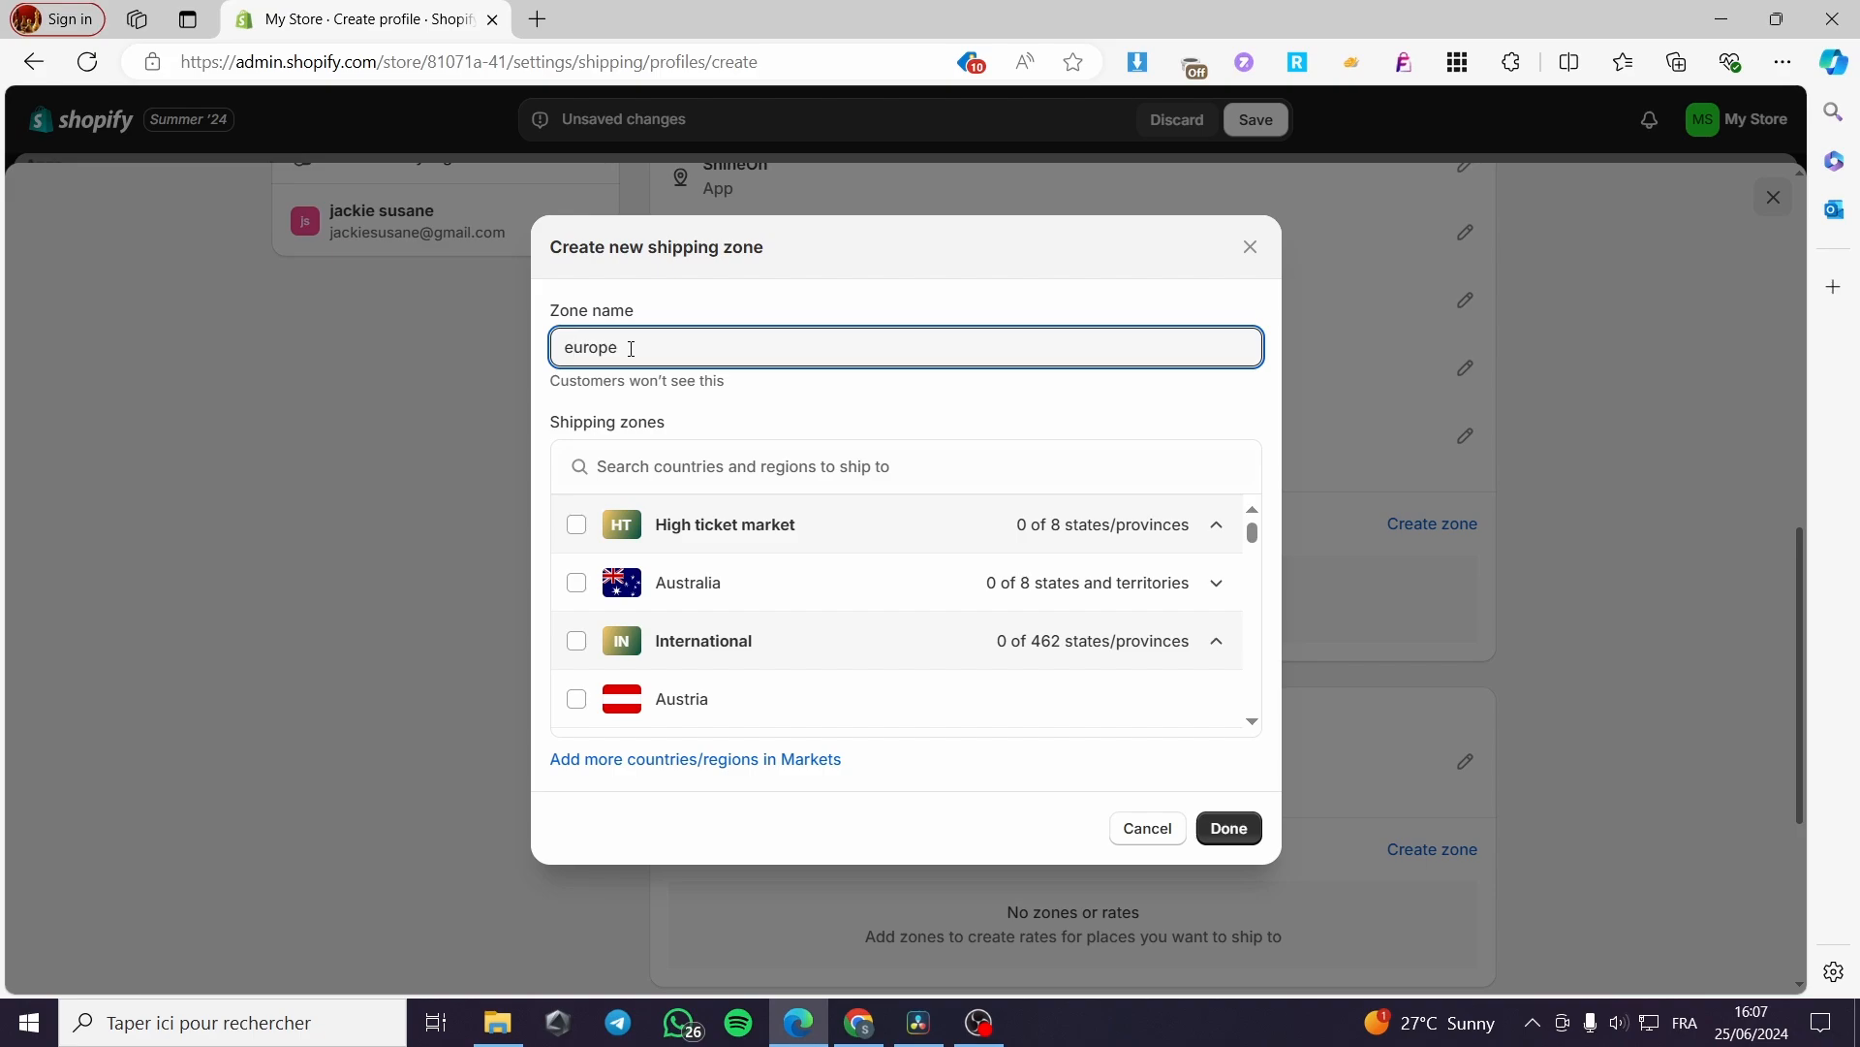
{"action": "type", "text": "E"}
Step: Browse the countries and regions available for the zone, search them for "Eur" and clear the search
{"action": "scroll", "coordinate": [864, 507], "scroll_direction": "down", "scroll_amount": 3}
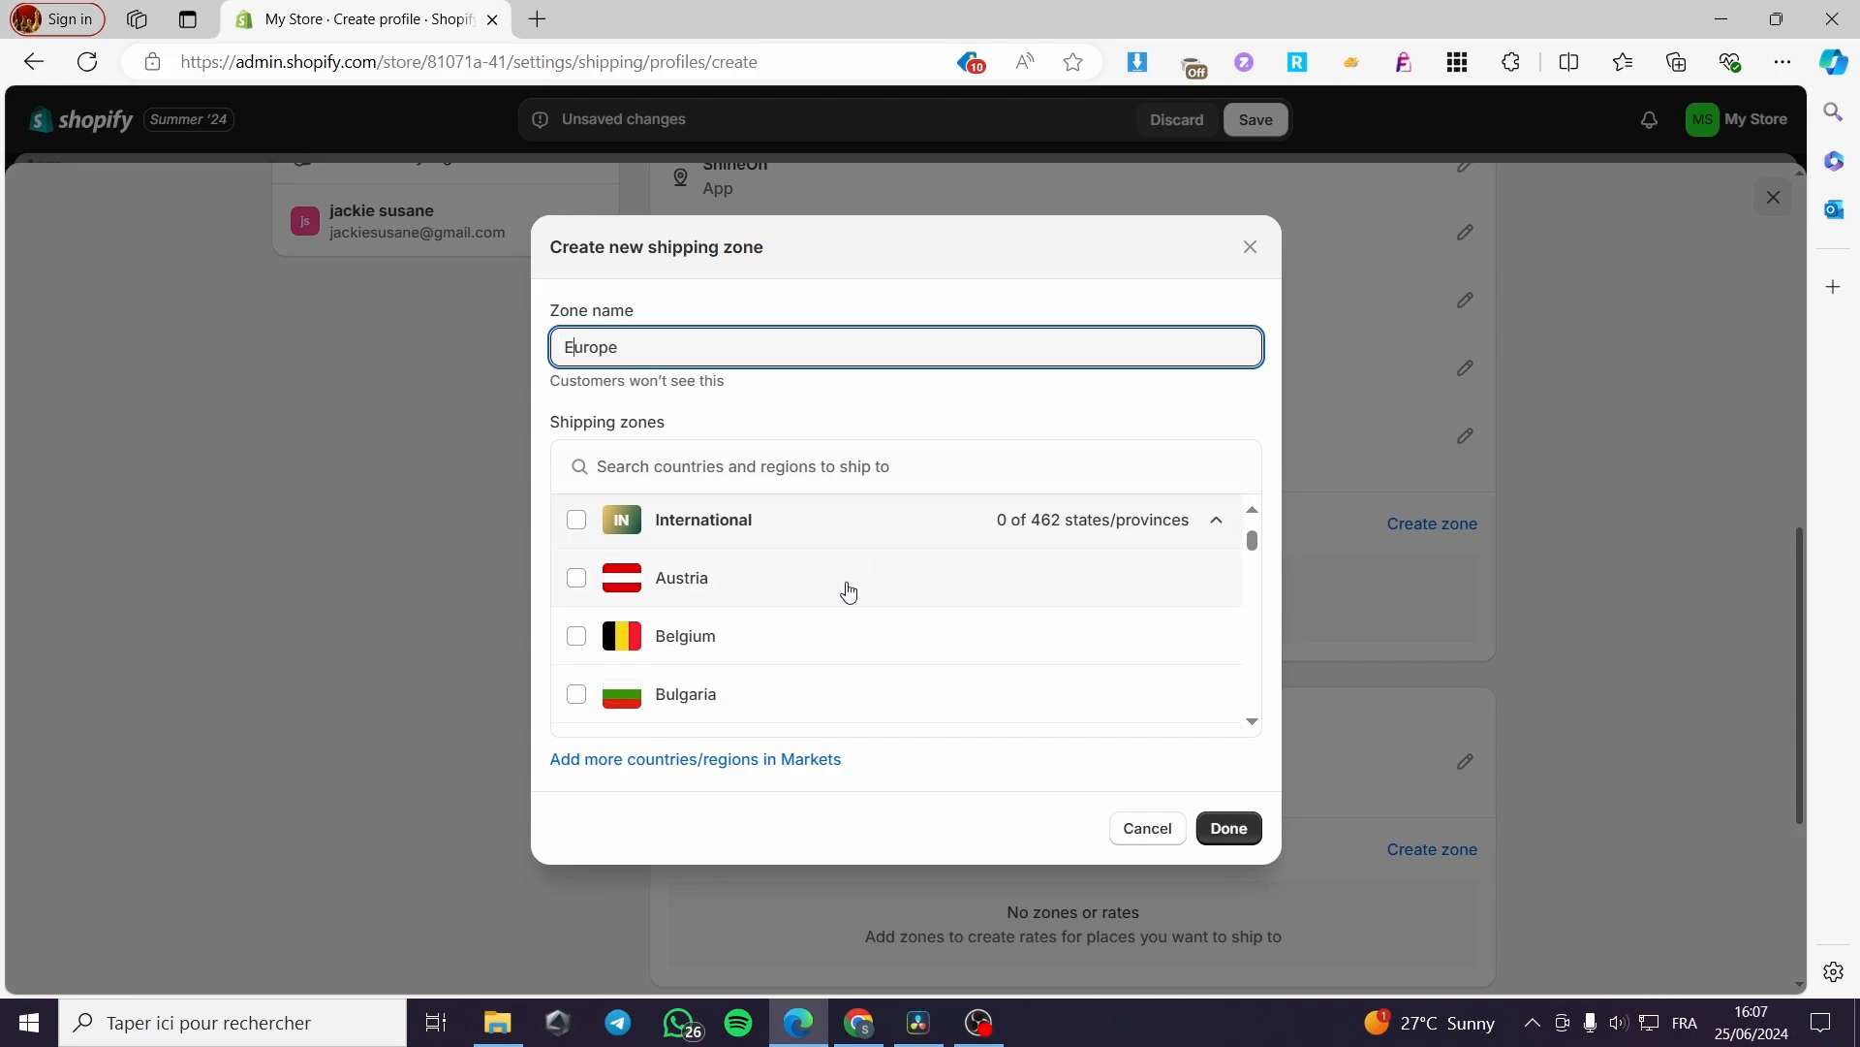
{"action": "scroll", "coordinate": [853, 591], "scroll_direction": "down", "scroll_amount": 2}
{"action": "scroll", "coordinate": [801, 594], "scroll_direction": "up", "scroll_amount": 6}
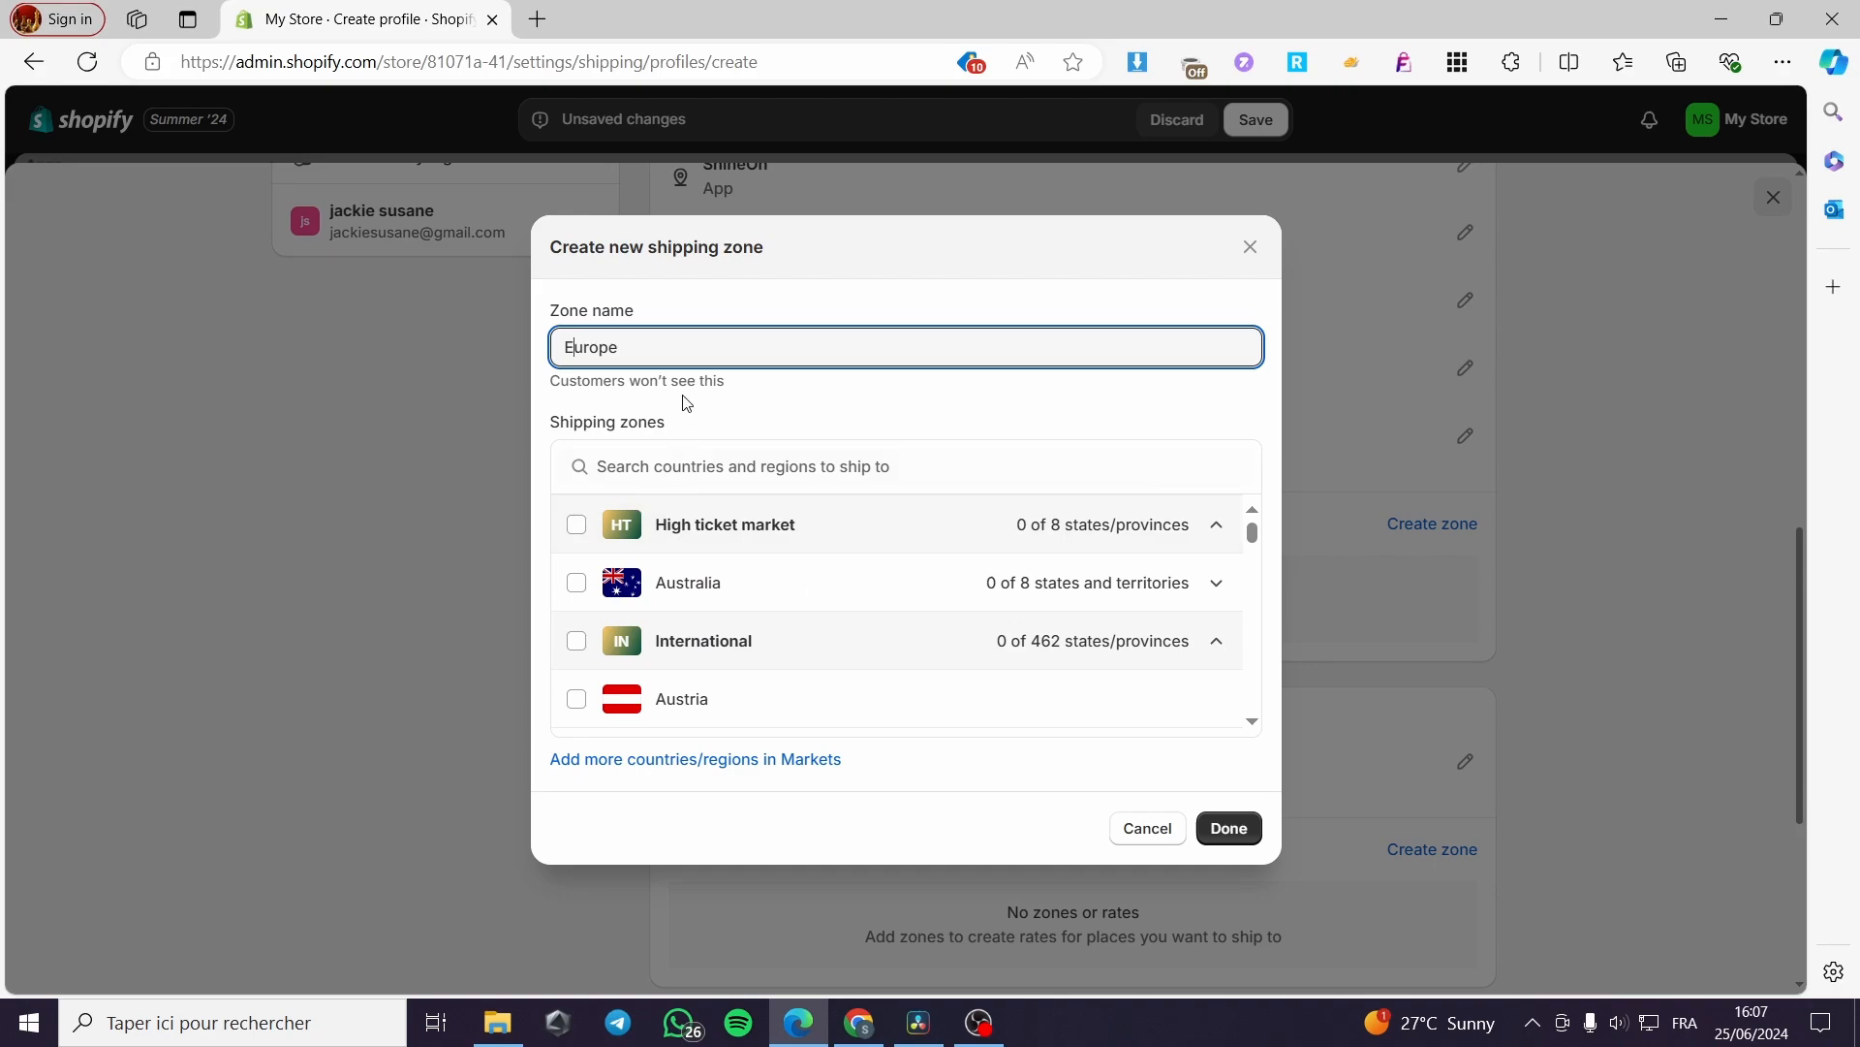
{"action": "left_click", "coordinate": [624, 476]}
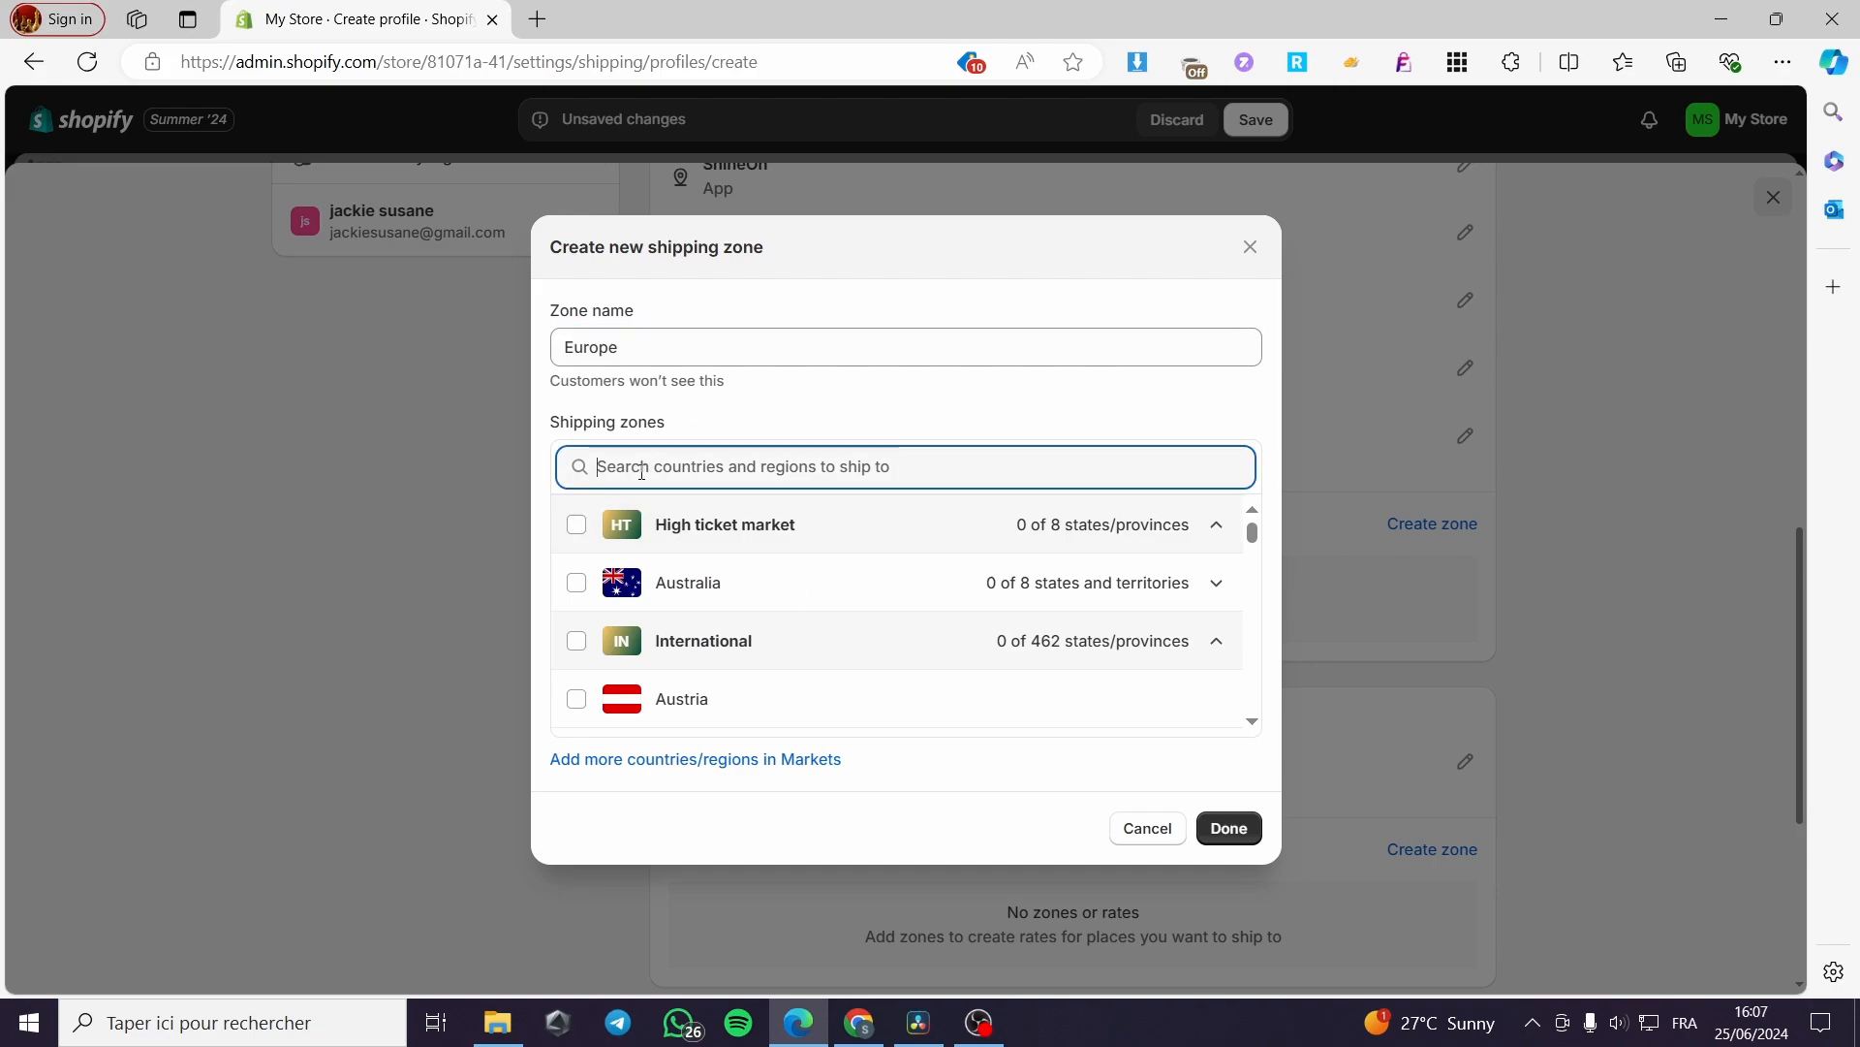
{"action": "type", "text": "Eur"}
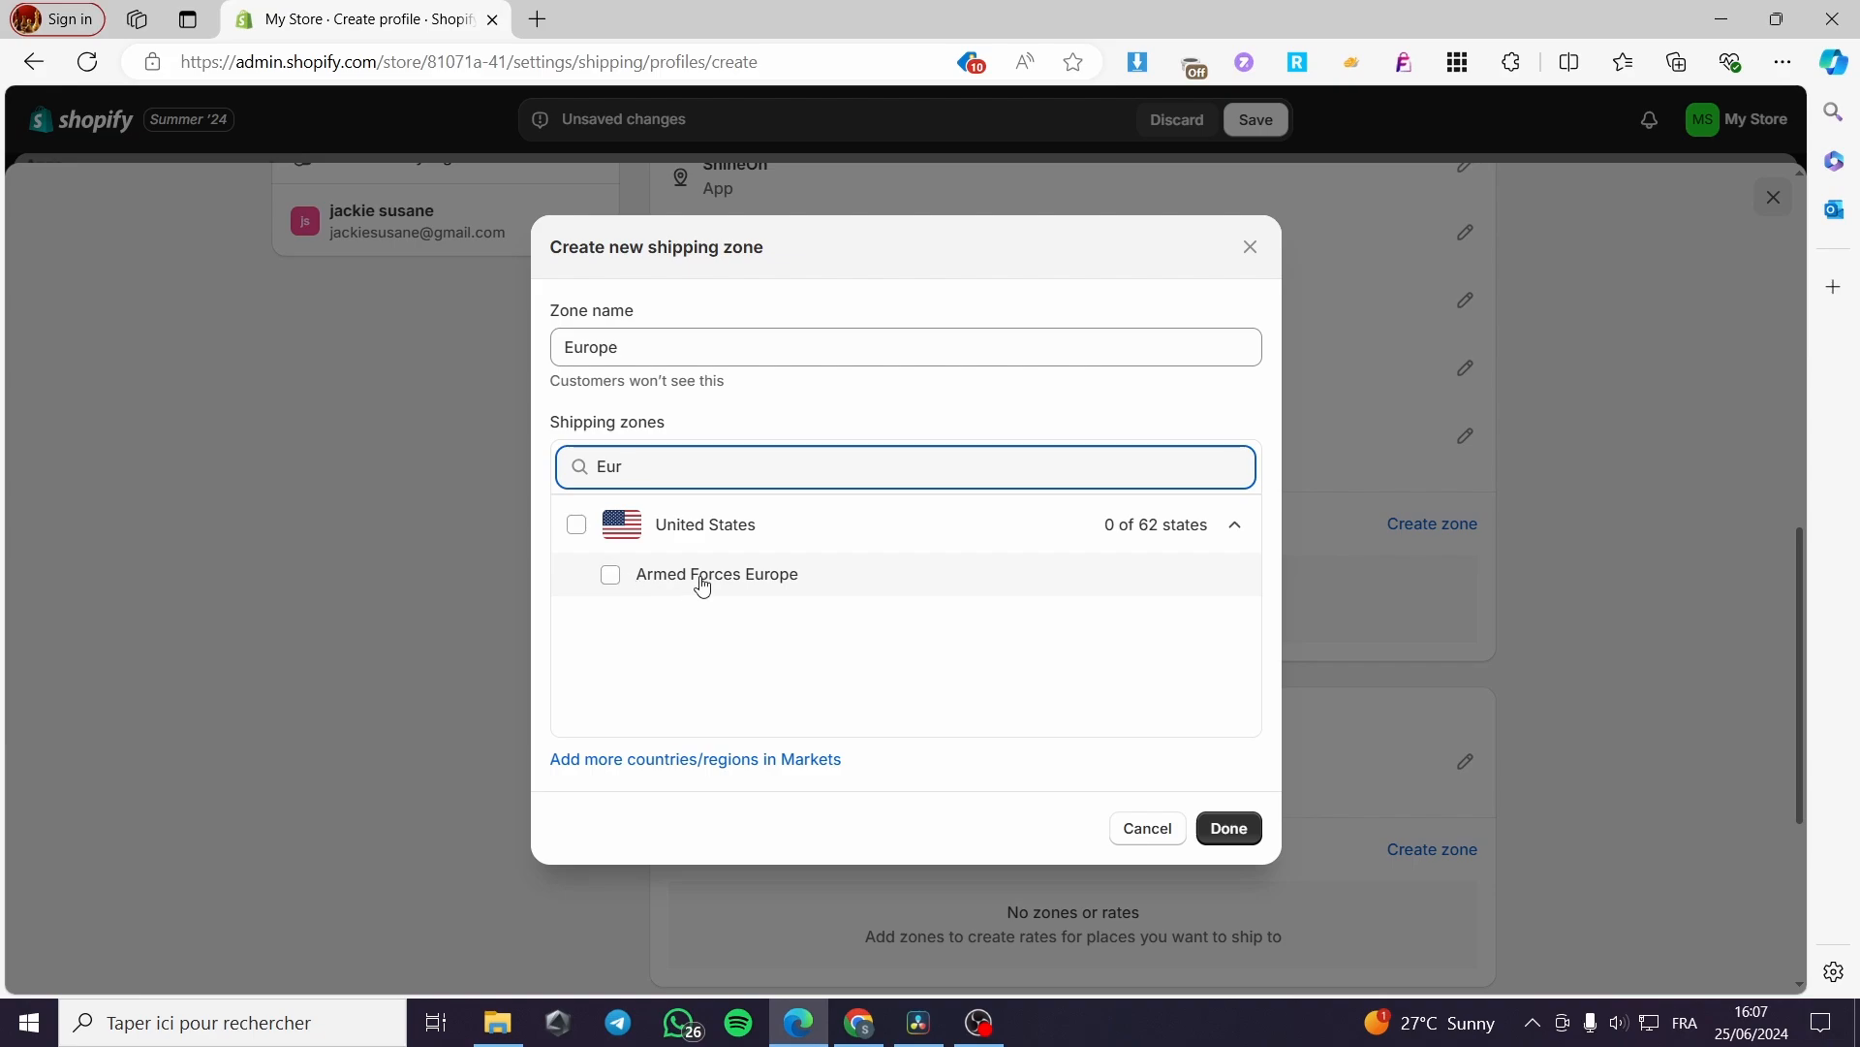
{"action": "key", "text": "BackSpace"}
{"action": "key", "text": "BackSpace"}
{"action": "key", "text": "BackSpace"}
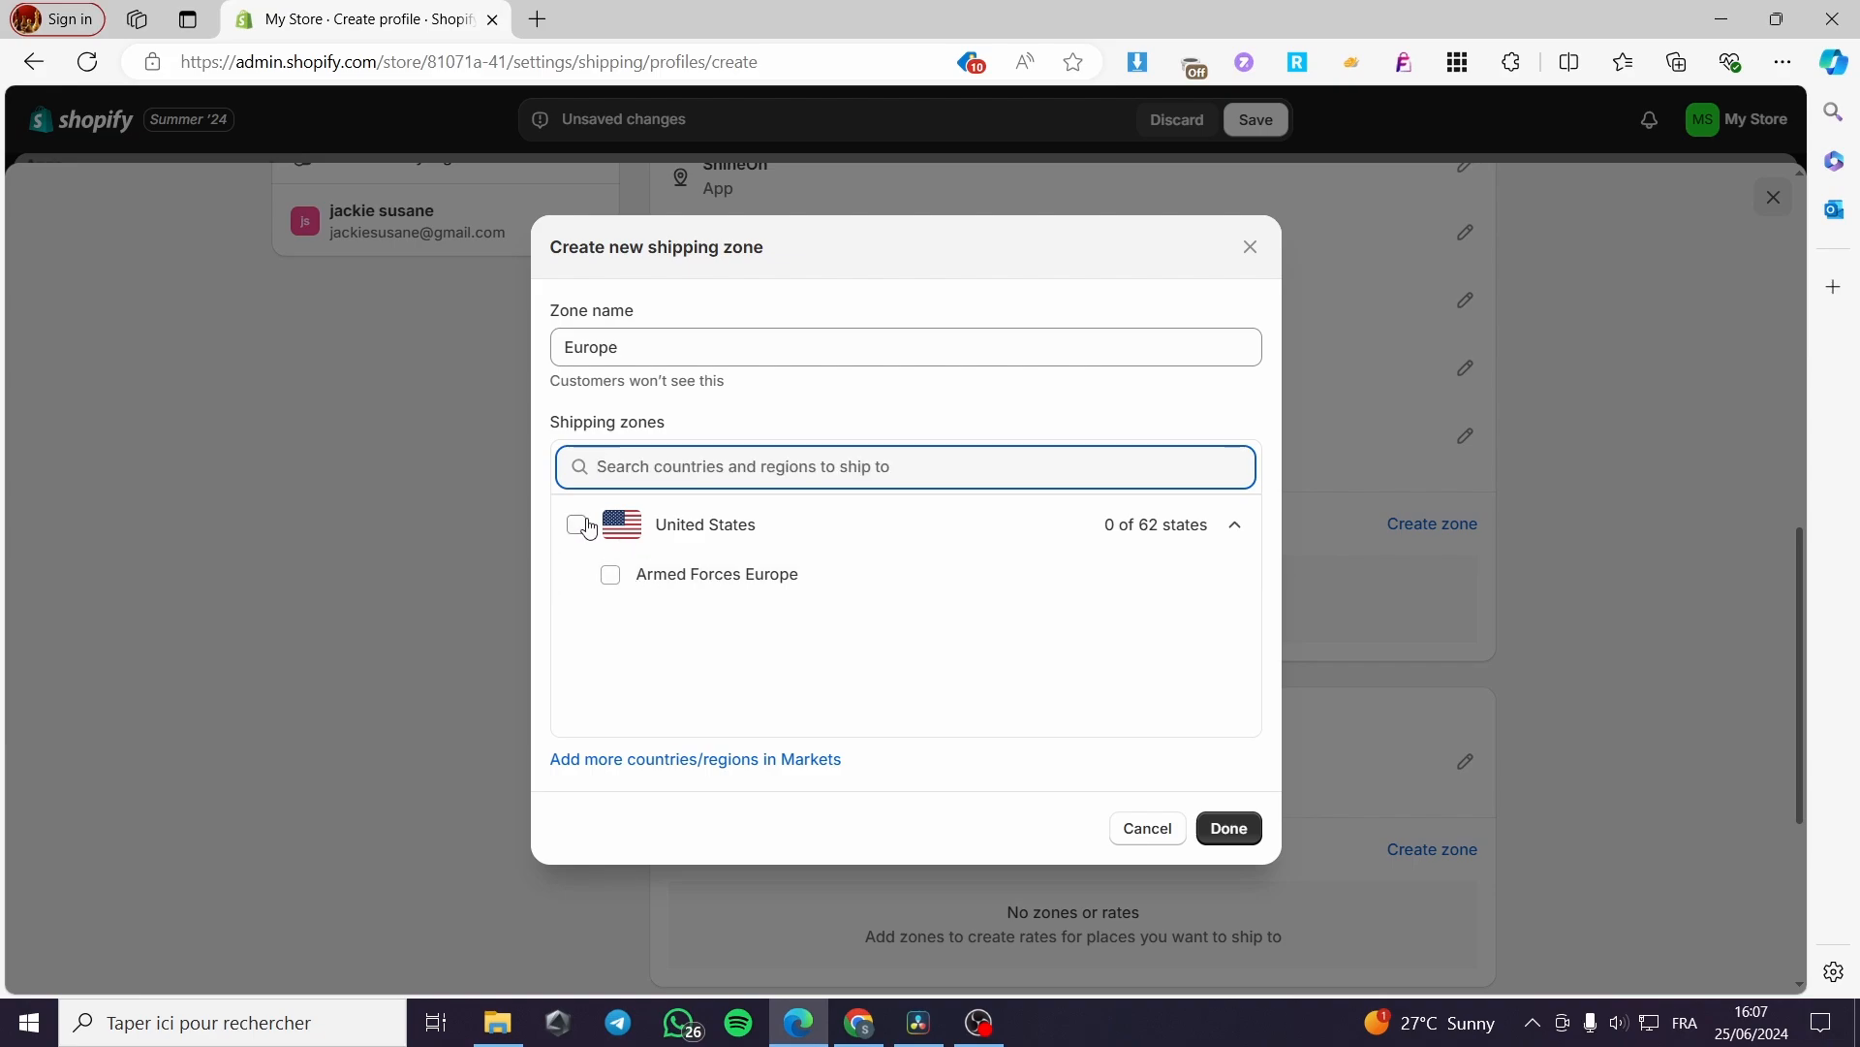
Step: Include Austria, Belgium and Bulgaria in the Europe shipping zone
{"action": "scroll", "coordinate": [835, 619], "scroll_direction": "down", "scroll_amount": 3}
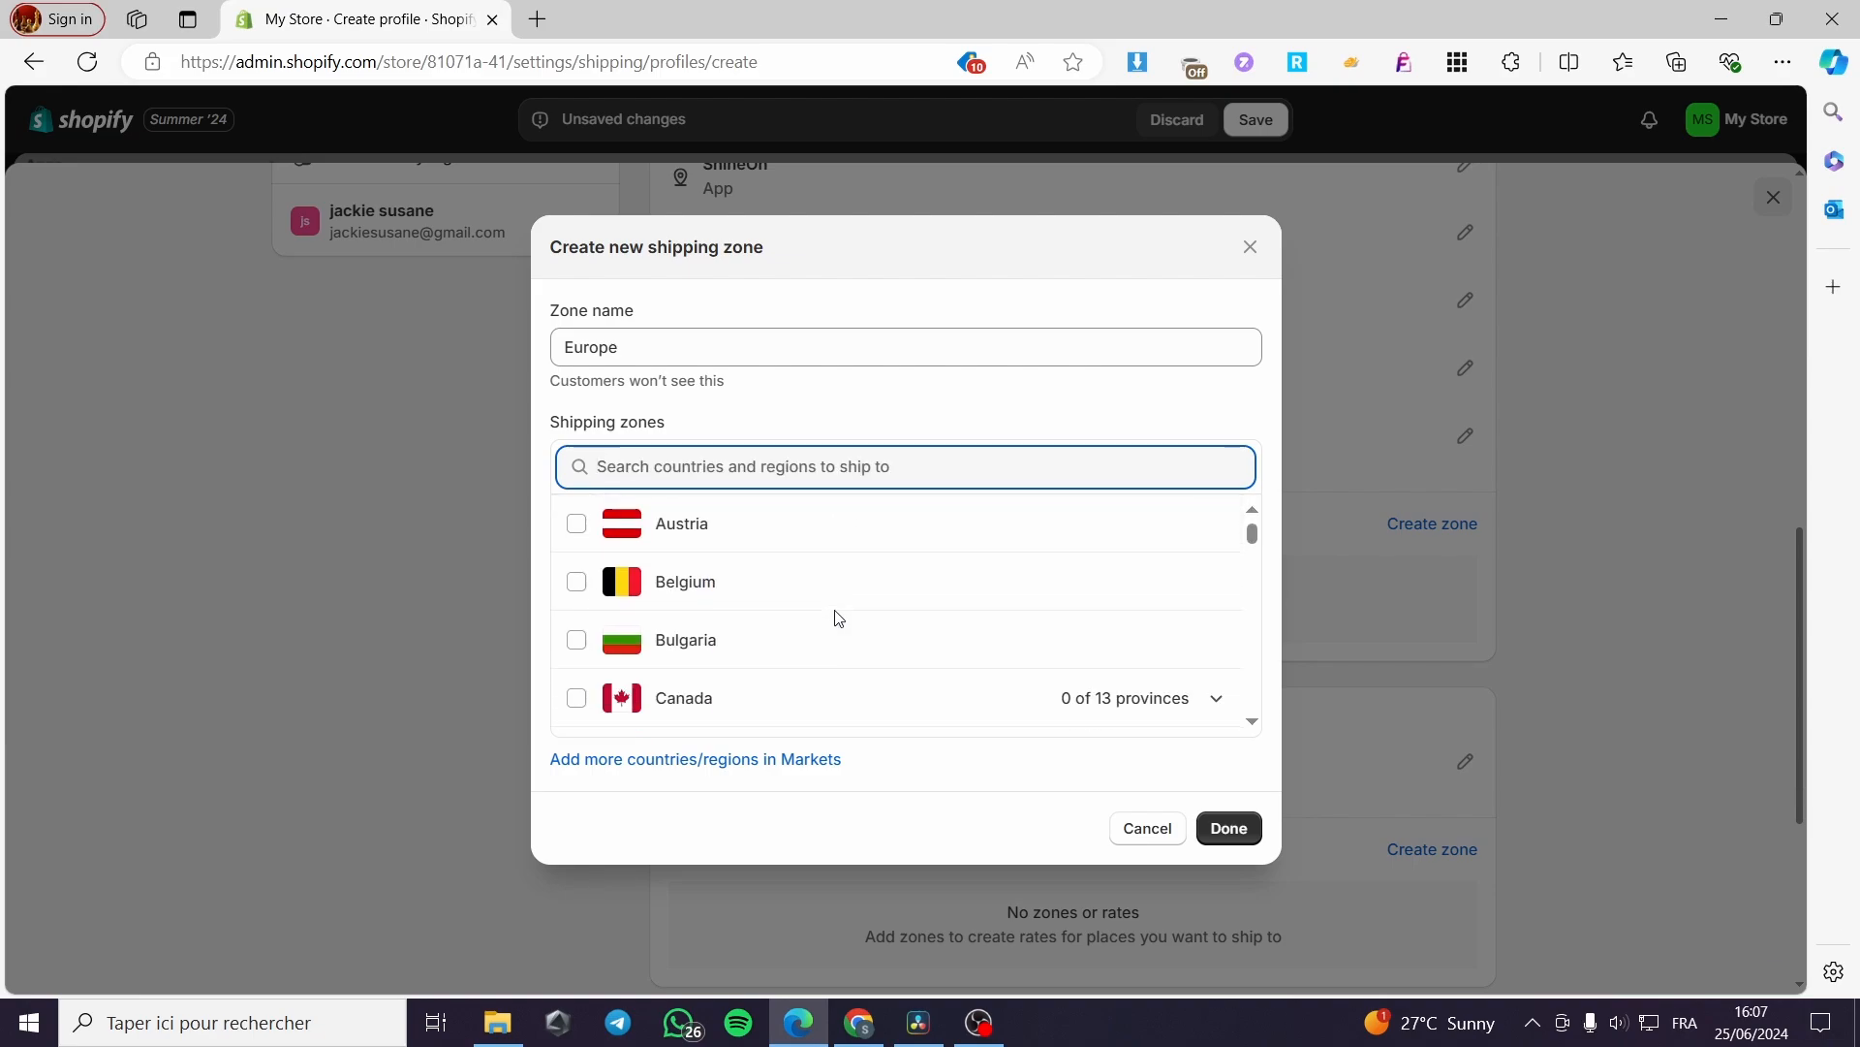
{"action": "scroll", "coordinate": [656, 664], "scroll_direction": "up", "scroll_amount": 1}
{"action": "scroll", "coordinate": [656, 663], "scroll_direction": "up", "scroll_amount": 3}
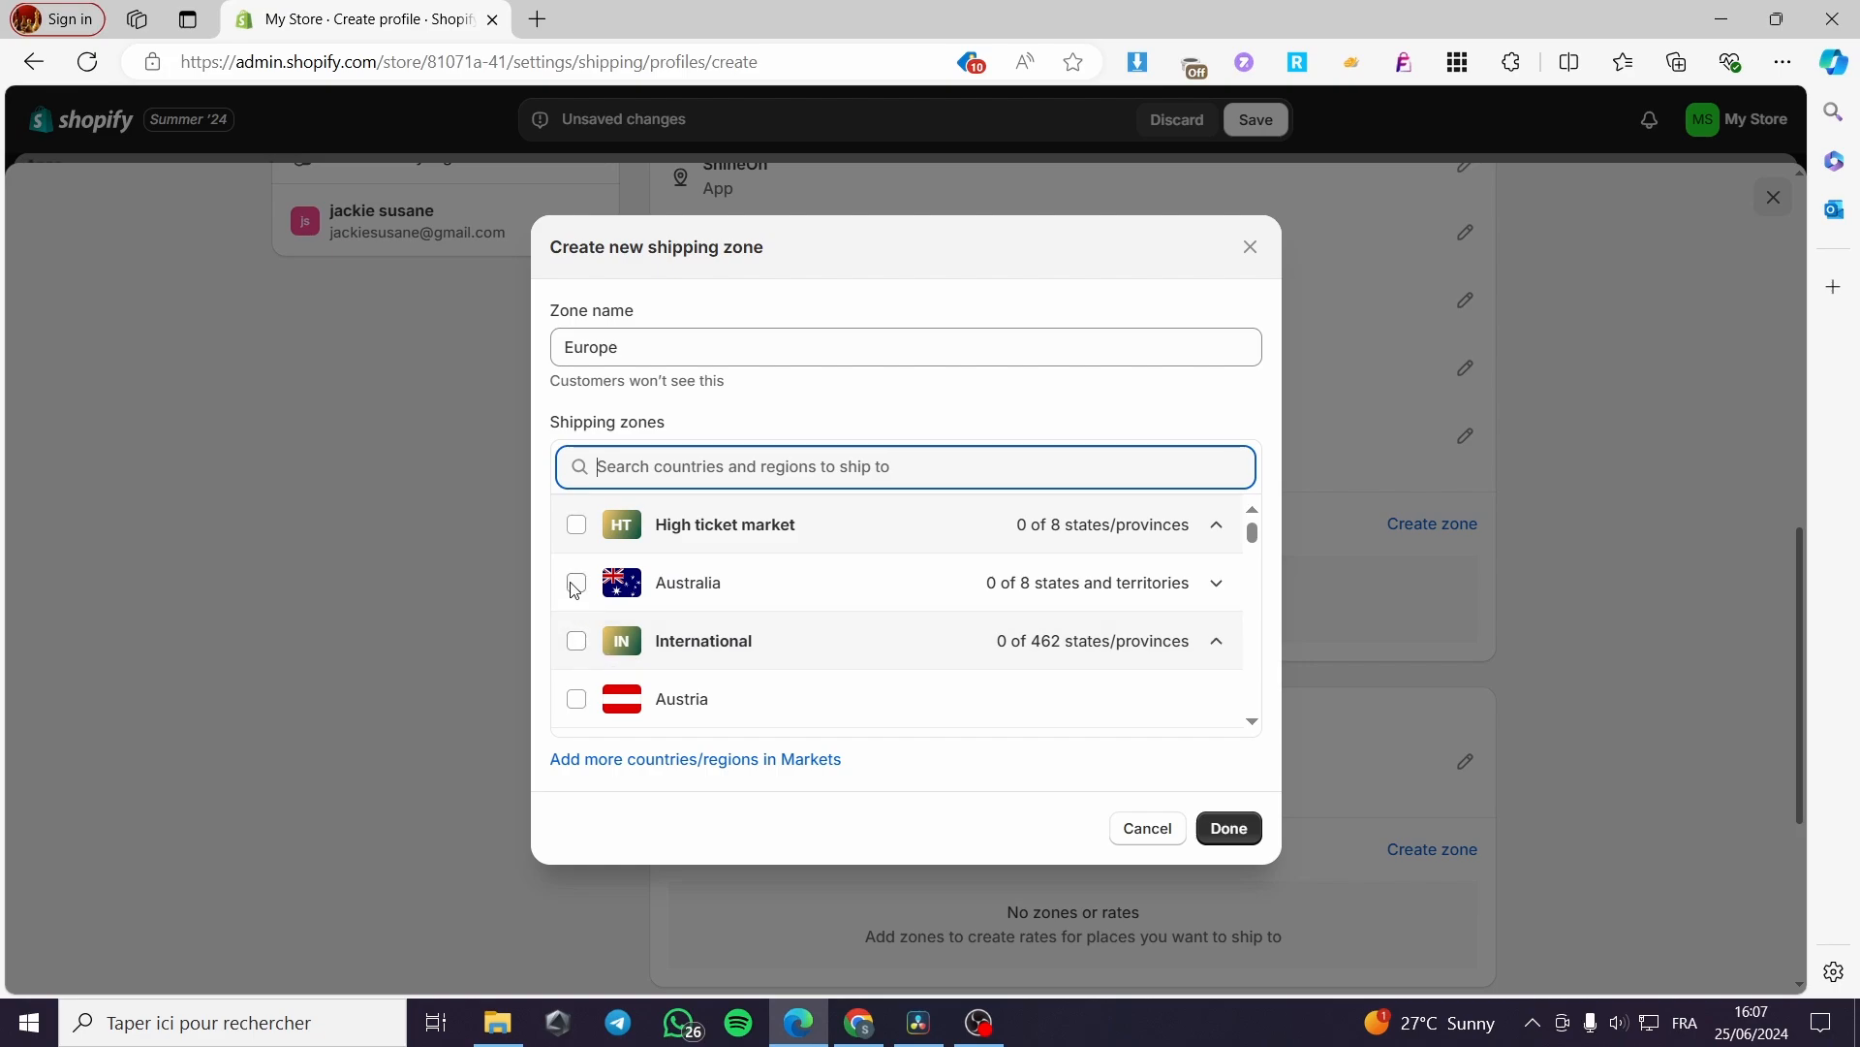
{"action": "scroll", "coordinate": [749, 591], "scroll_direction": "down", "scroll_amount": 2}
{"action": "scroll", "coordinate": [712, 625], "scroll_direction": "up", "scroll_amount": 2}
{"action": "scroll", "coordinate": [730, 640], "scroll_direction": "down", "scroll_amount": 2}
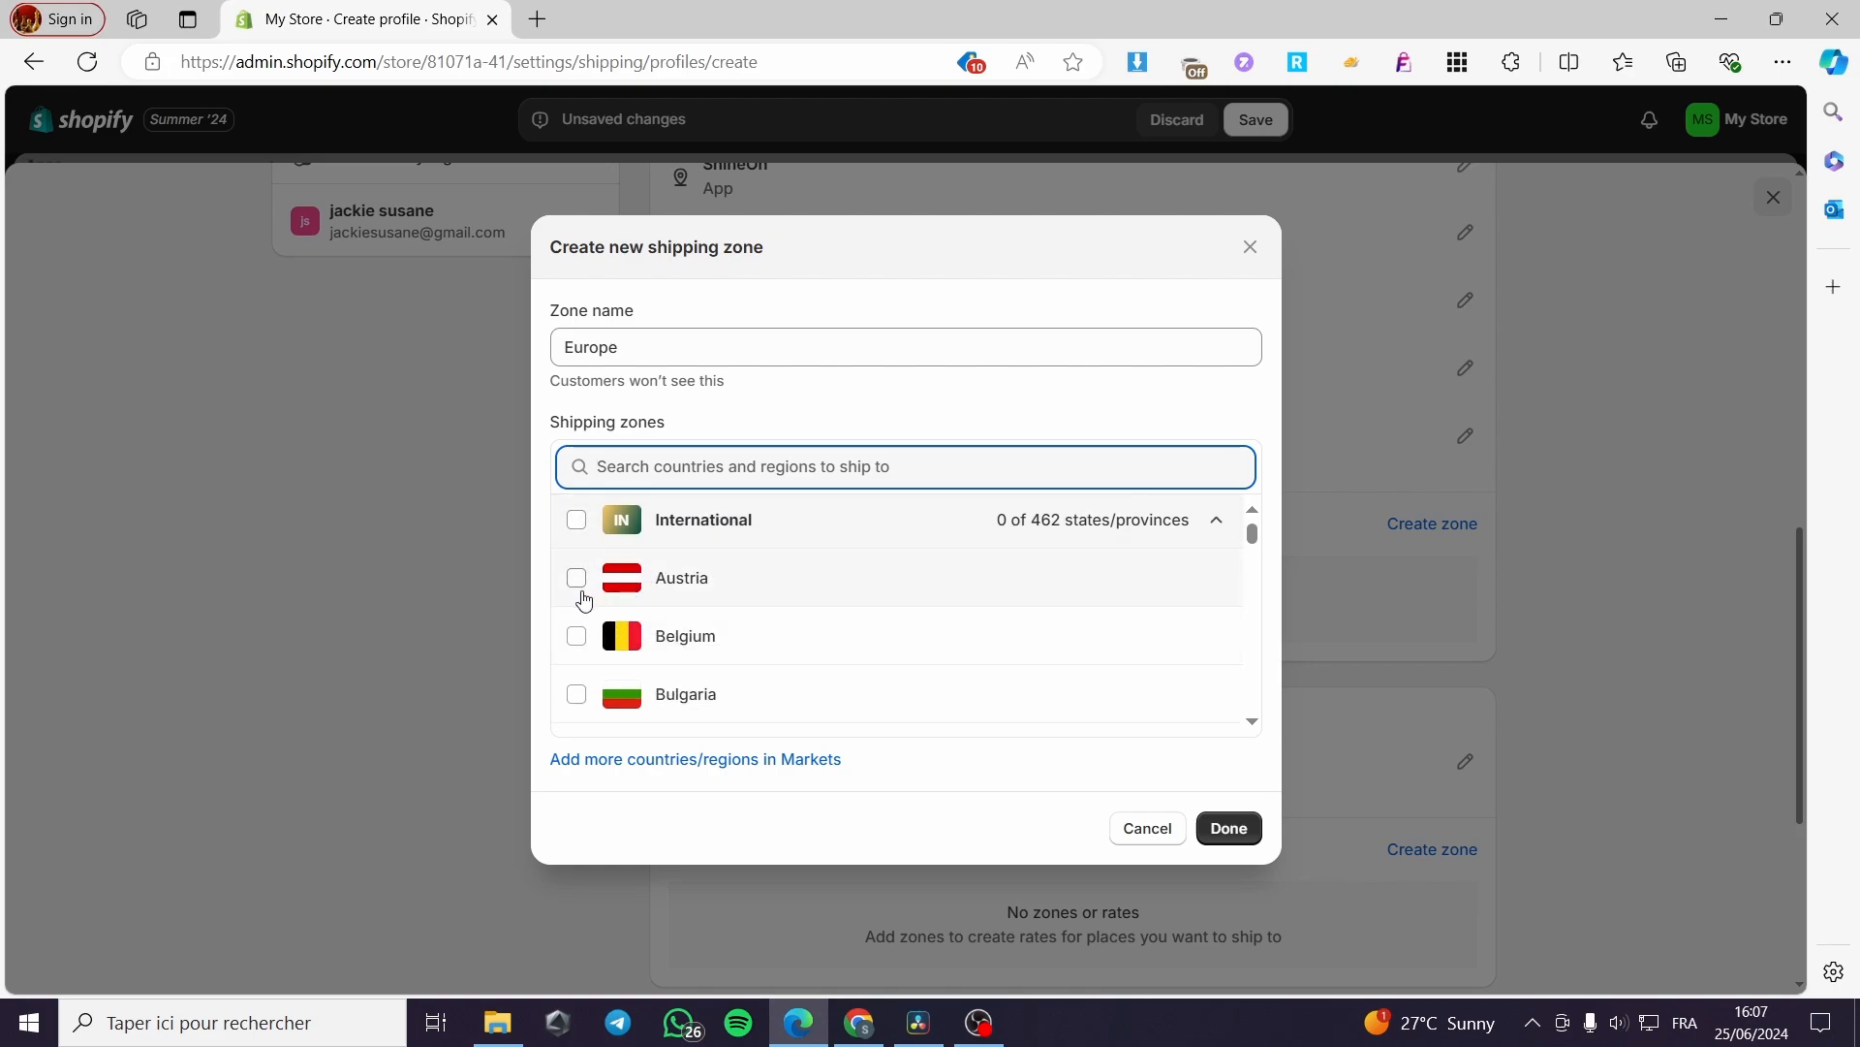
{"action": "left_click", "coordinate": [578, 581]}
{"action": "left_click", "coordinate": [578, 642]}
{"action": "left_click", "coordinate": [577, 692]}
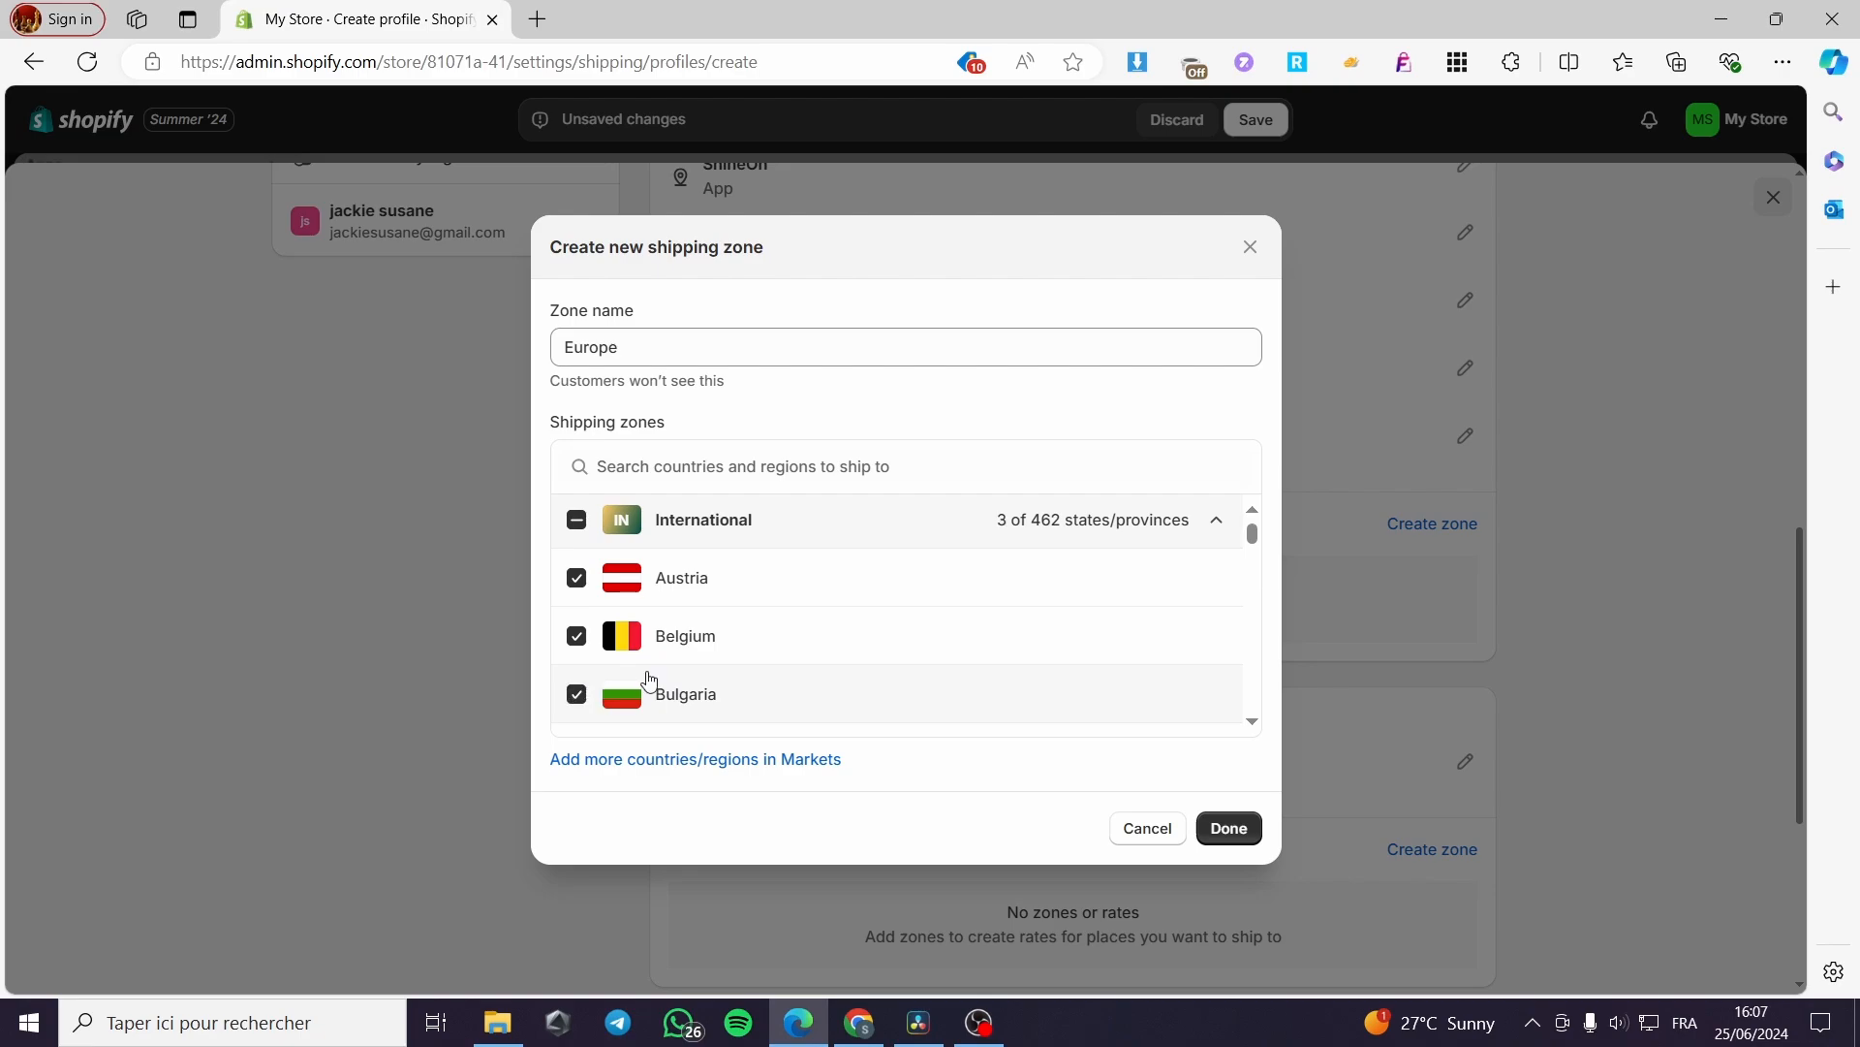
Step: Add Croatia, Cyprus, Czechia, Denmark, Estonia, Finland and Germany, create the Europe zone and expand its full country list
{"action": "scroll", "coordinate": [717, 659], "scroll_direction": "down", "scroll_amount": 3}
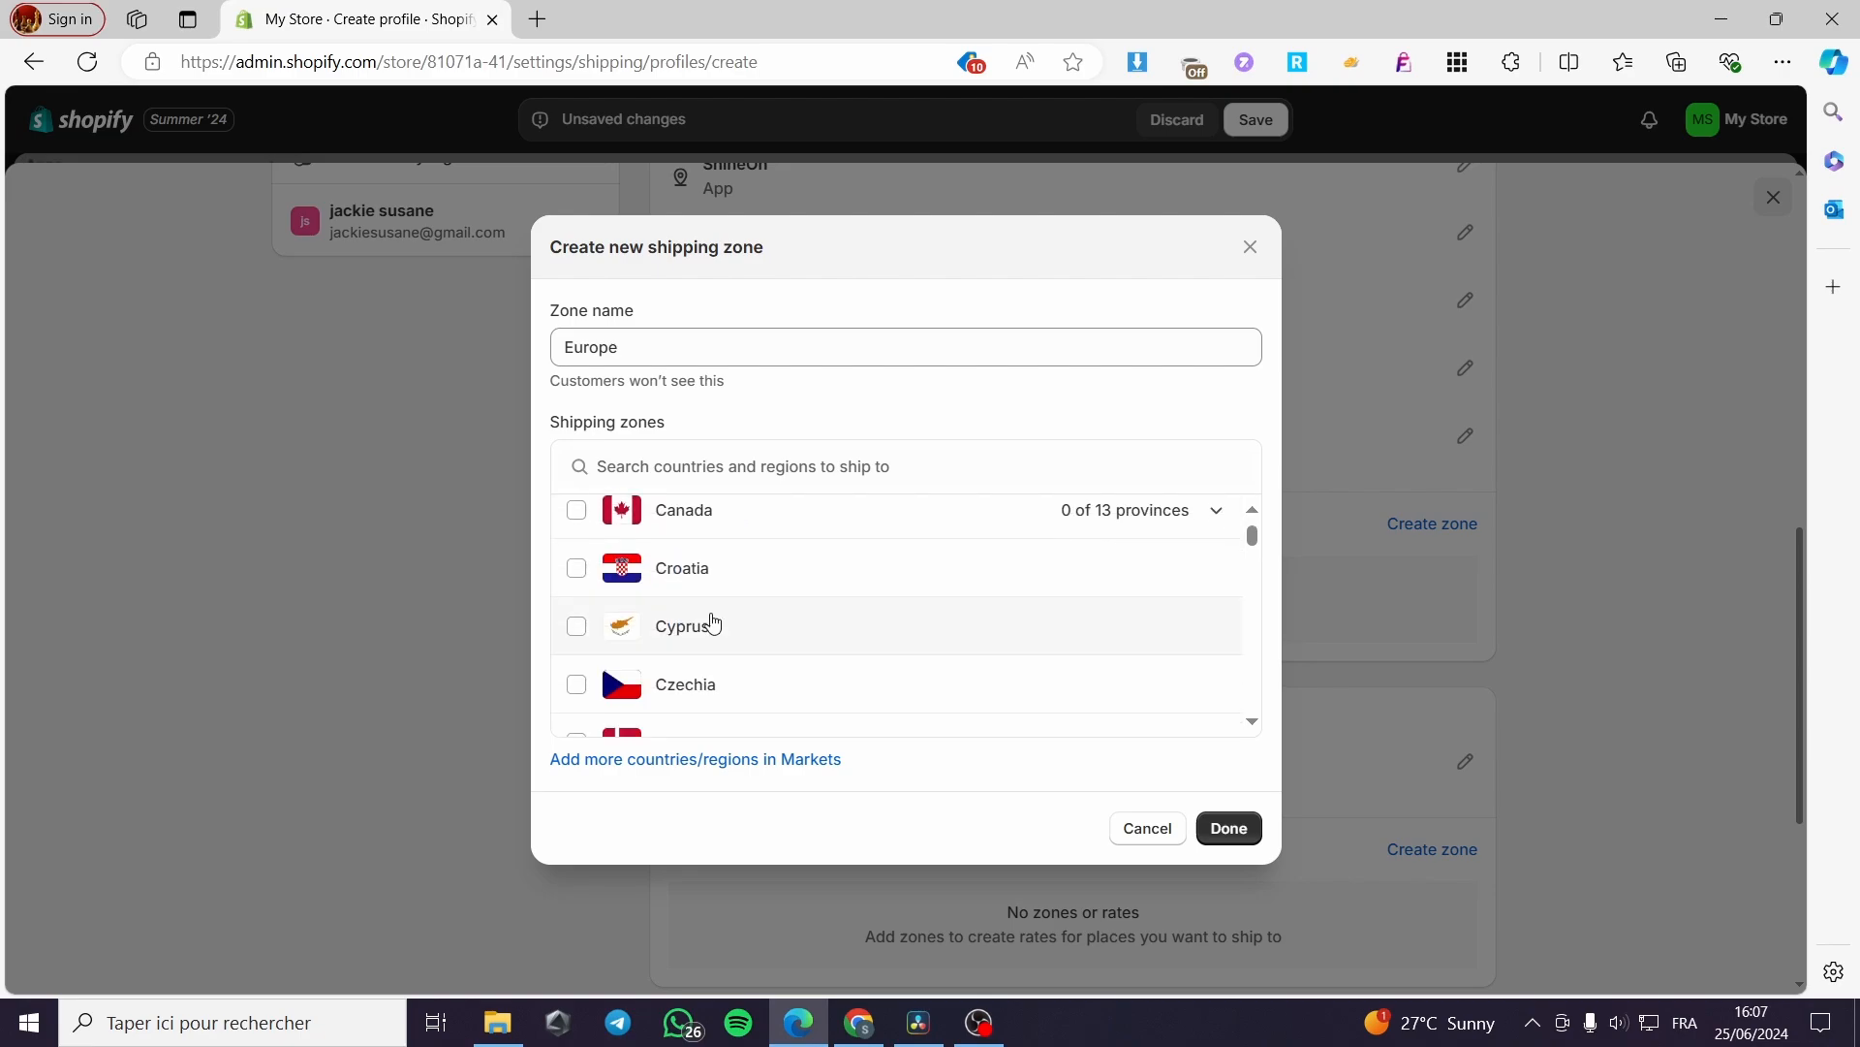
{"action": "left_click", "coordinate": [576, 569]}
{"action": "left_click", "coordinate": [576, 628]}
{"action": "left_click", "coordinate": [577, 684]}
{"action": "scroll", "coordinate": [591, 620], "scroll_direction": "down", "scroll_amount": 2}
{"action": "left_click", "coordinate": [576, 558]}
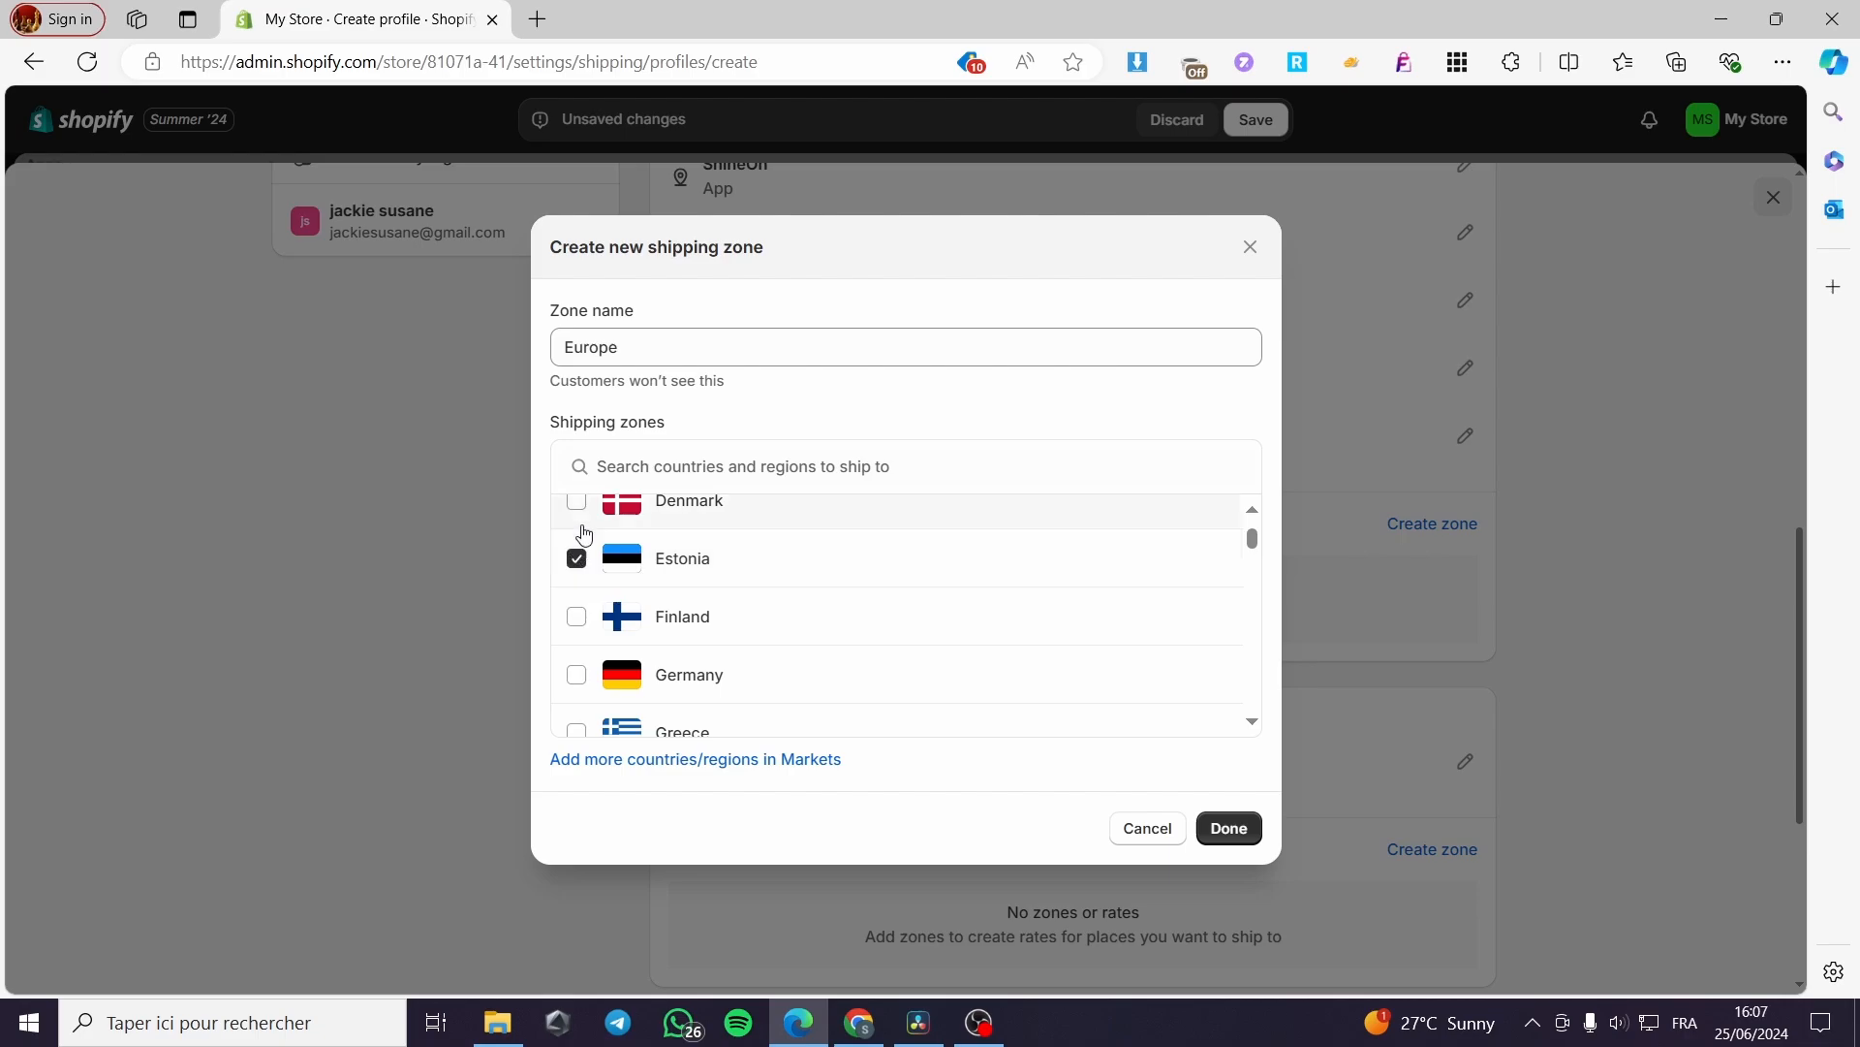
{"action": "left_click", "coordinate": [576, 502]}
{"action": "left_click", "coordinate": [578, 618]}
{"action": "left_click", "coordinate": [577, 674]}
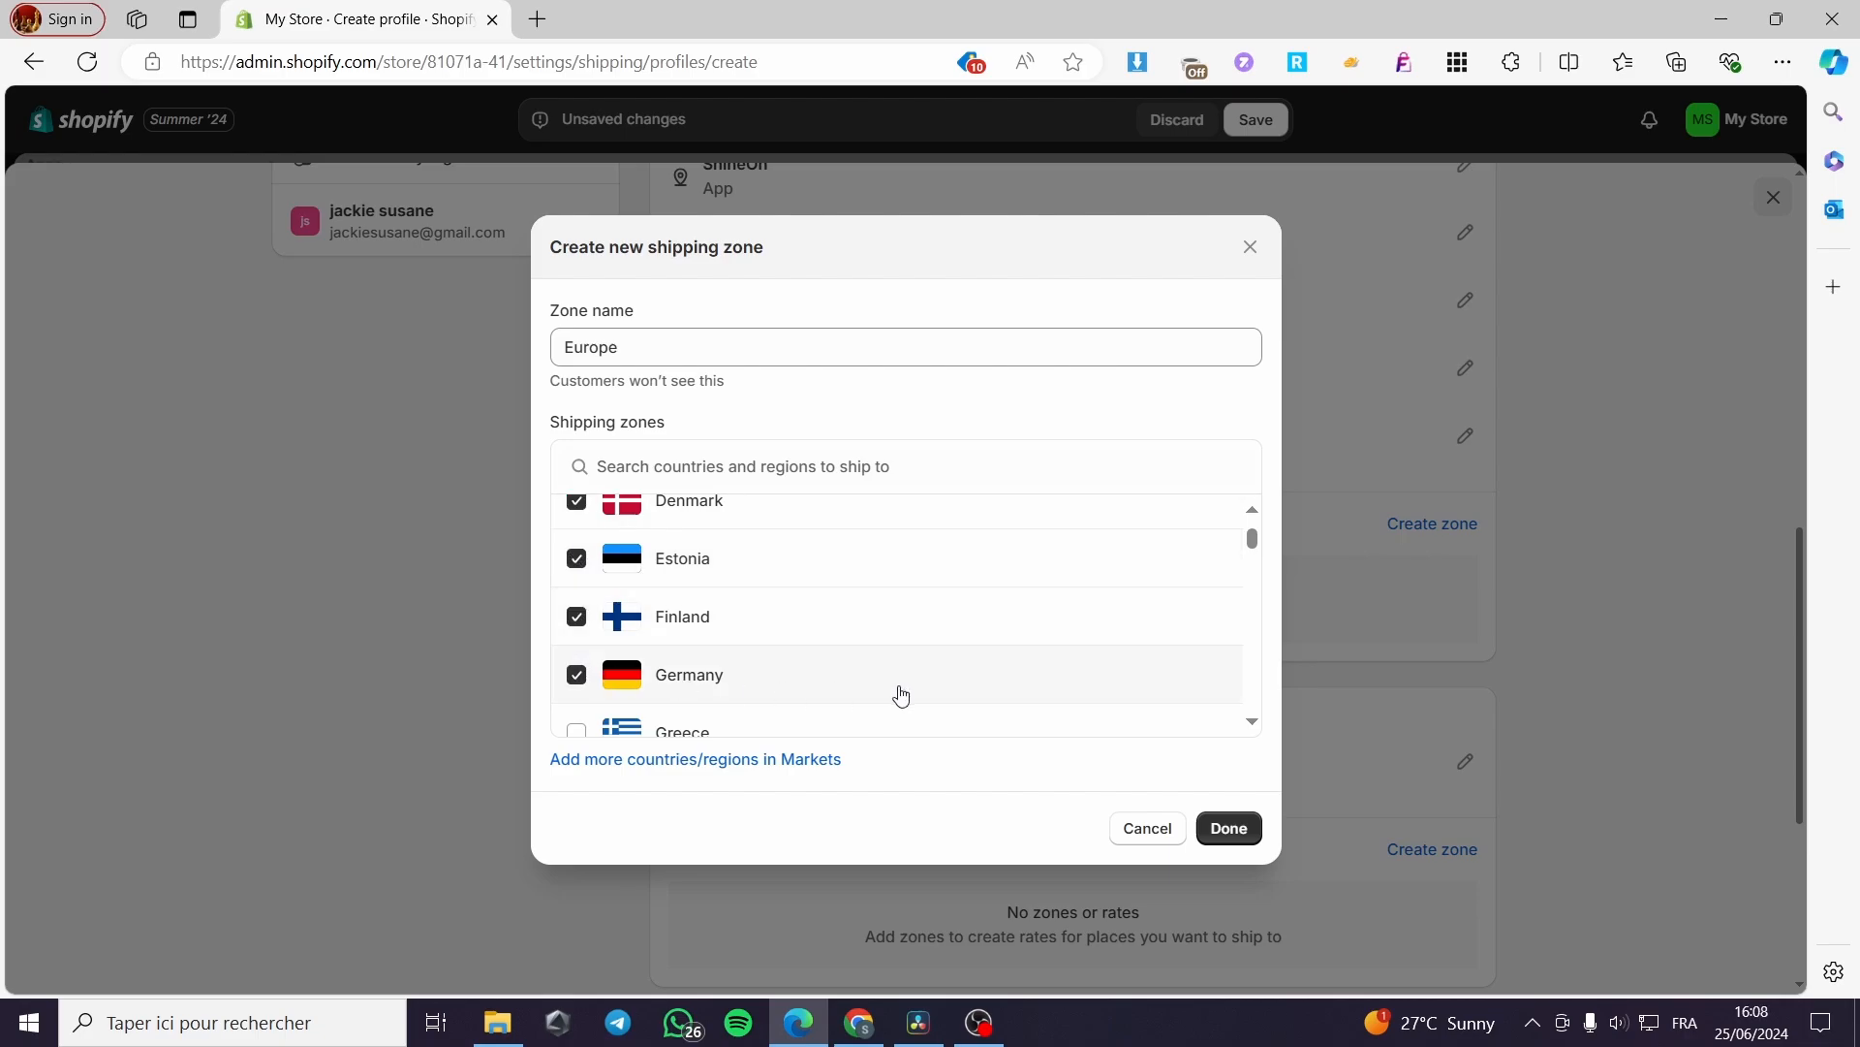
{"action": "left_click", "coordinate": [1228, 827]}
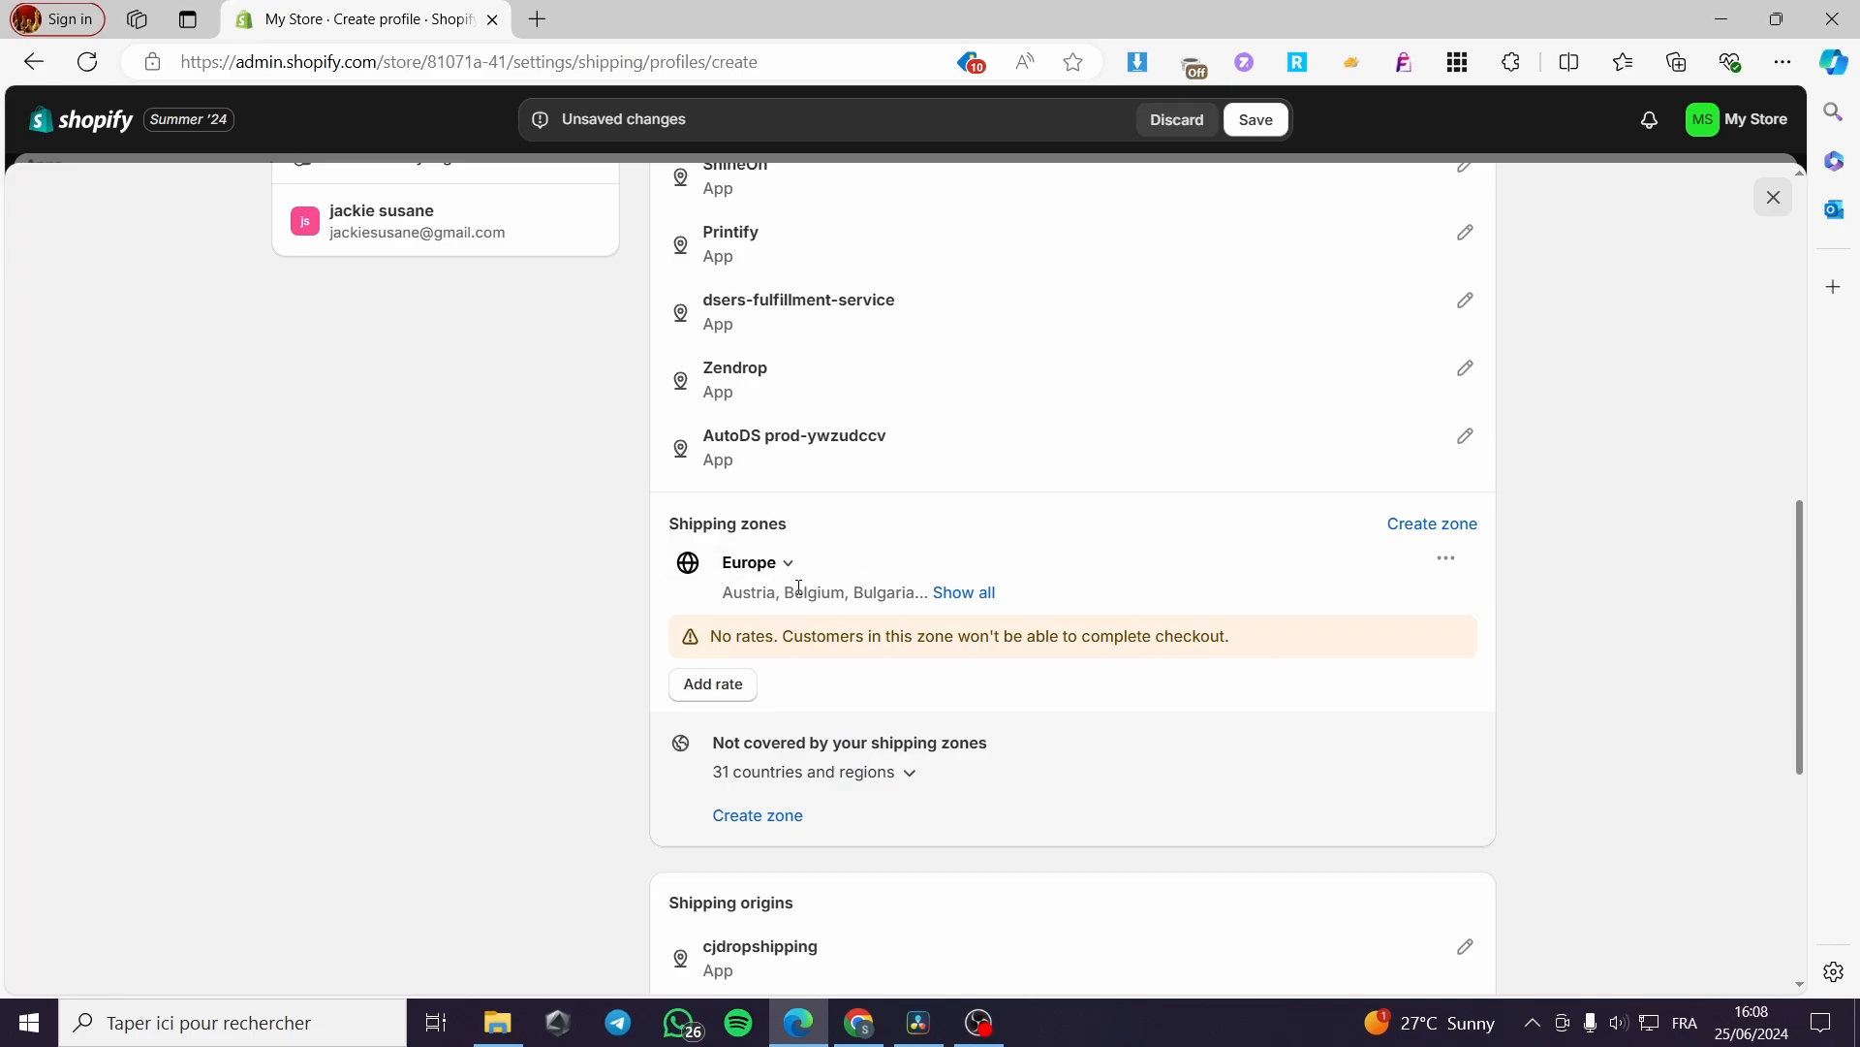
{"action": "left_click", "coordinate": [982, 604]}
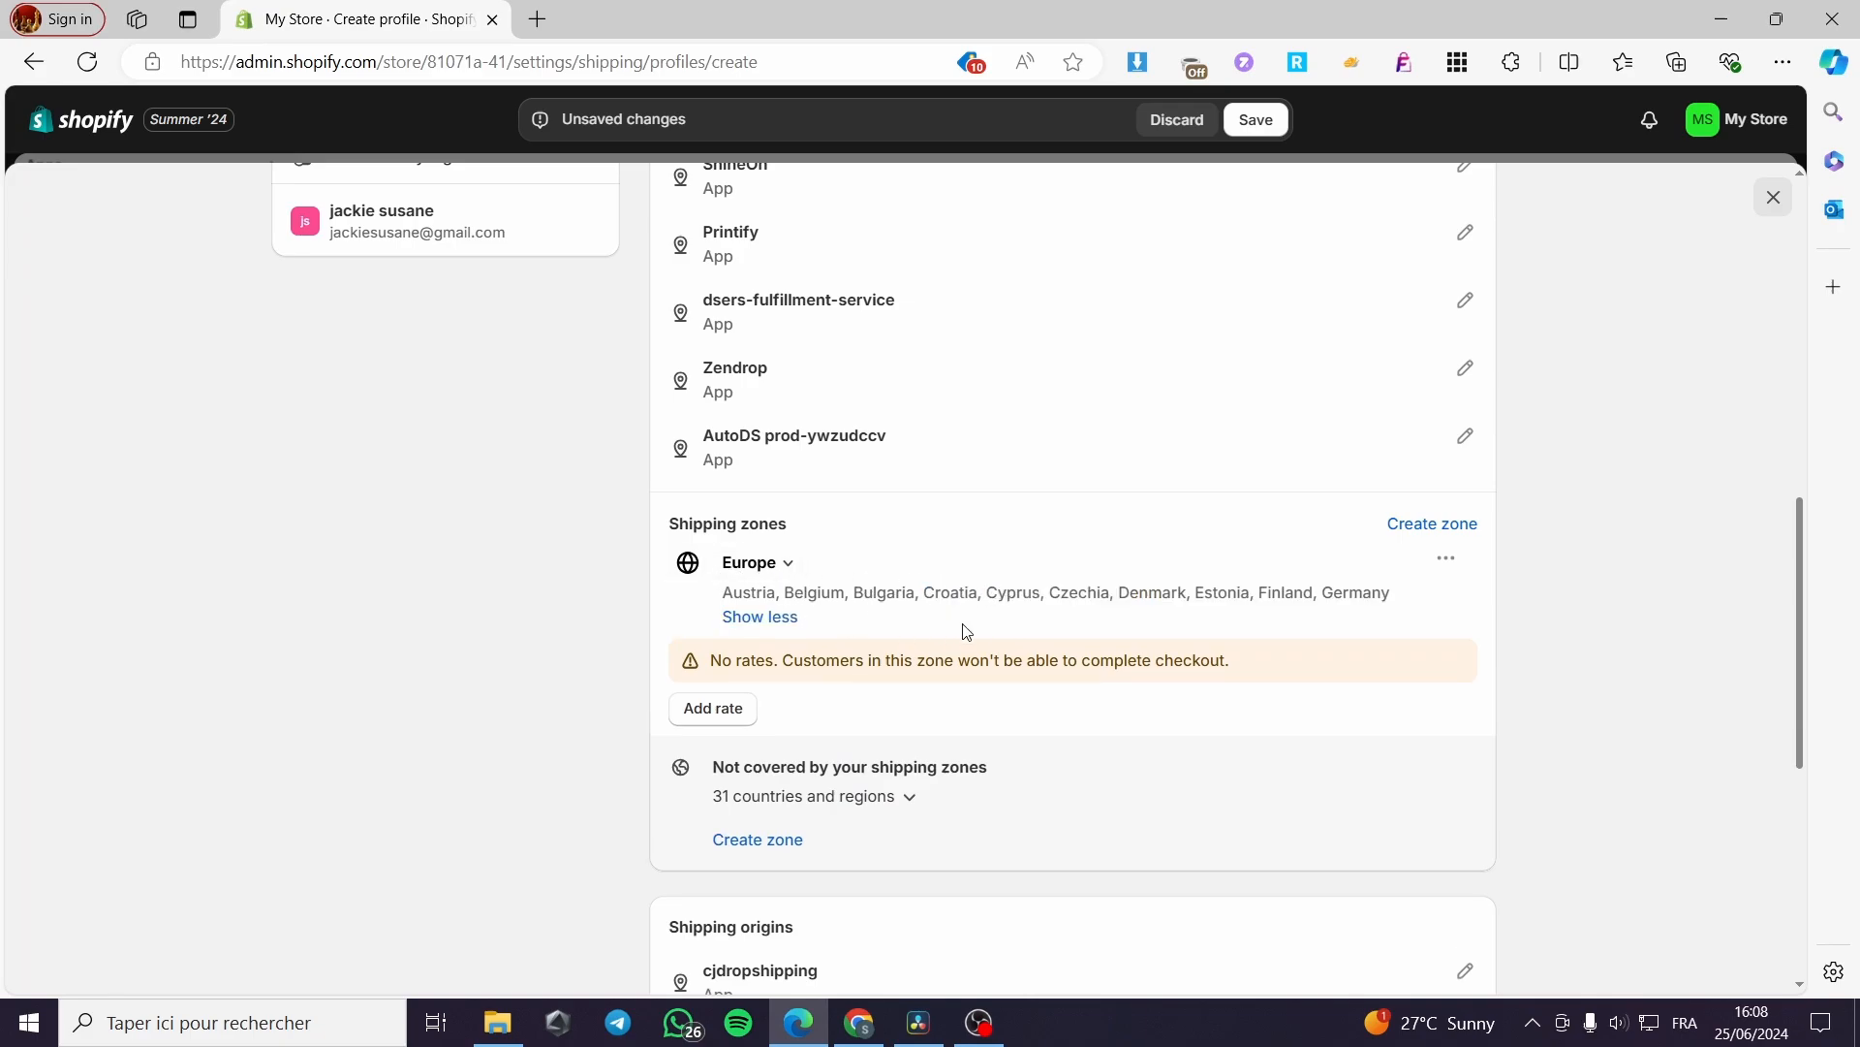
Step: Start a flat rate for the Europe zone with Express International (1 to 3 business days) shipping priced at €25
{"action": "left_click", "coordinate": [733, 717]}
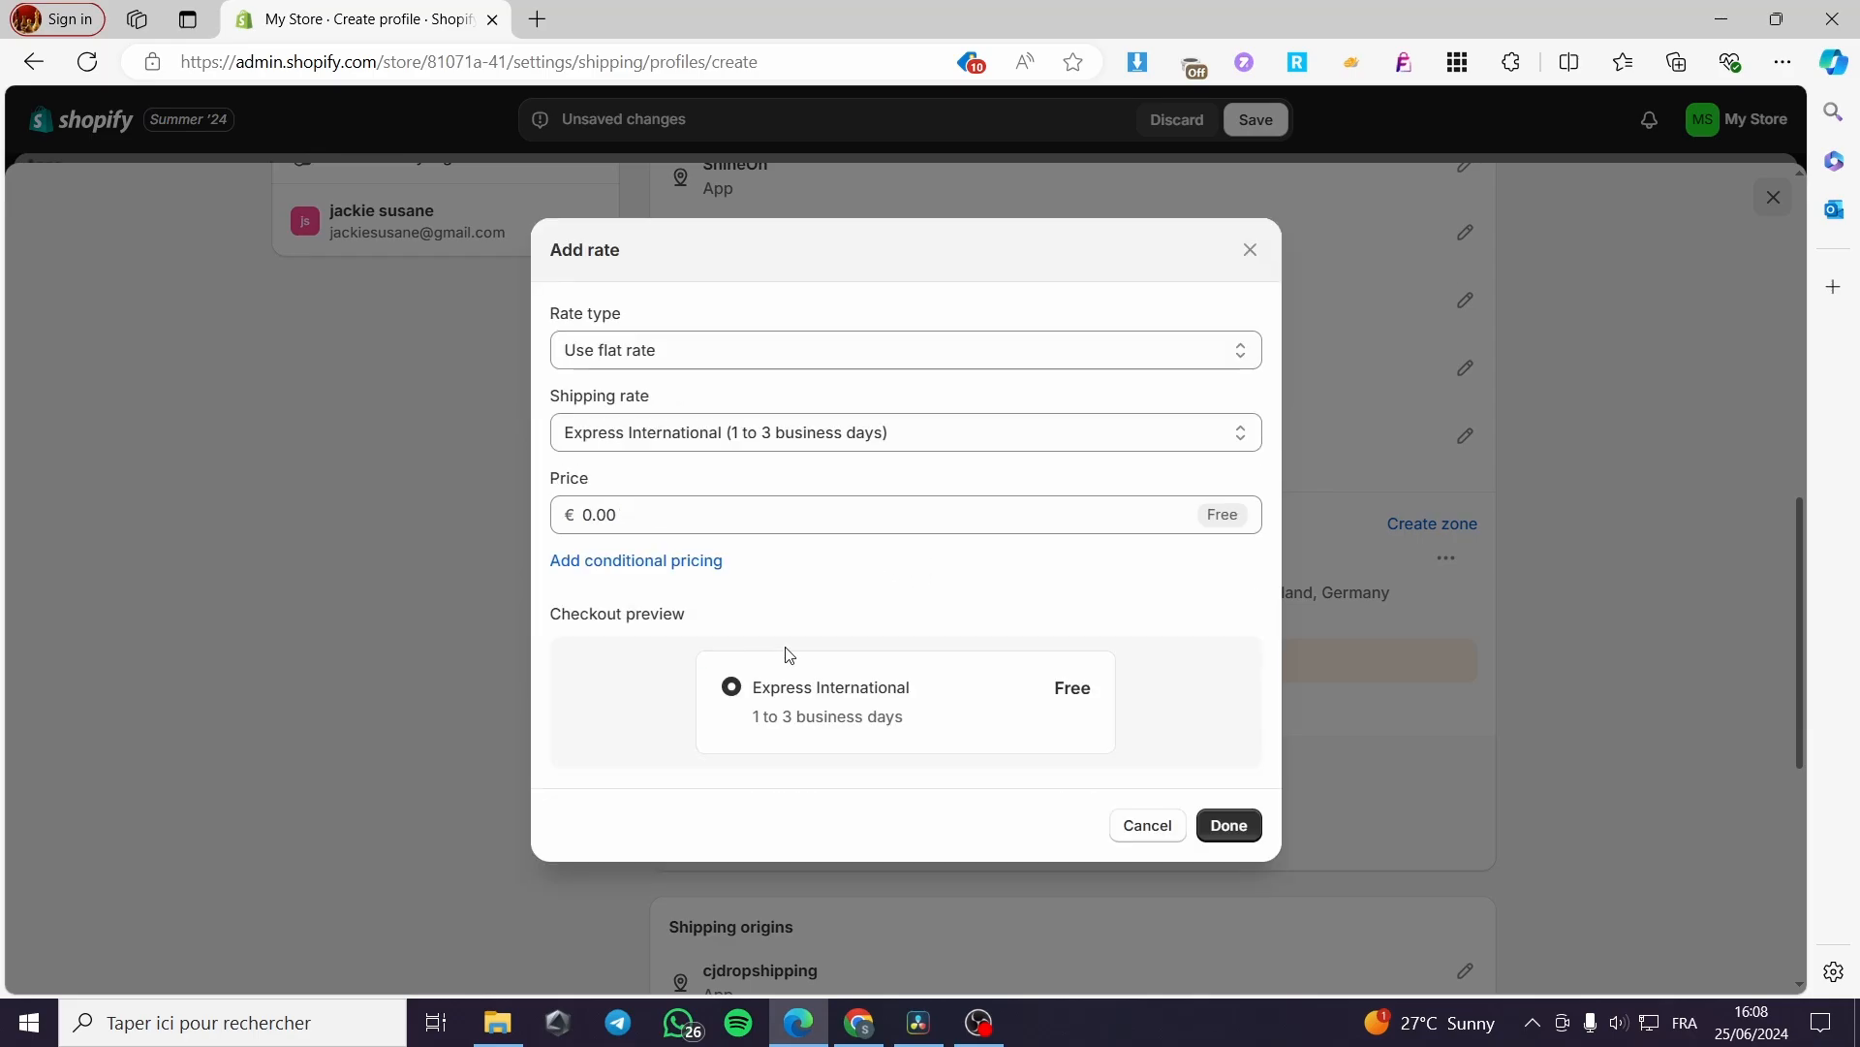
{"action": "left_click", "coordinate": [695, 361]}
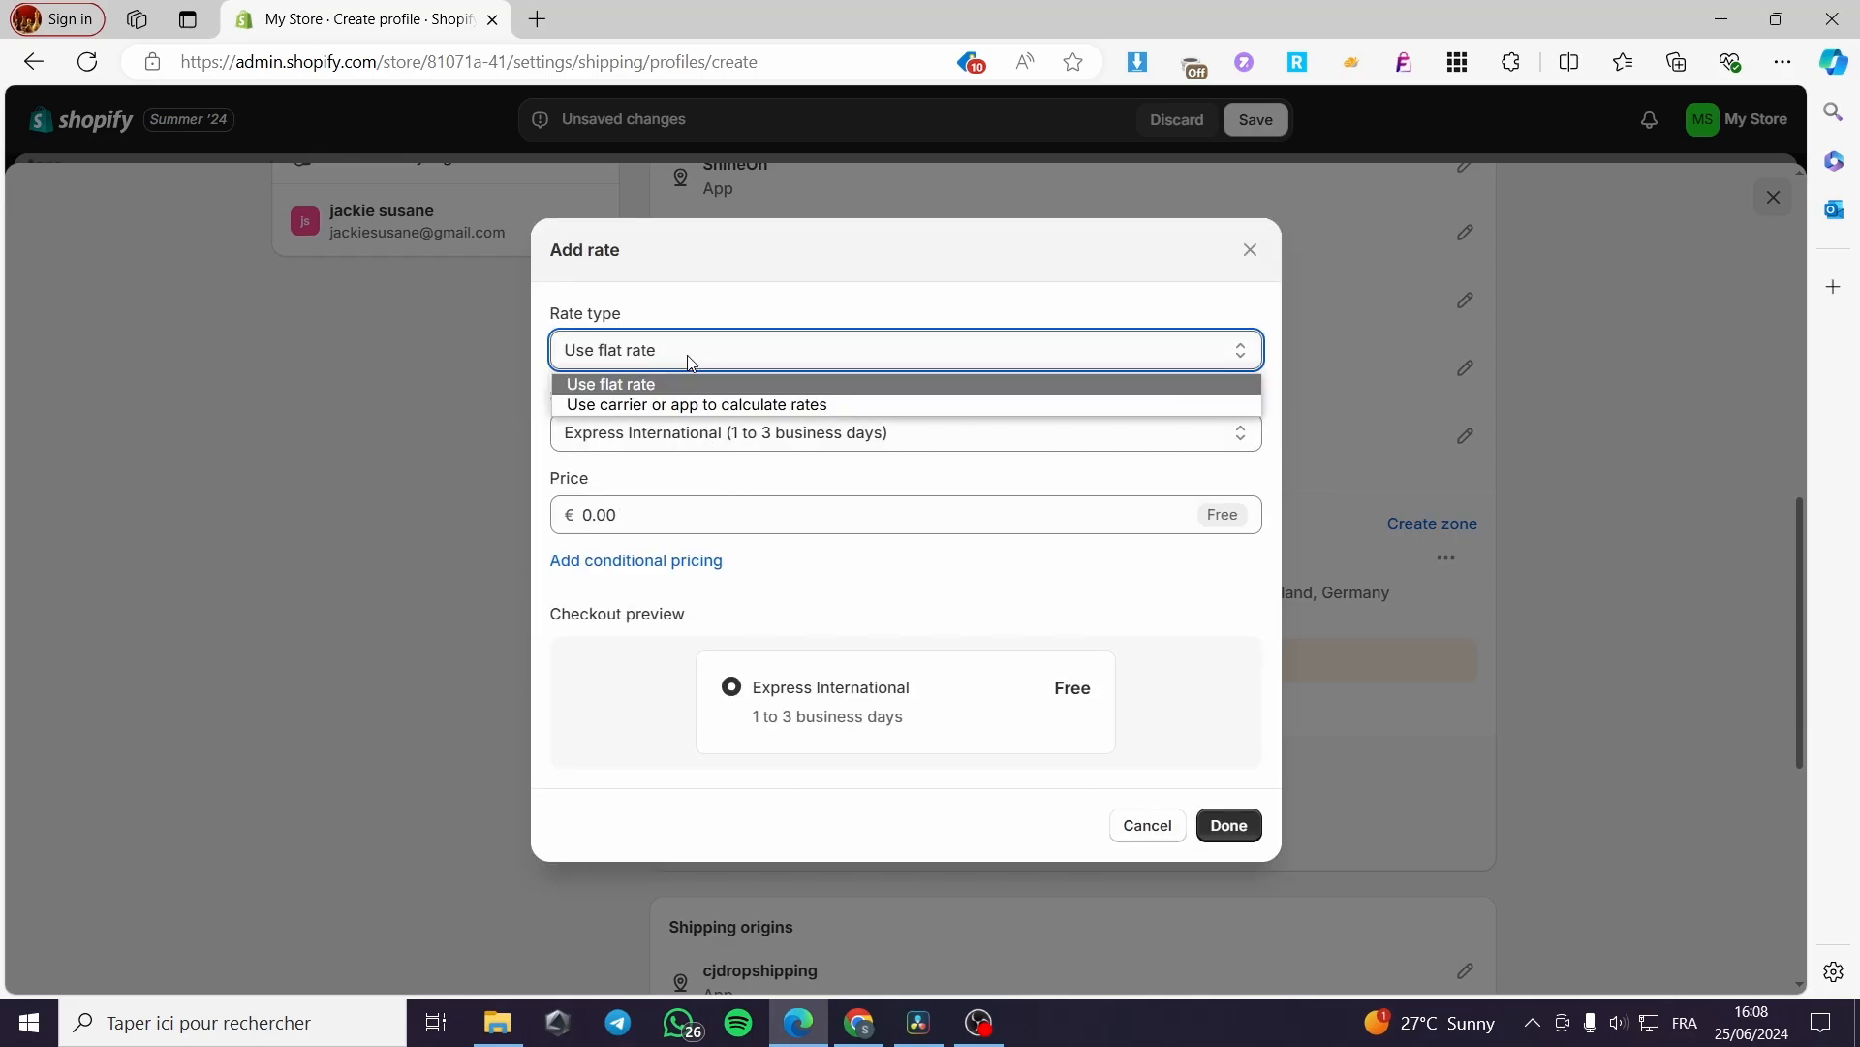
{"action": "left_click", "coordinate": [626, 386]}
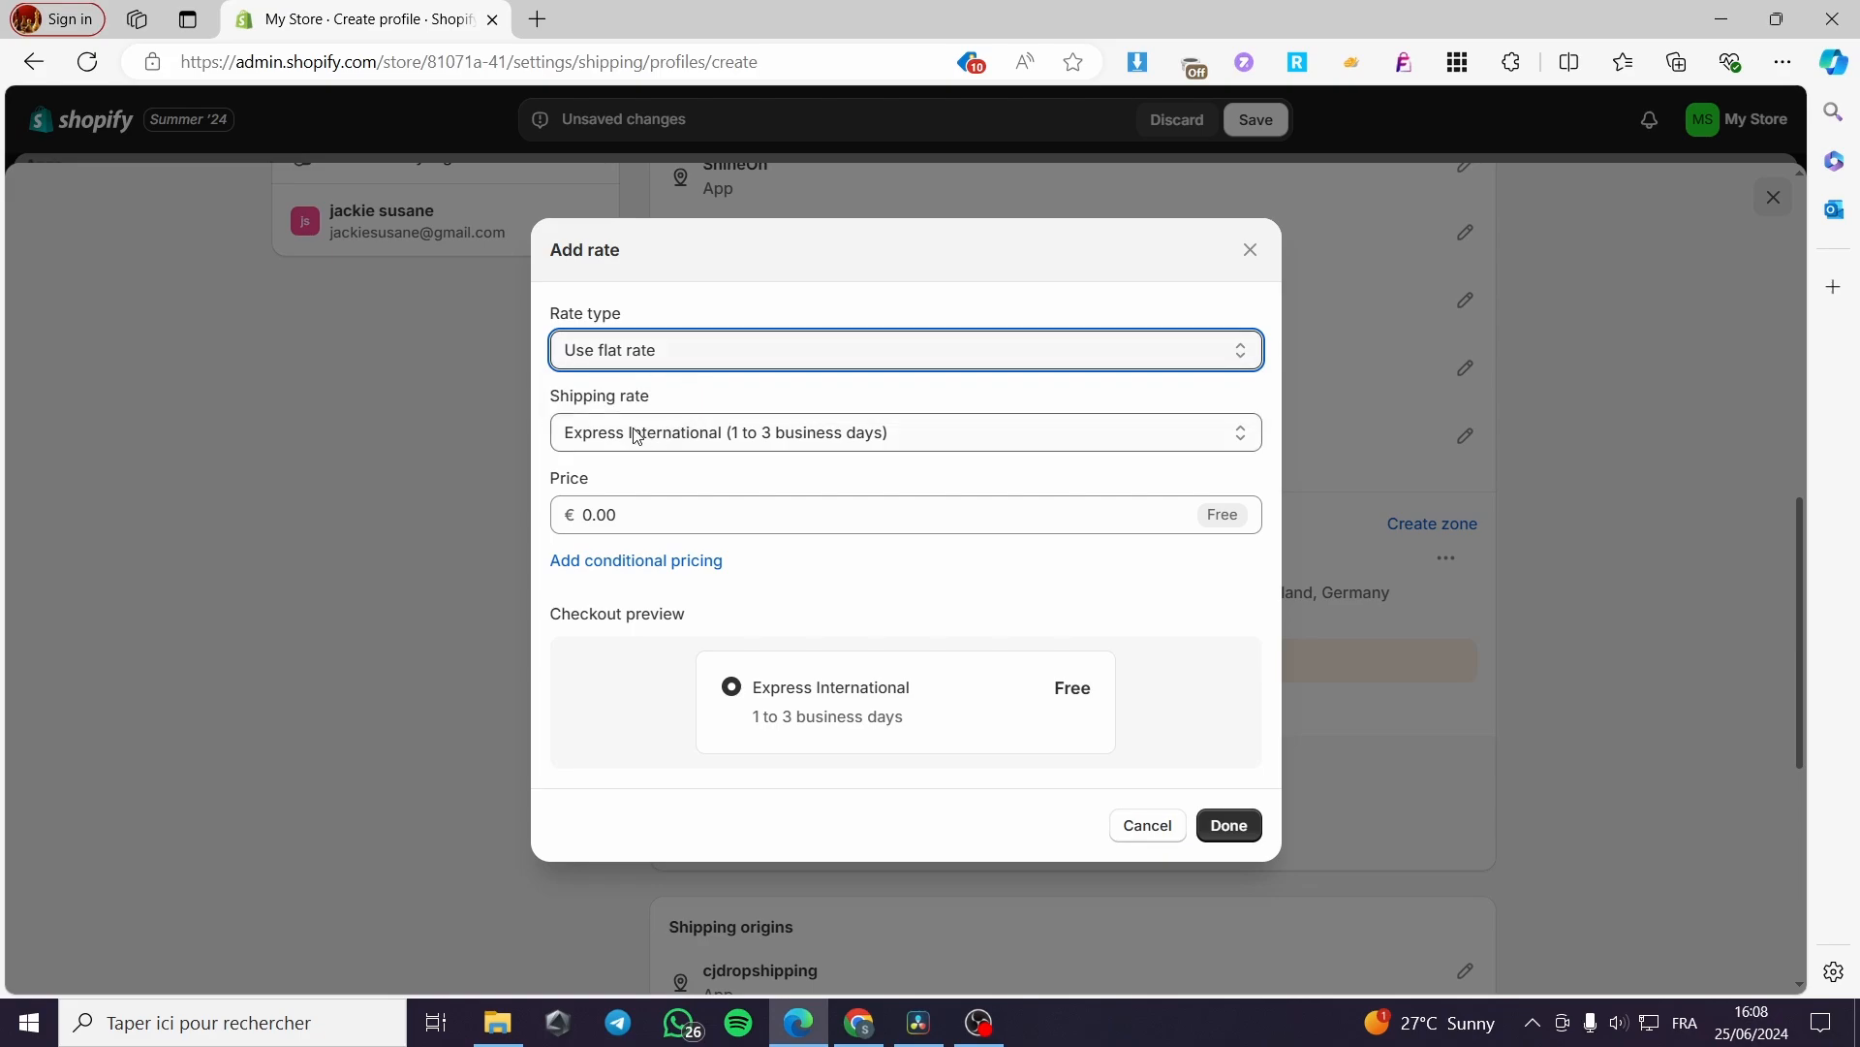
{"action": "left_click", "coordinate": [734, 430]}
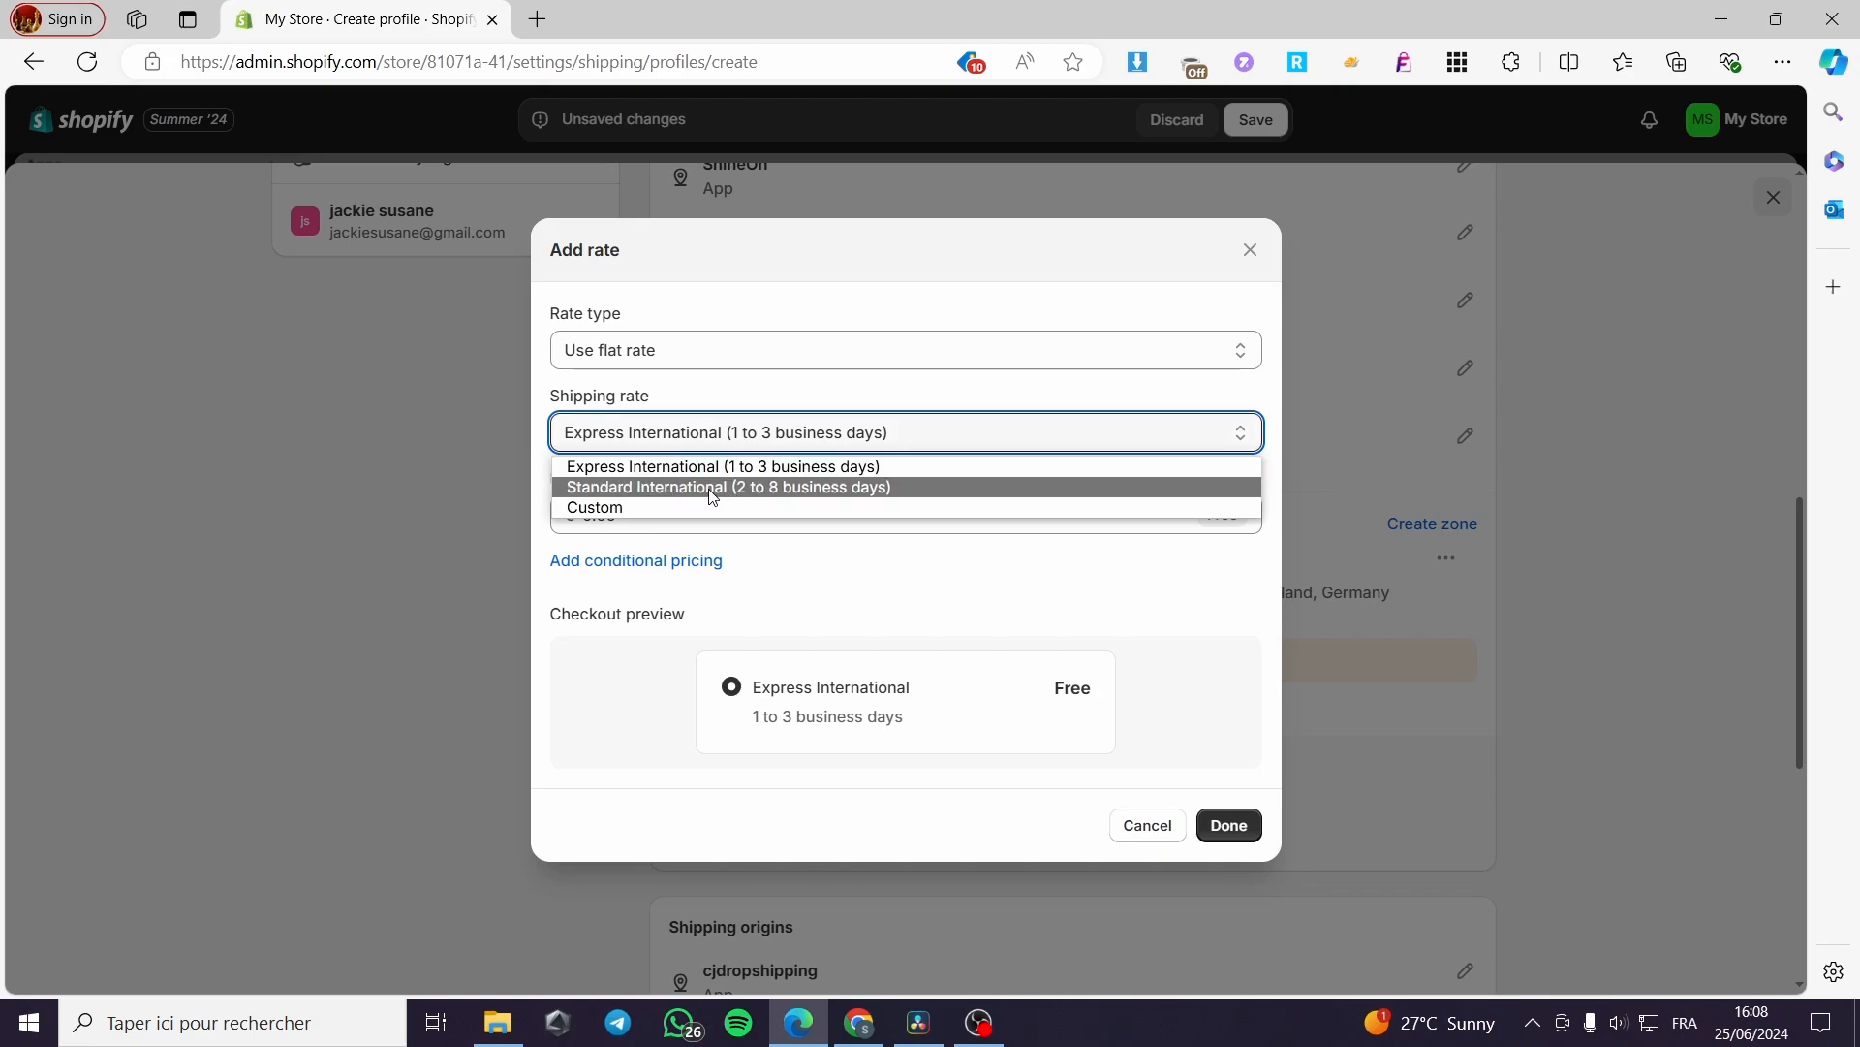
{"action": "left_click", "coordinate": [613, 508]}
{"action": "left_click", "coordinate": [850, 364]}
{"action": "left_click", "coordinate": [852, 398]}
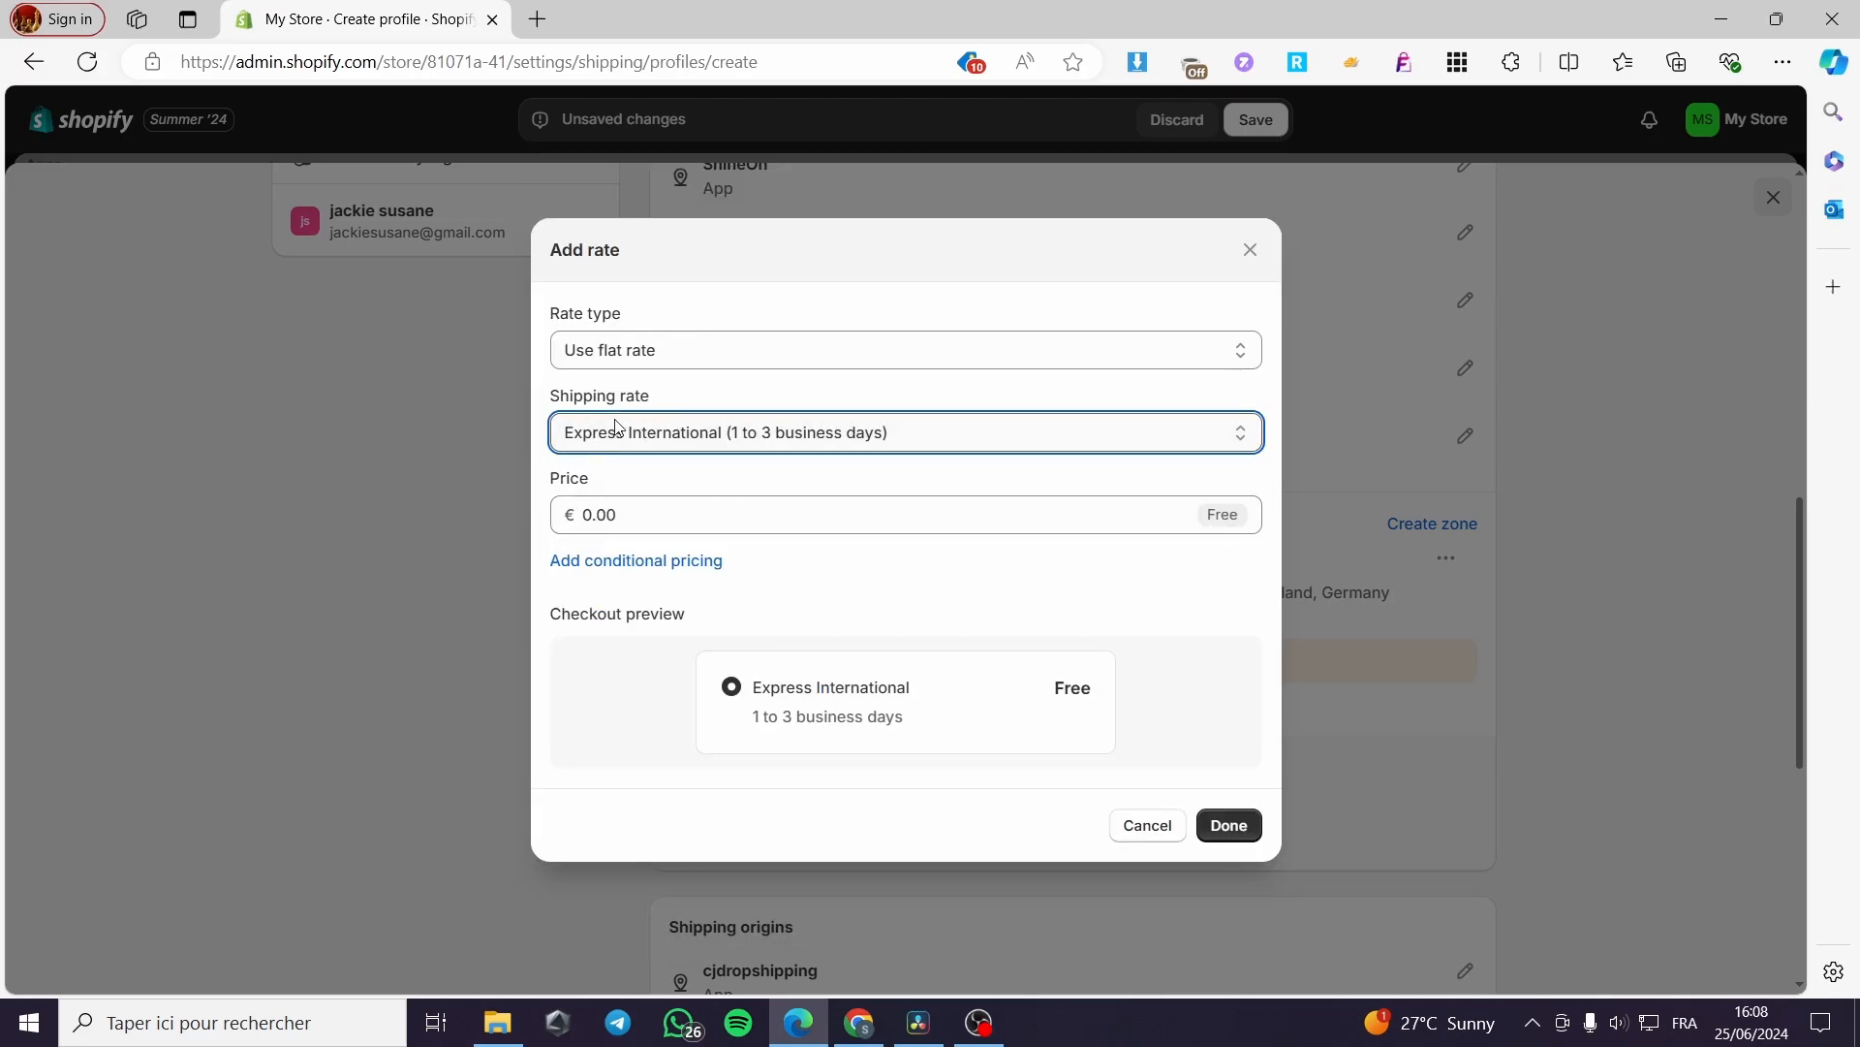
{"action": "left_click", "coordinate": [684, 510]}
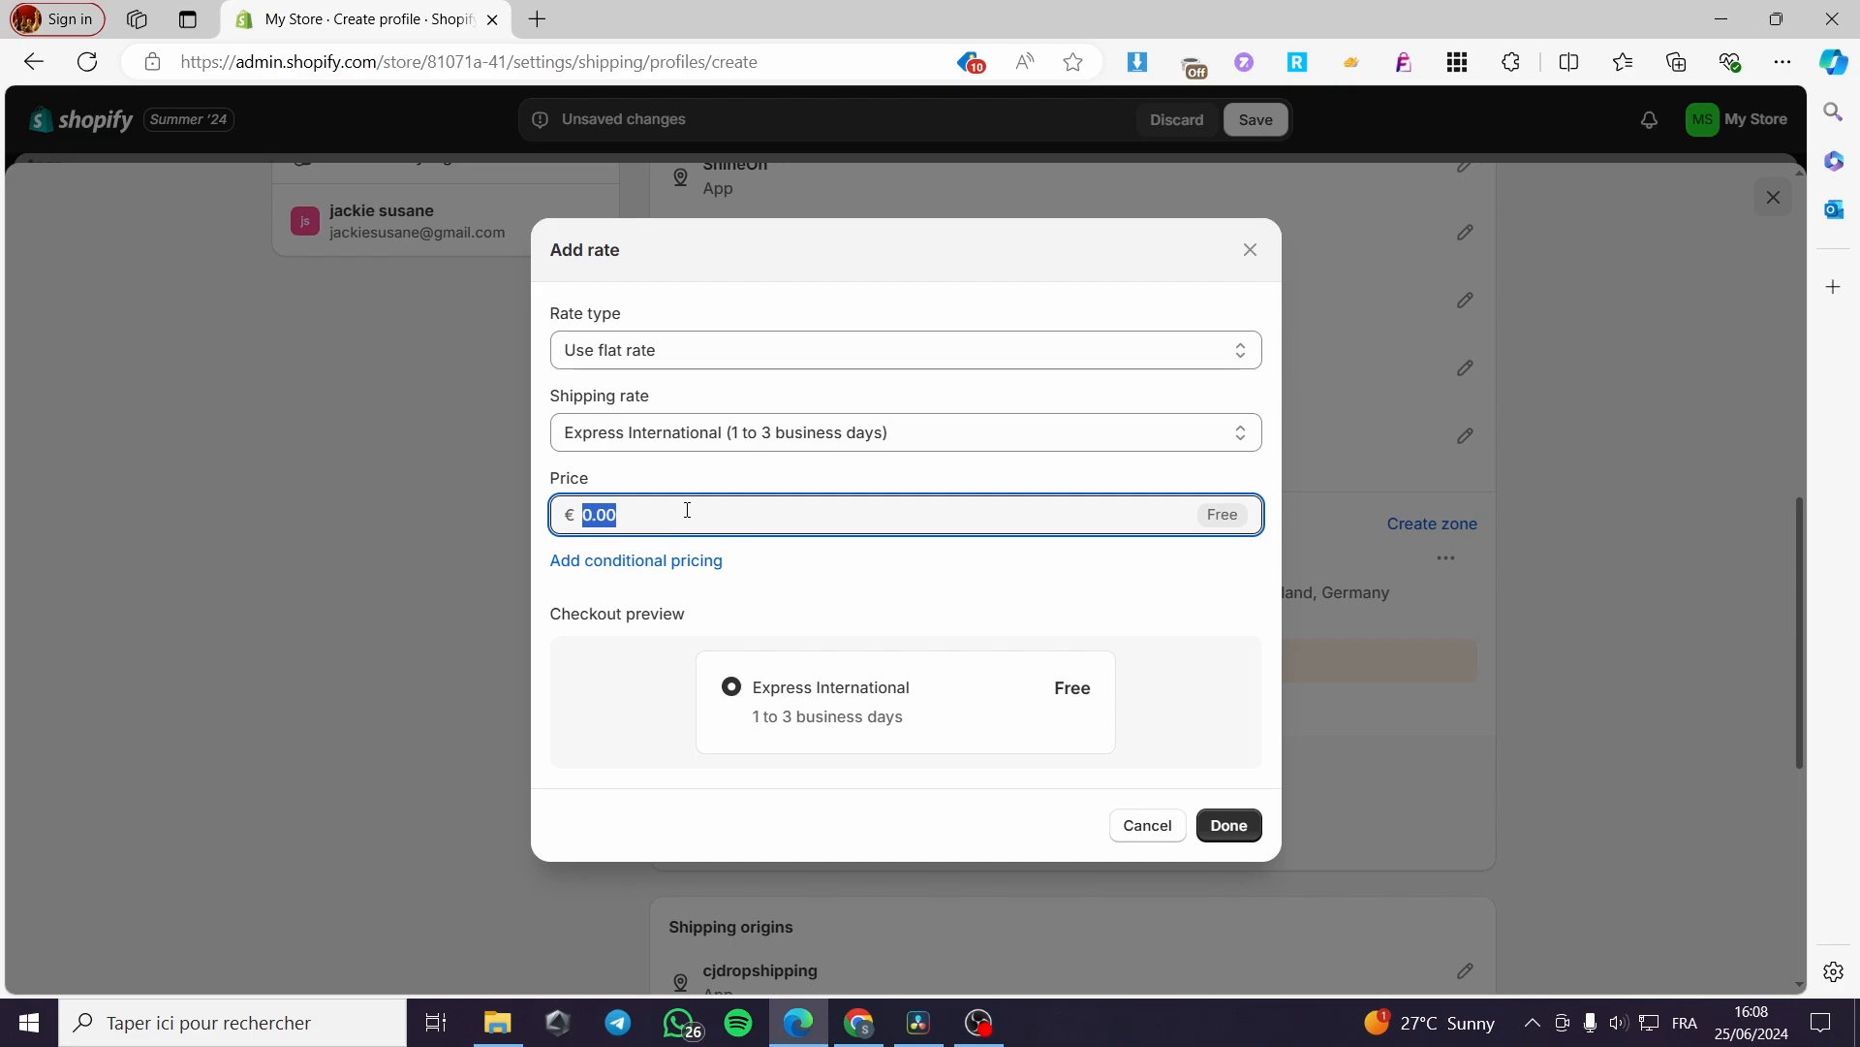
{"action": "type", "text": "25"}
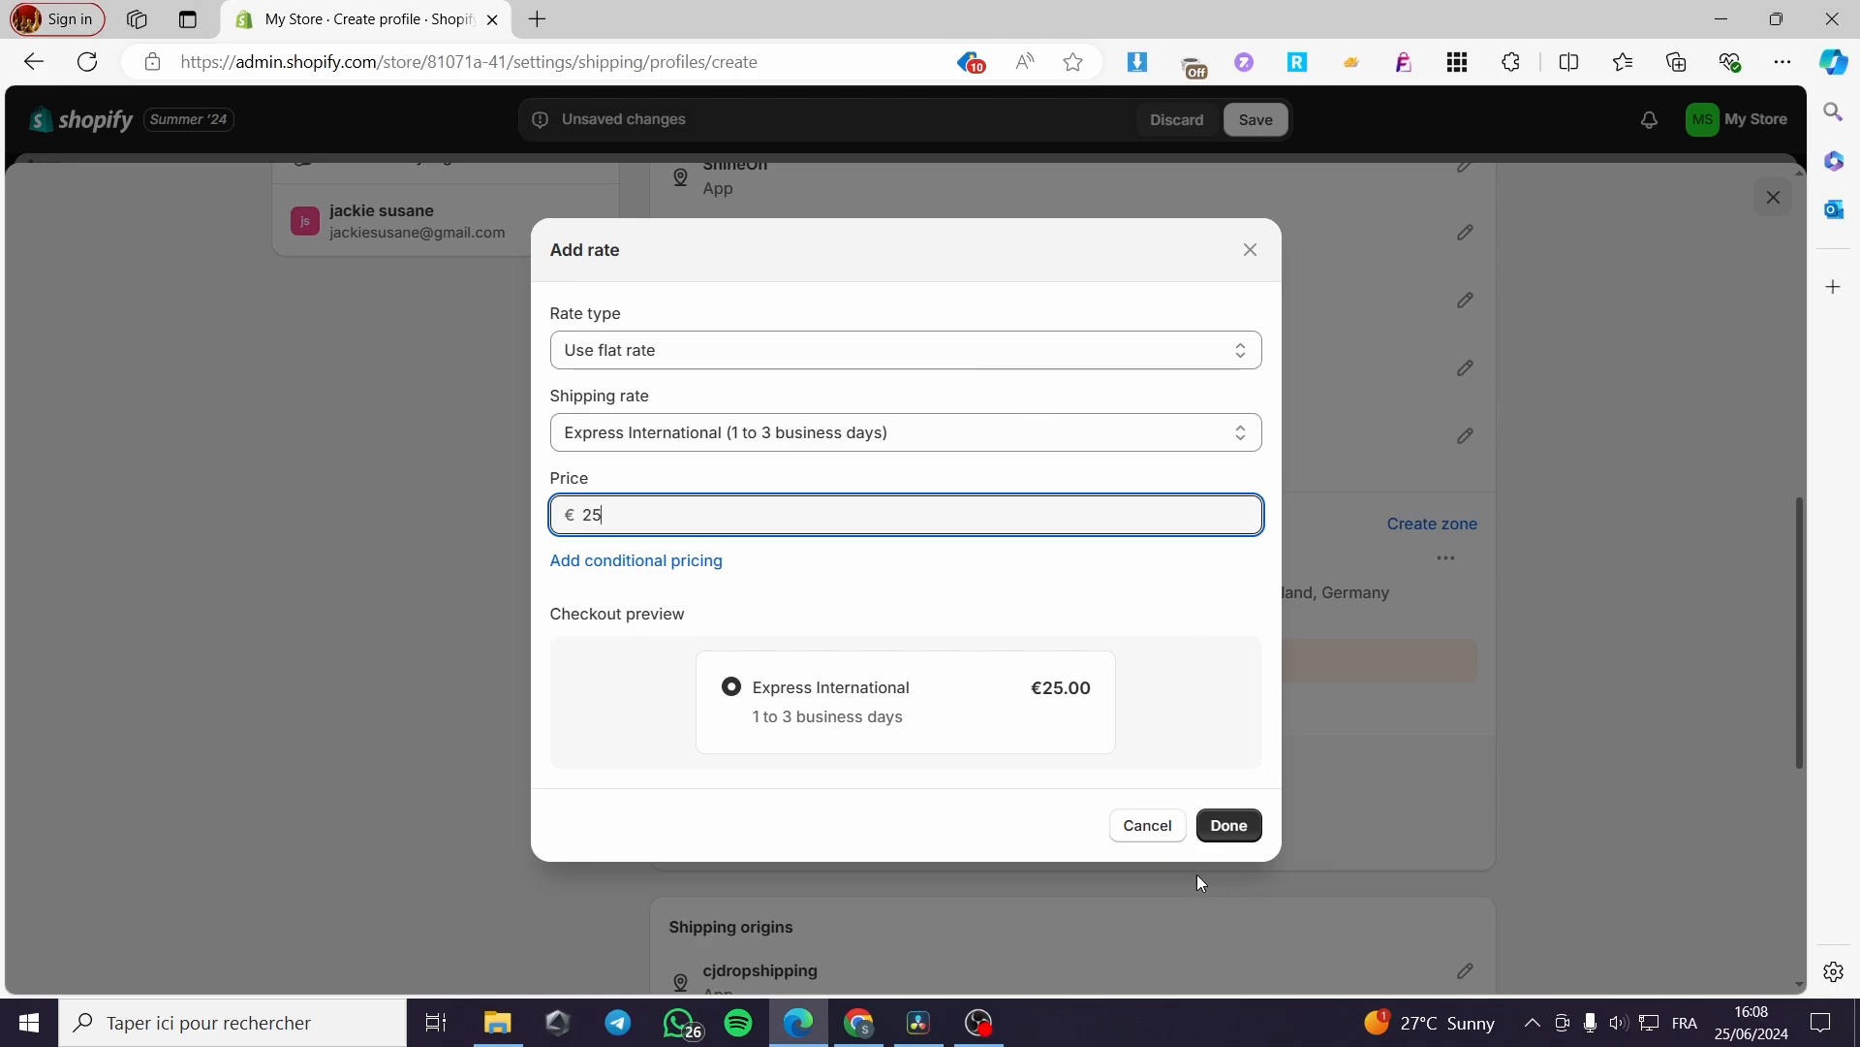
Step: Switch the new rate to carrier or app calculation and cancel adding it
{"action": "left_click", "coordinate": [815, 354]}
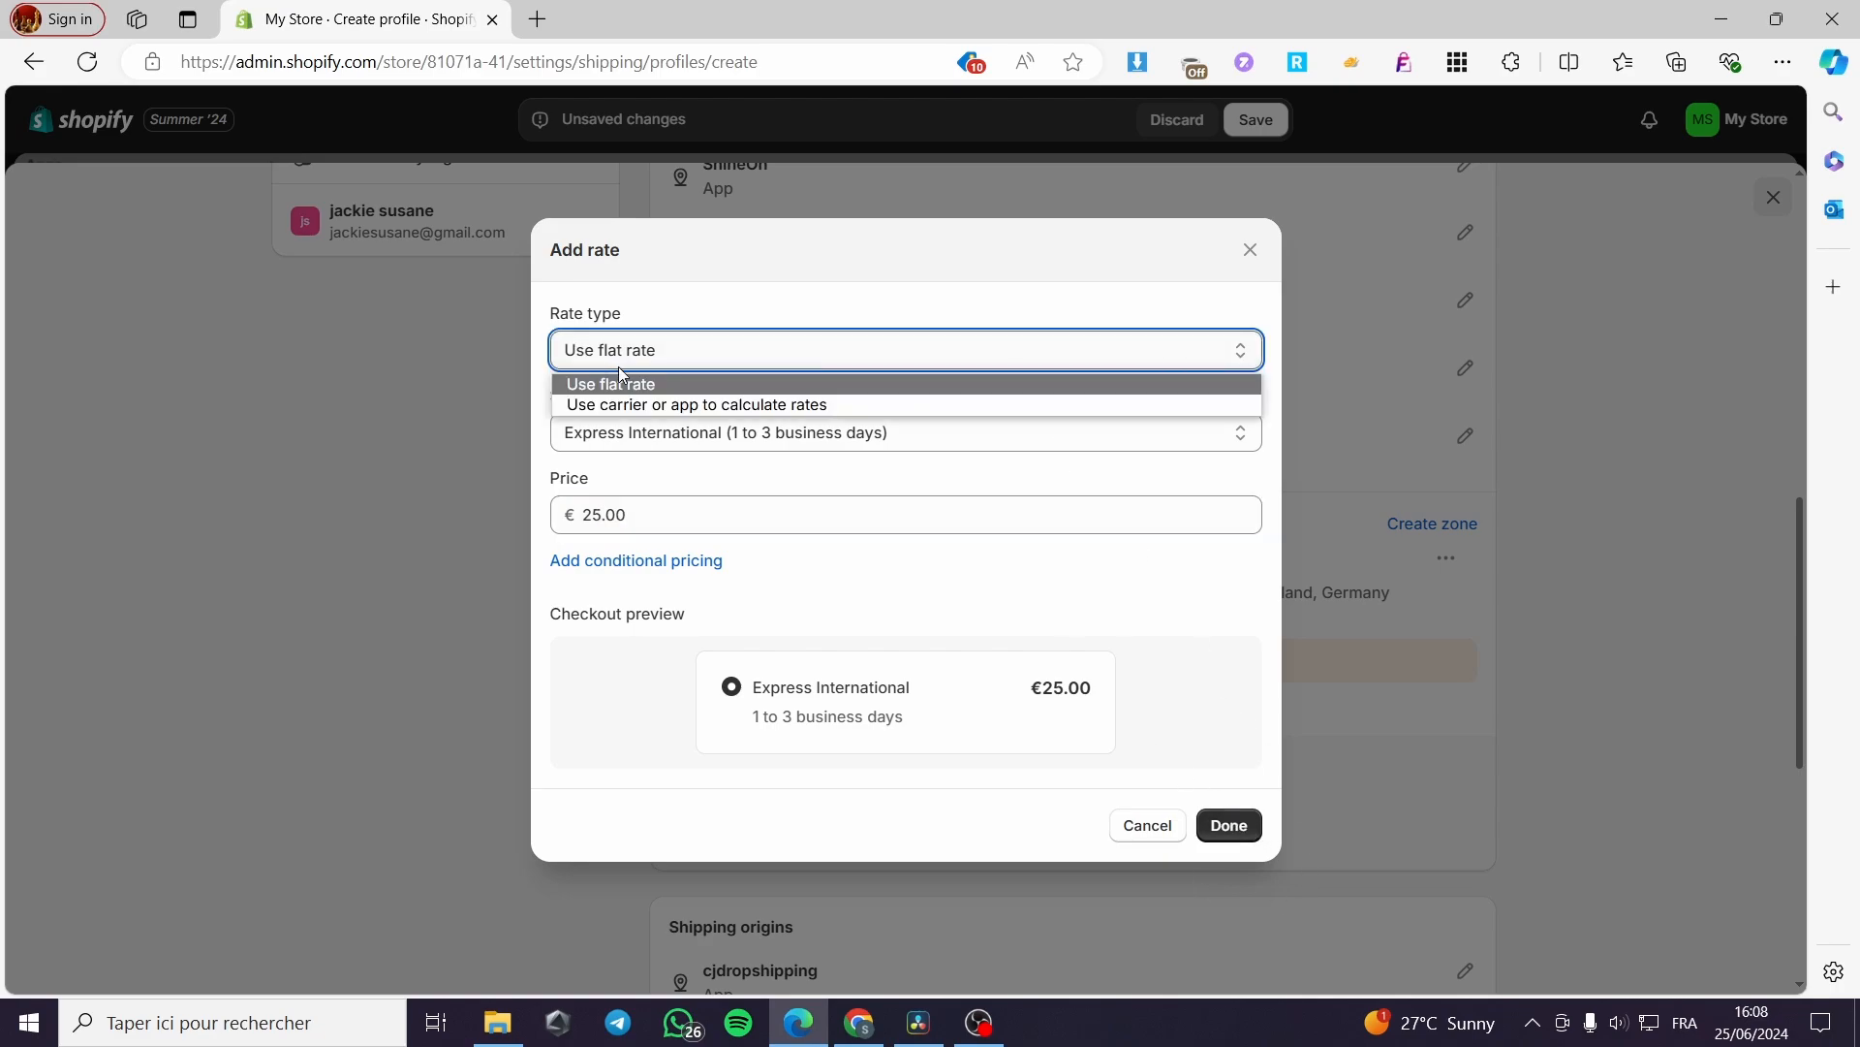
{"action": "left_click", "coordinate": [698, 404]}
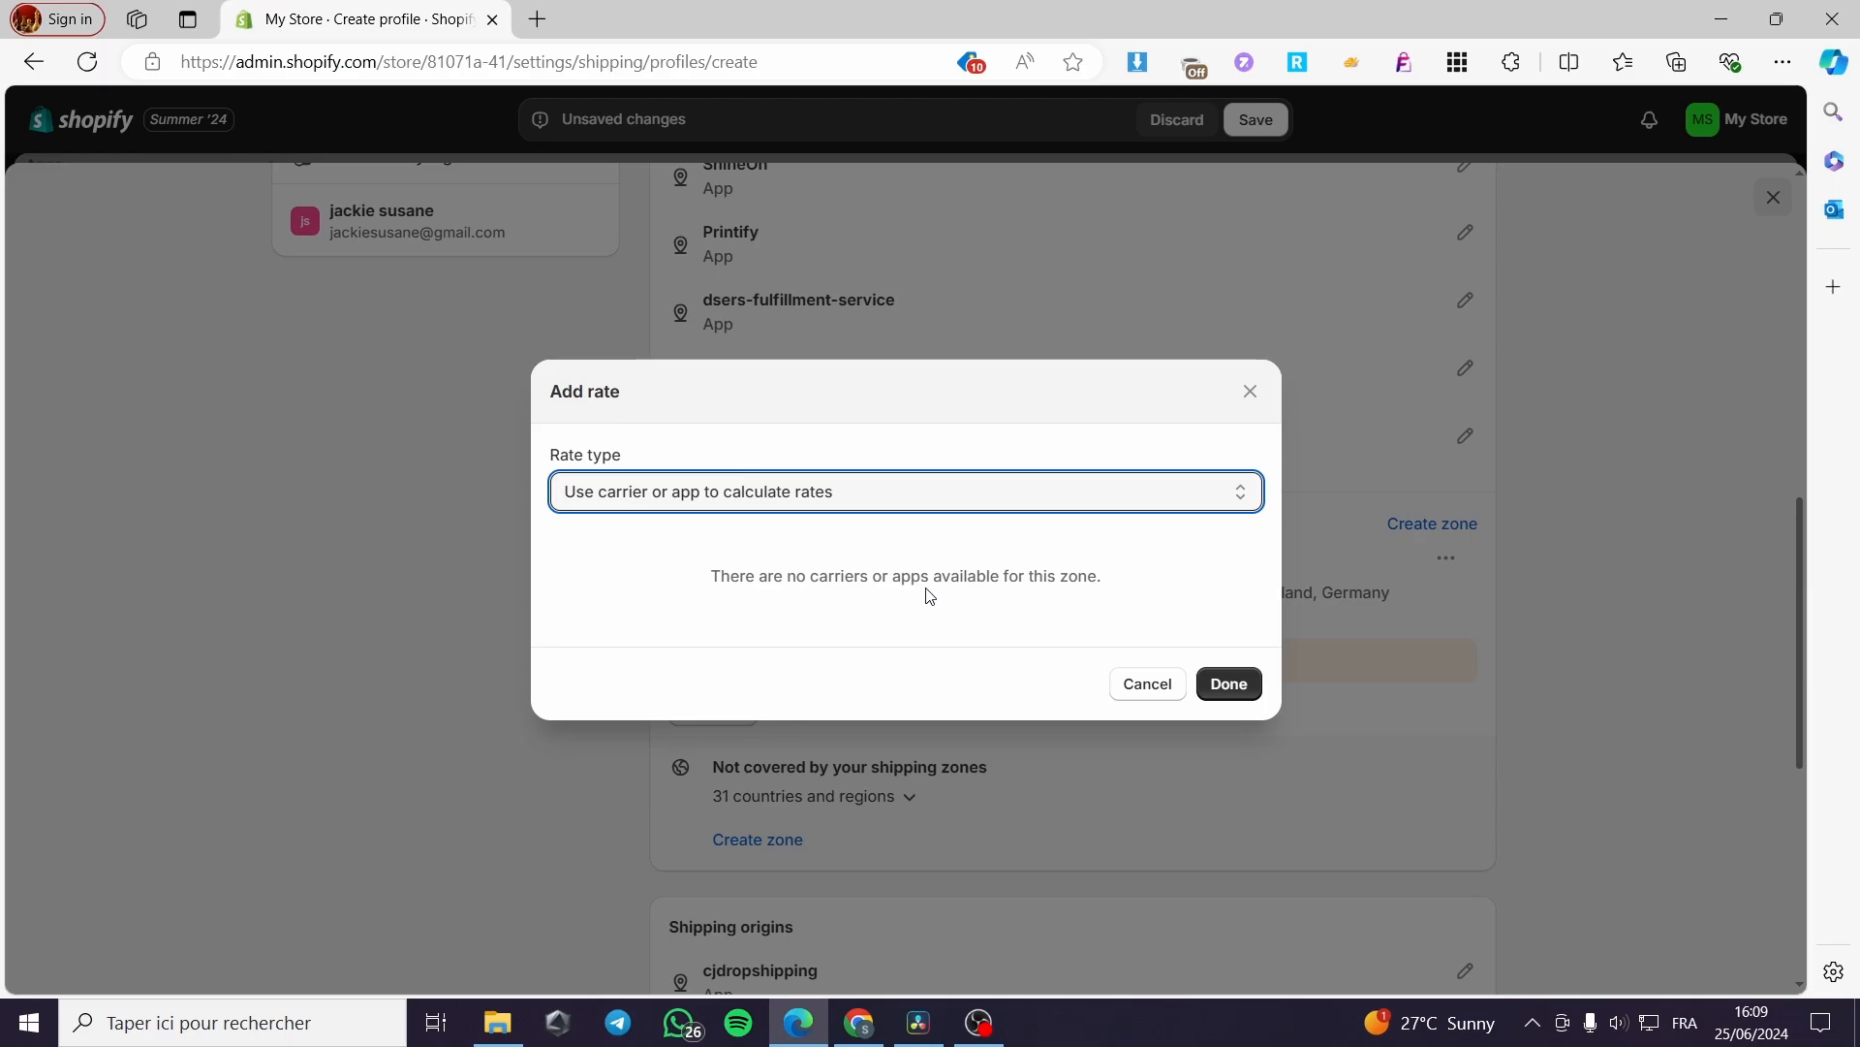
{"action": "left_click", "coordinate": [1147, 684]}
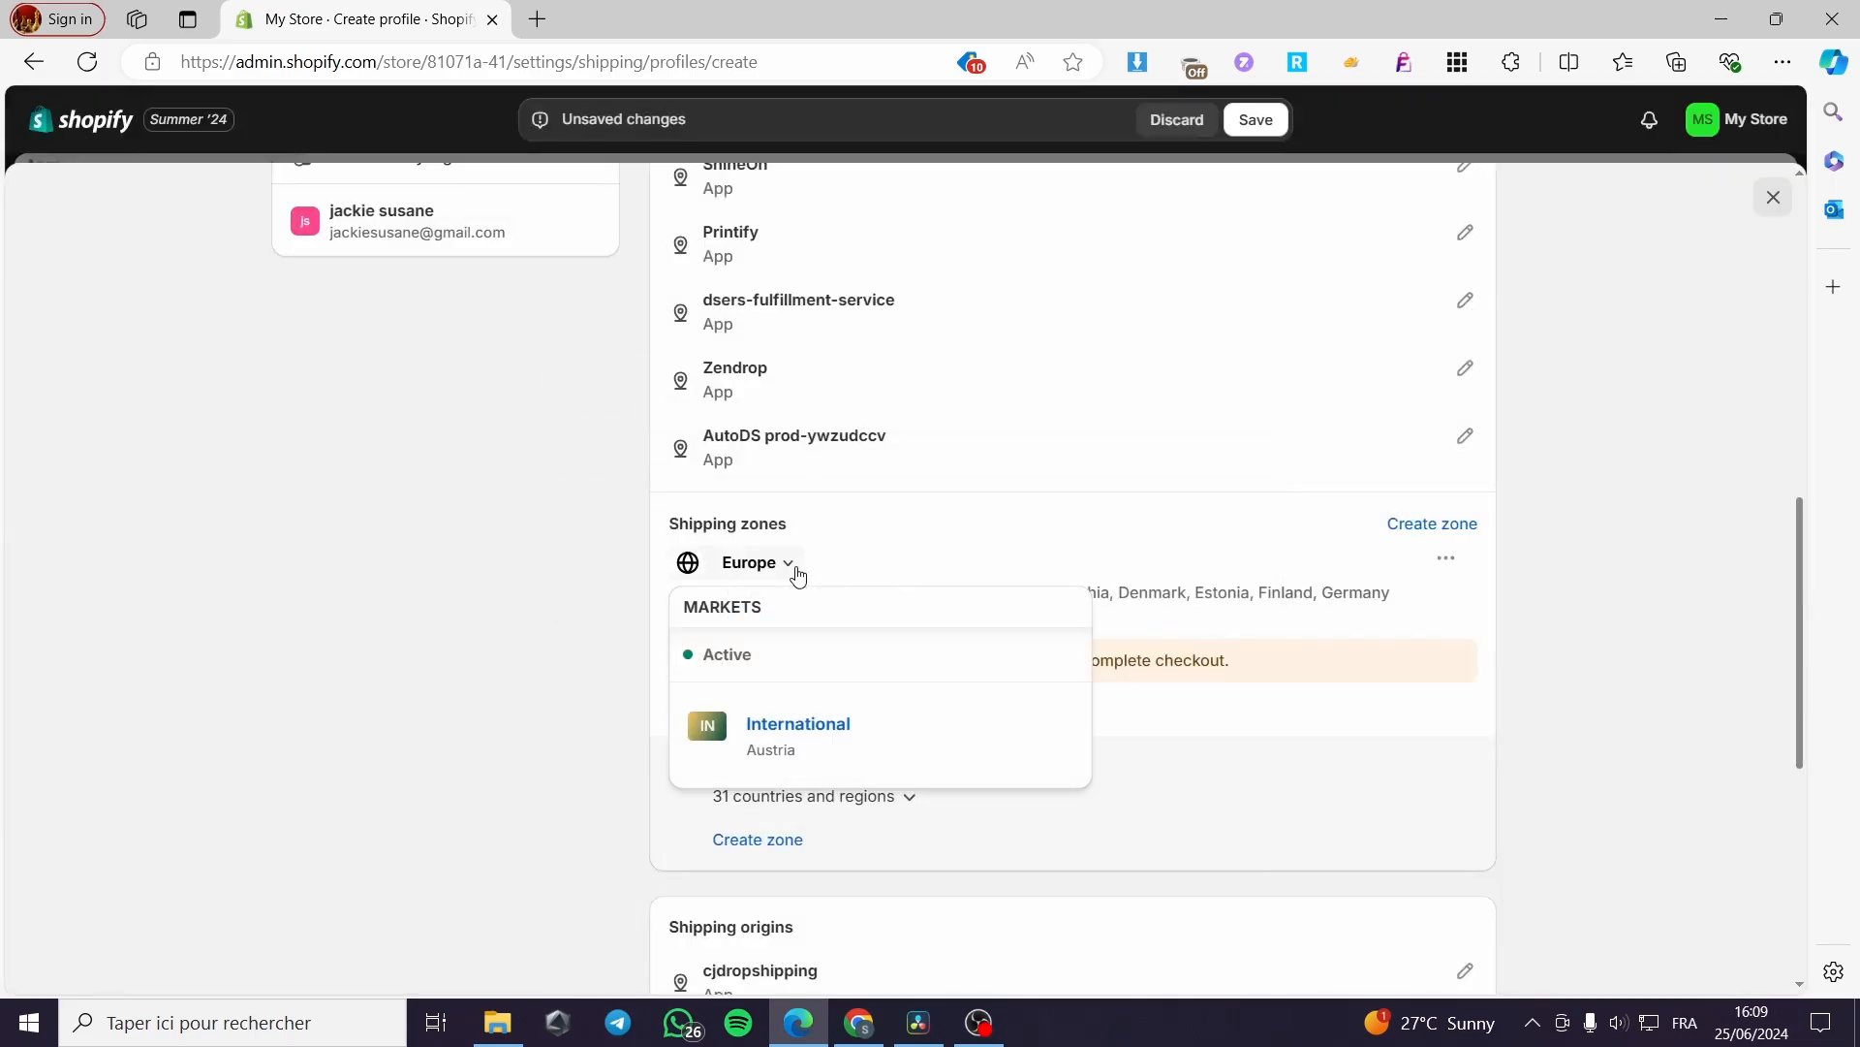
Step: Edit the Europe zone to include every country in the International market
{"action": "left_click", "coordinate": [1447, 564]}
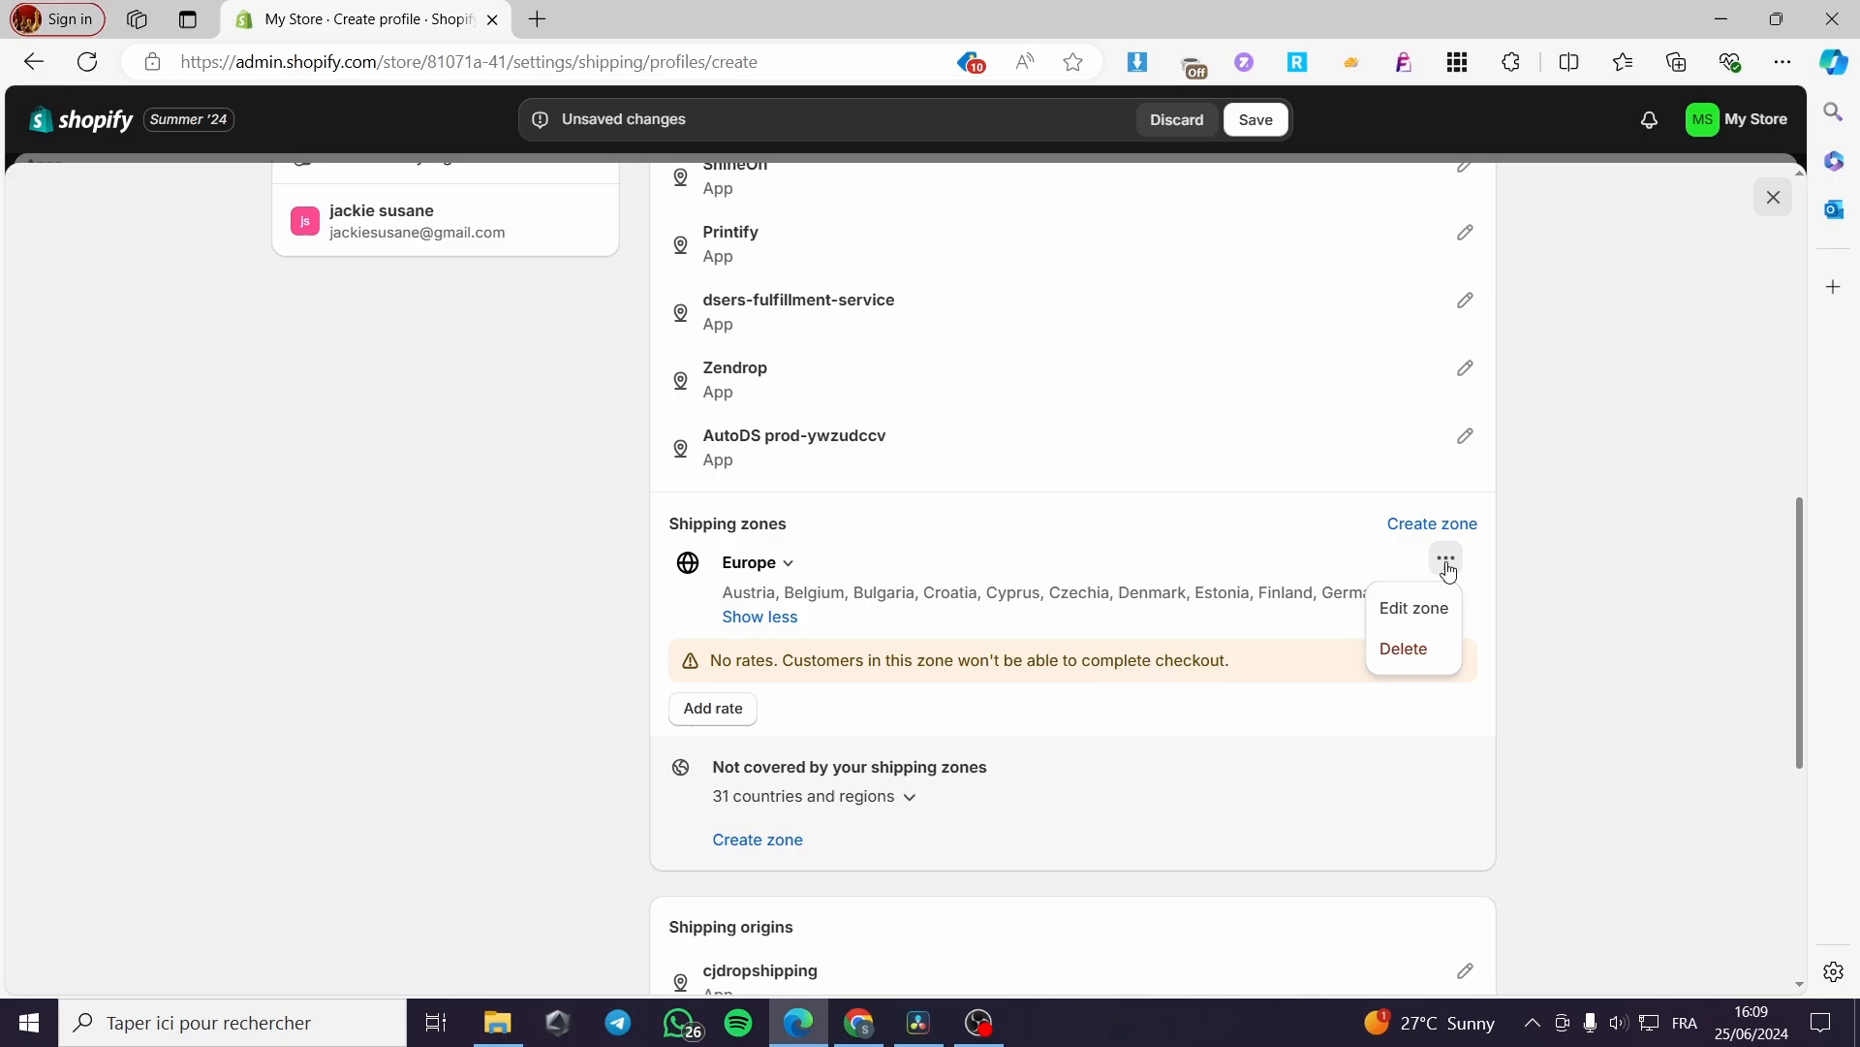
{"action": "left_click", "coordinate": [1432, 609]}
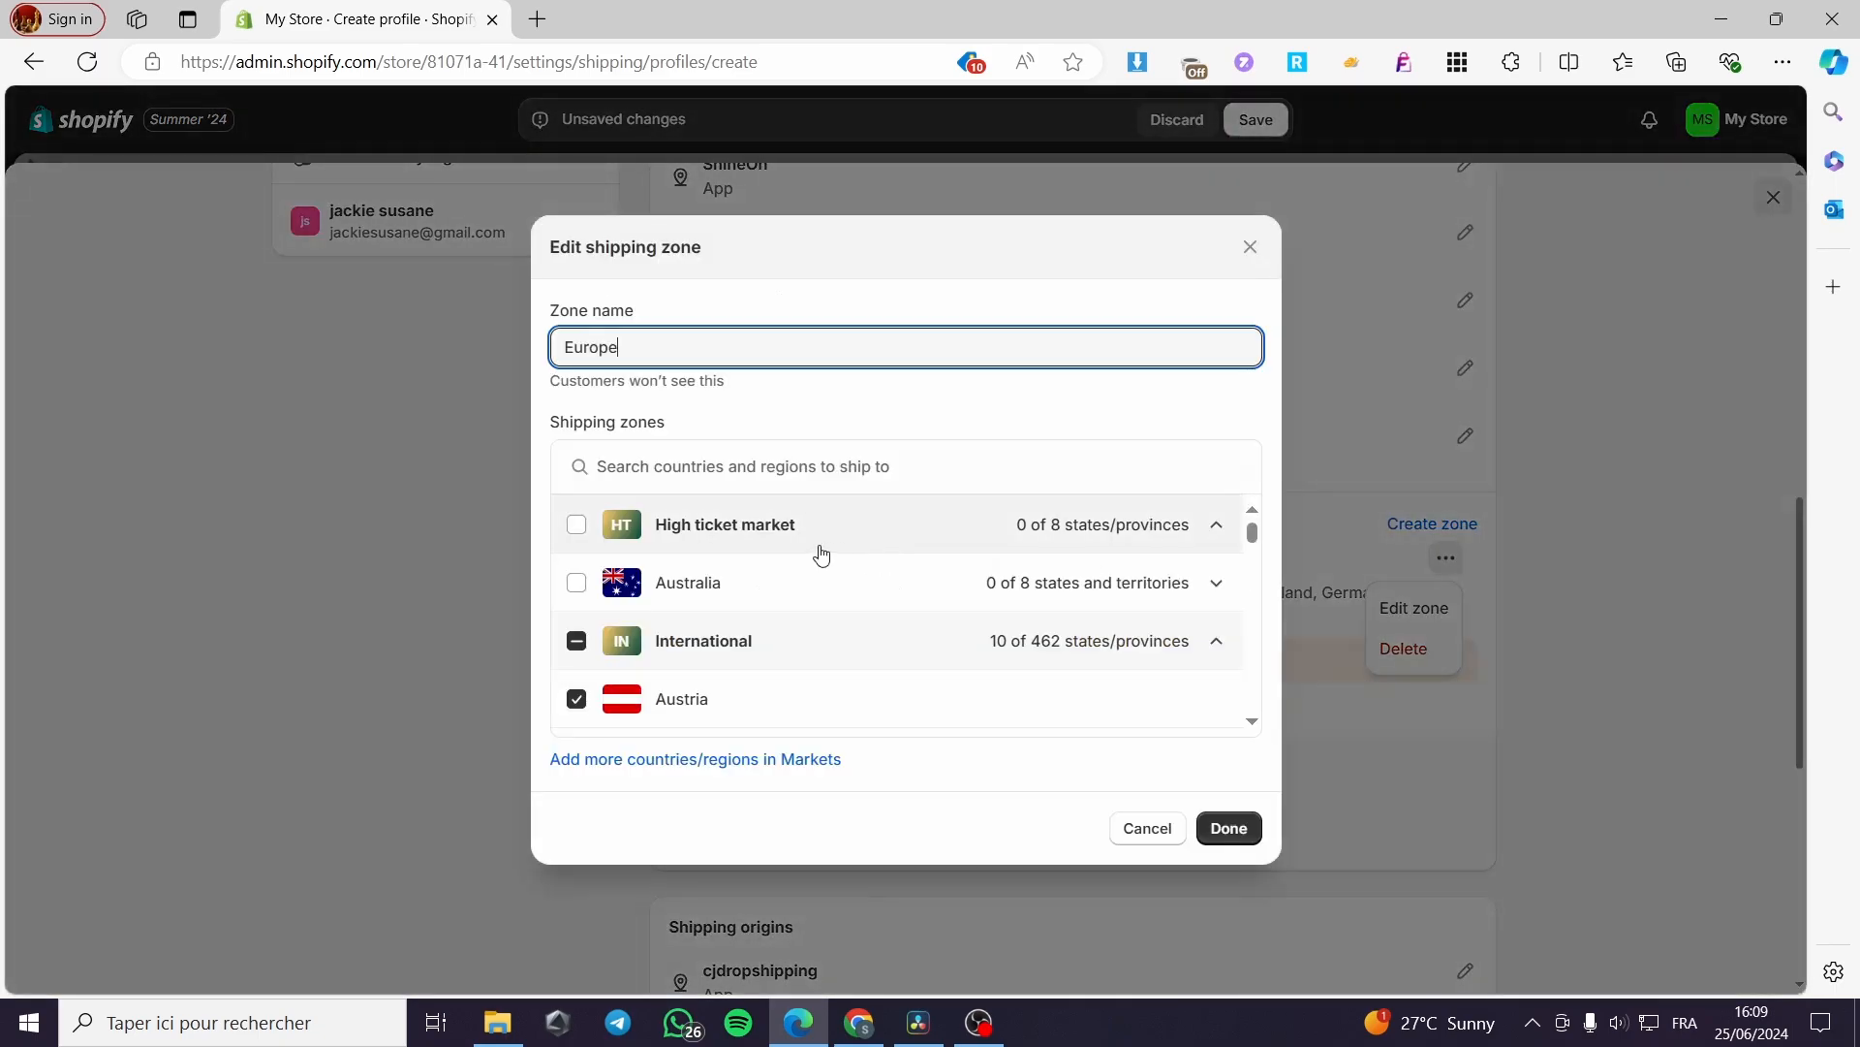
{"action": "left_click", "coordinate": [577, 640]}
{"action": "left_click", "coordinate": [576, 640]}
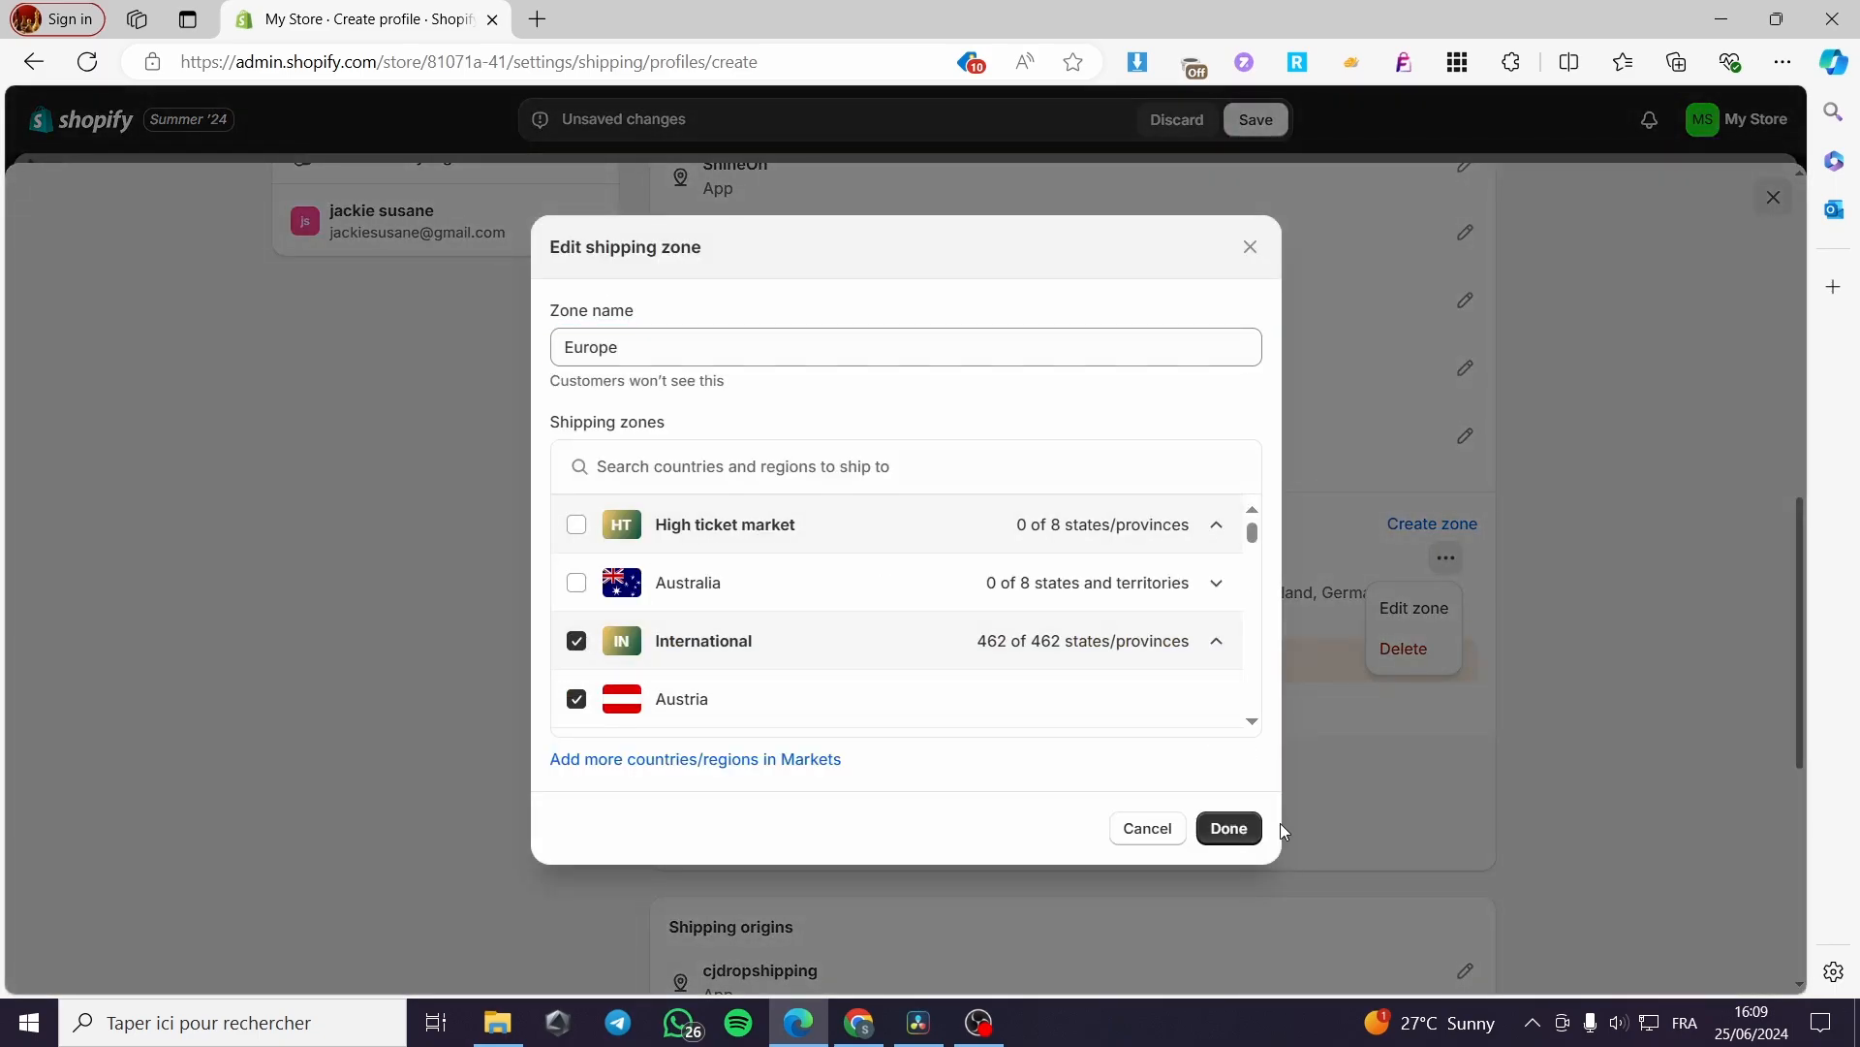
{"action": "left_click", "coordinate": [1229, 827]}
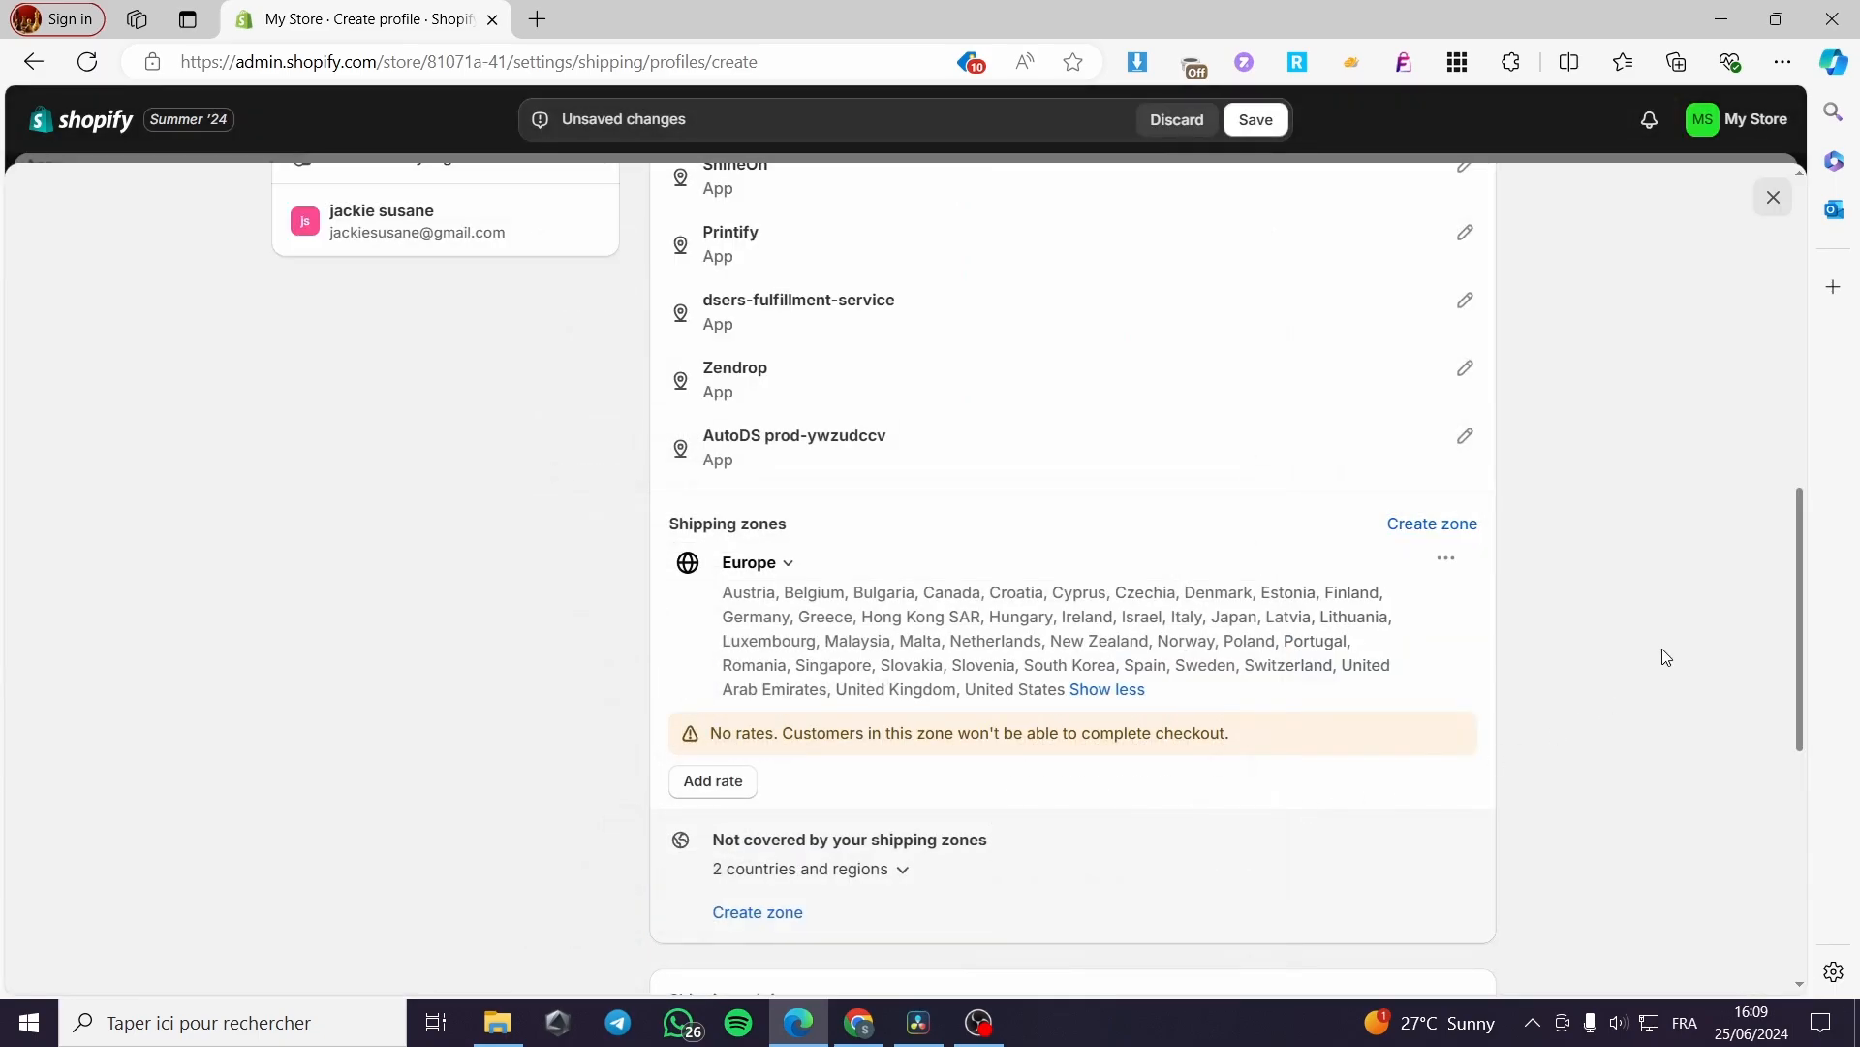
Step: Try to add a carrier- or app-calculated rate to the expanded Europe zone, leaving without adding it
{"action": "left_click", "coordinate": [733, 781]}
{"action": "left_click", "coordinate": [817, 284]}
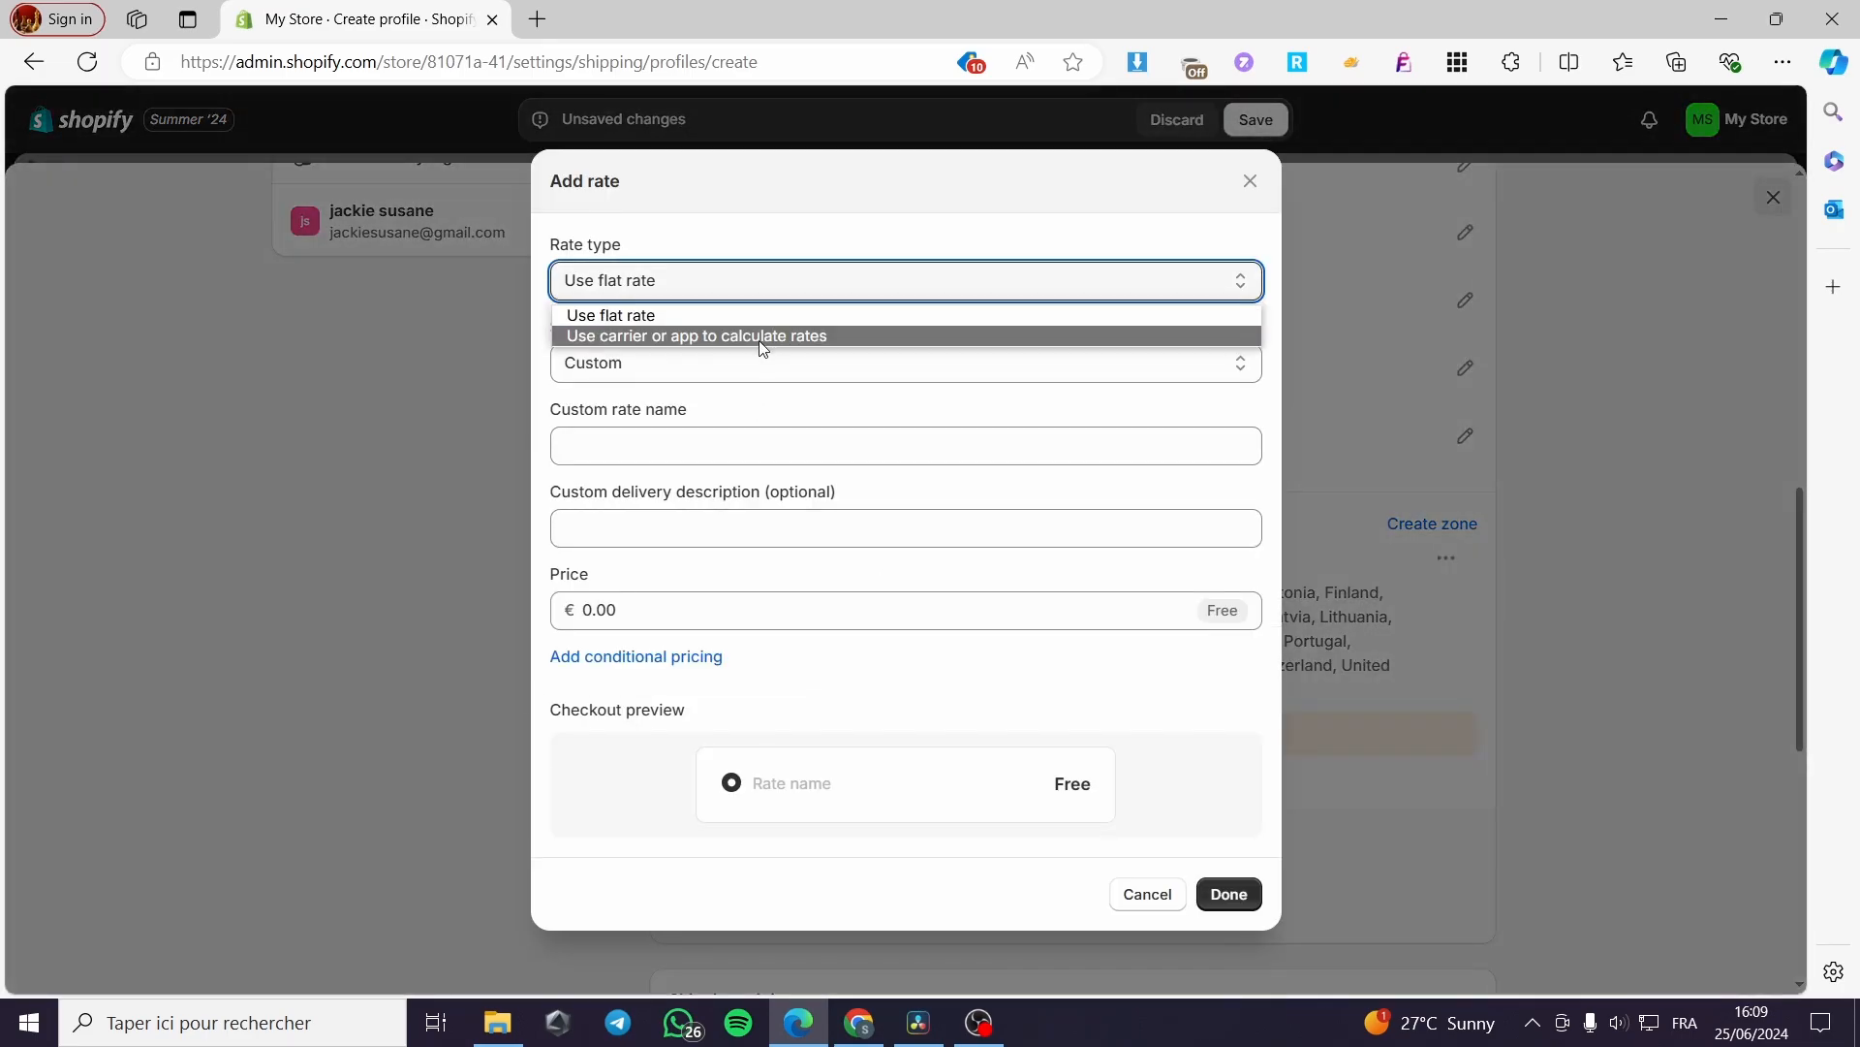
{"action": "left_click", "coordinate": [743, 336]}
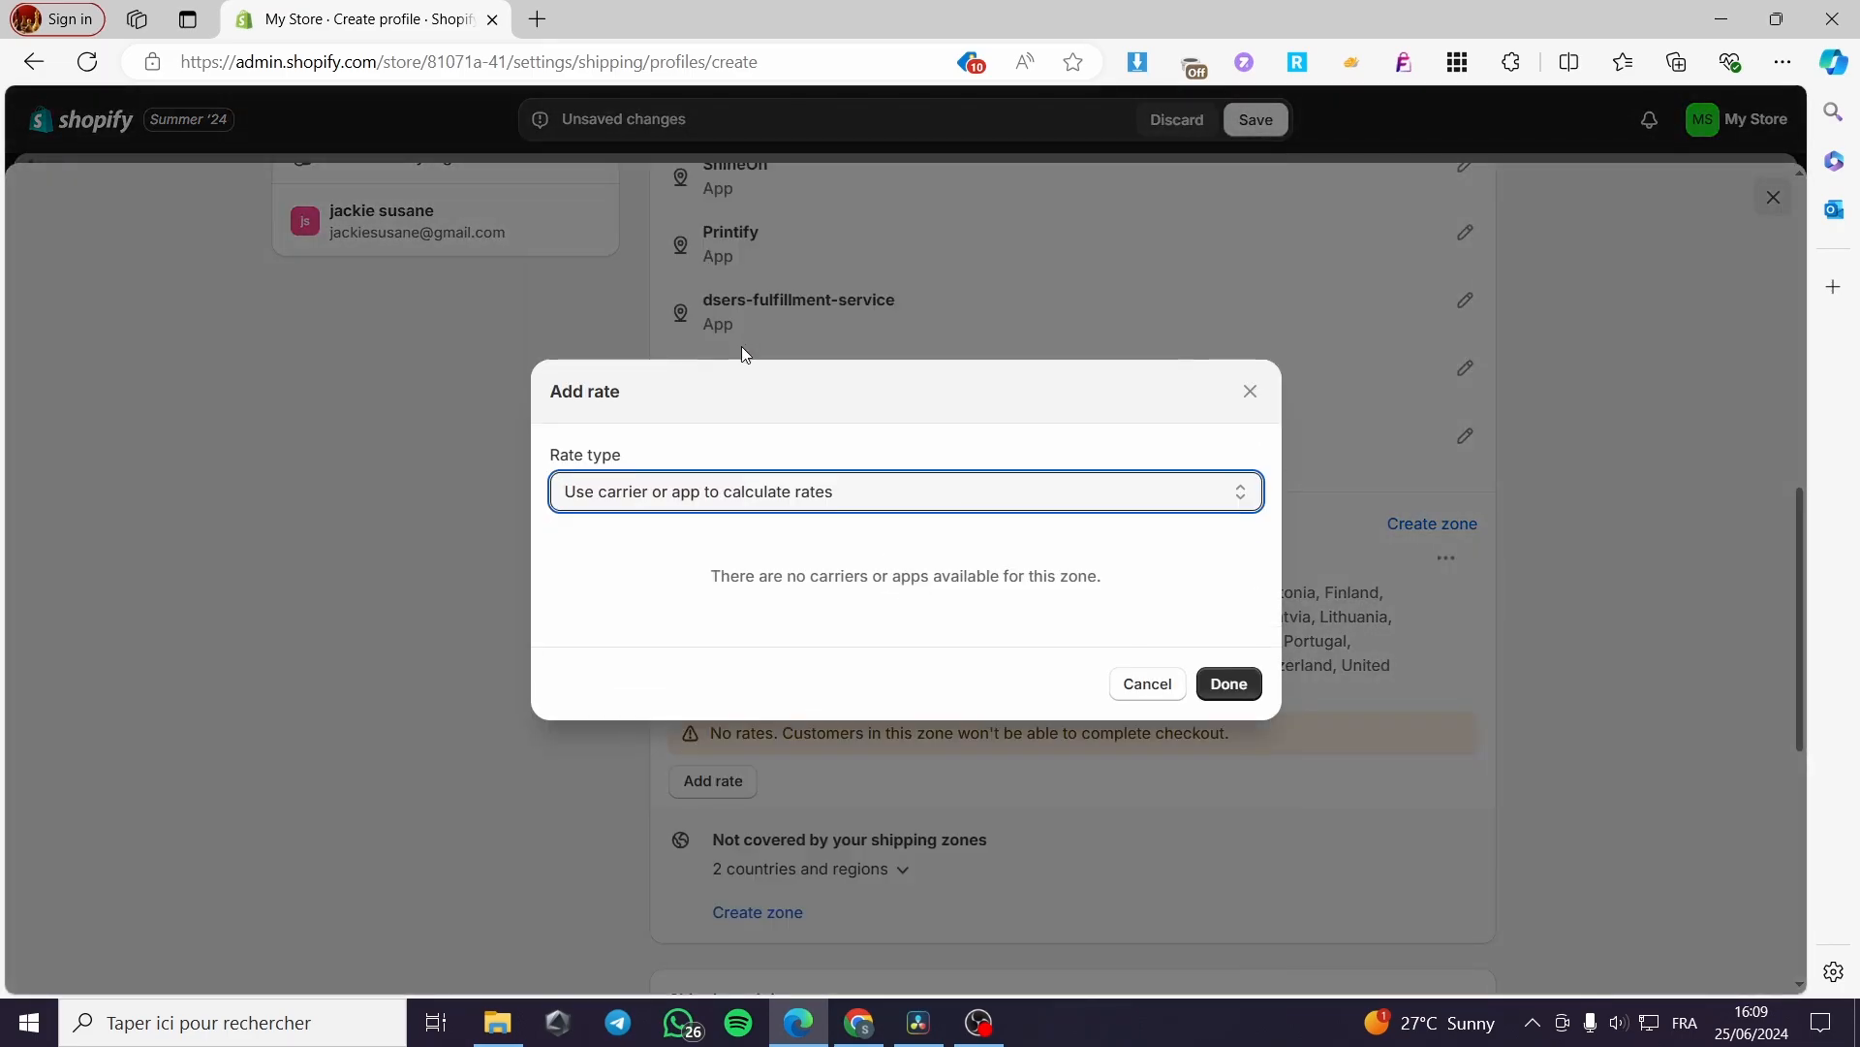
{"action": "left_click", "coordinate": [1160, 690]}
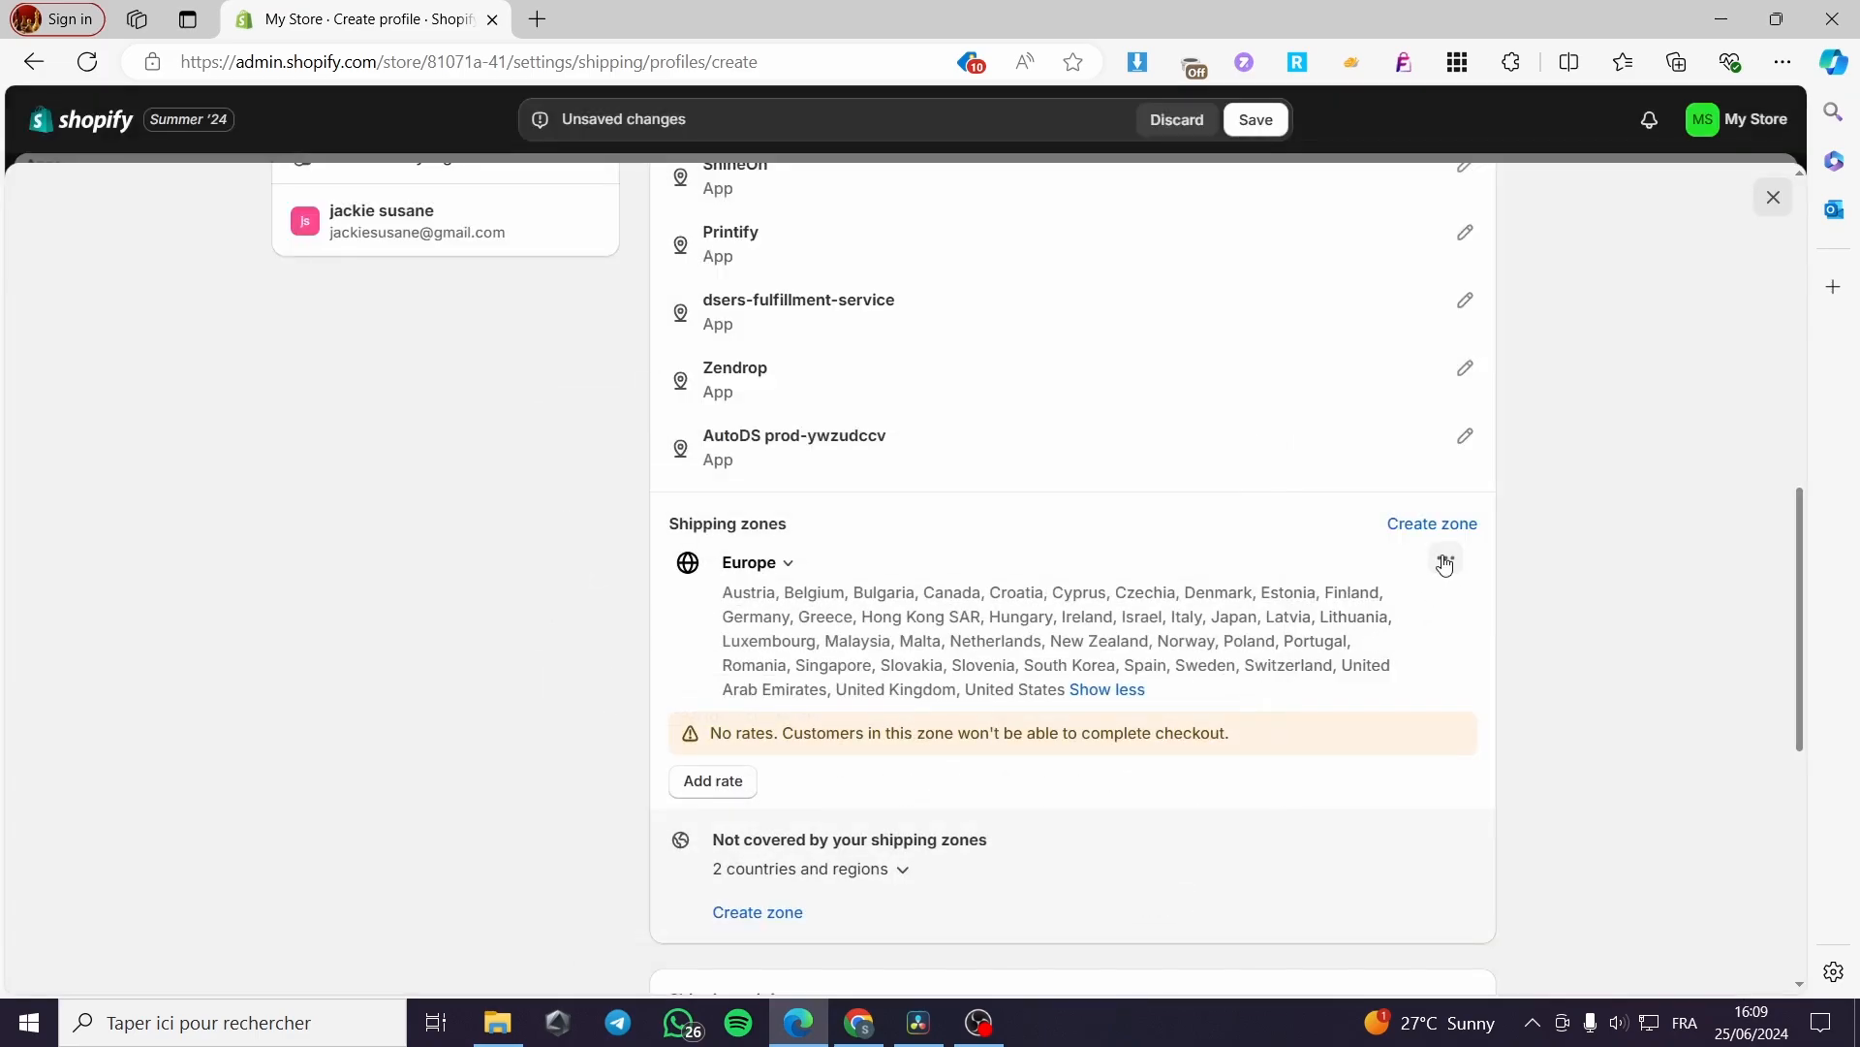
Step: Add a custom flat rate named "standard" priced at €25 to the Europe zone
{"action": "left_click", "coordinate": [722, 785]}
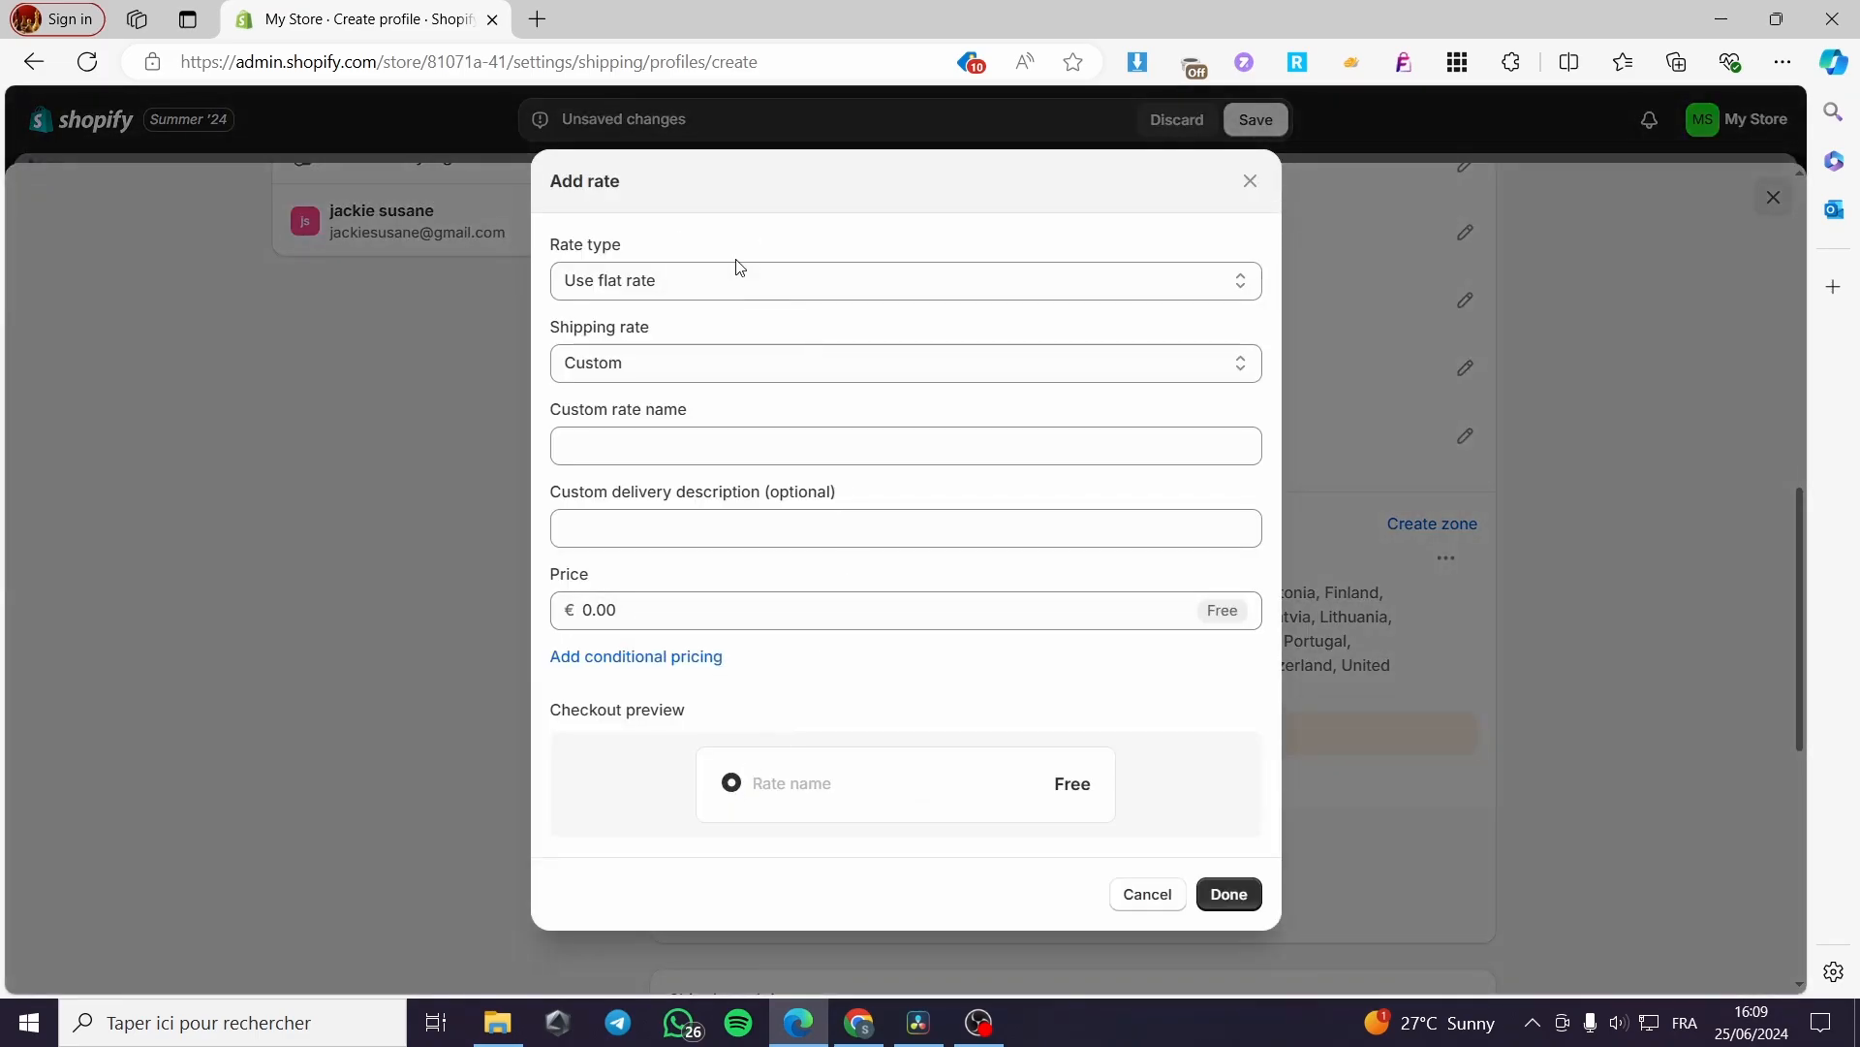
{"action": "left_click", "coordinate": [739, 280]}
{"action": "left_click", "coordinate": [729, 312]}
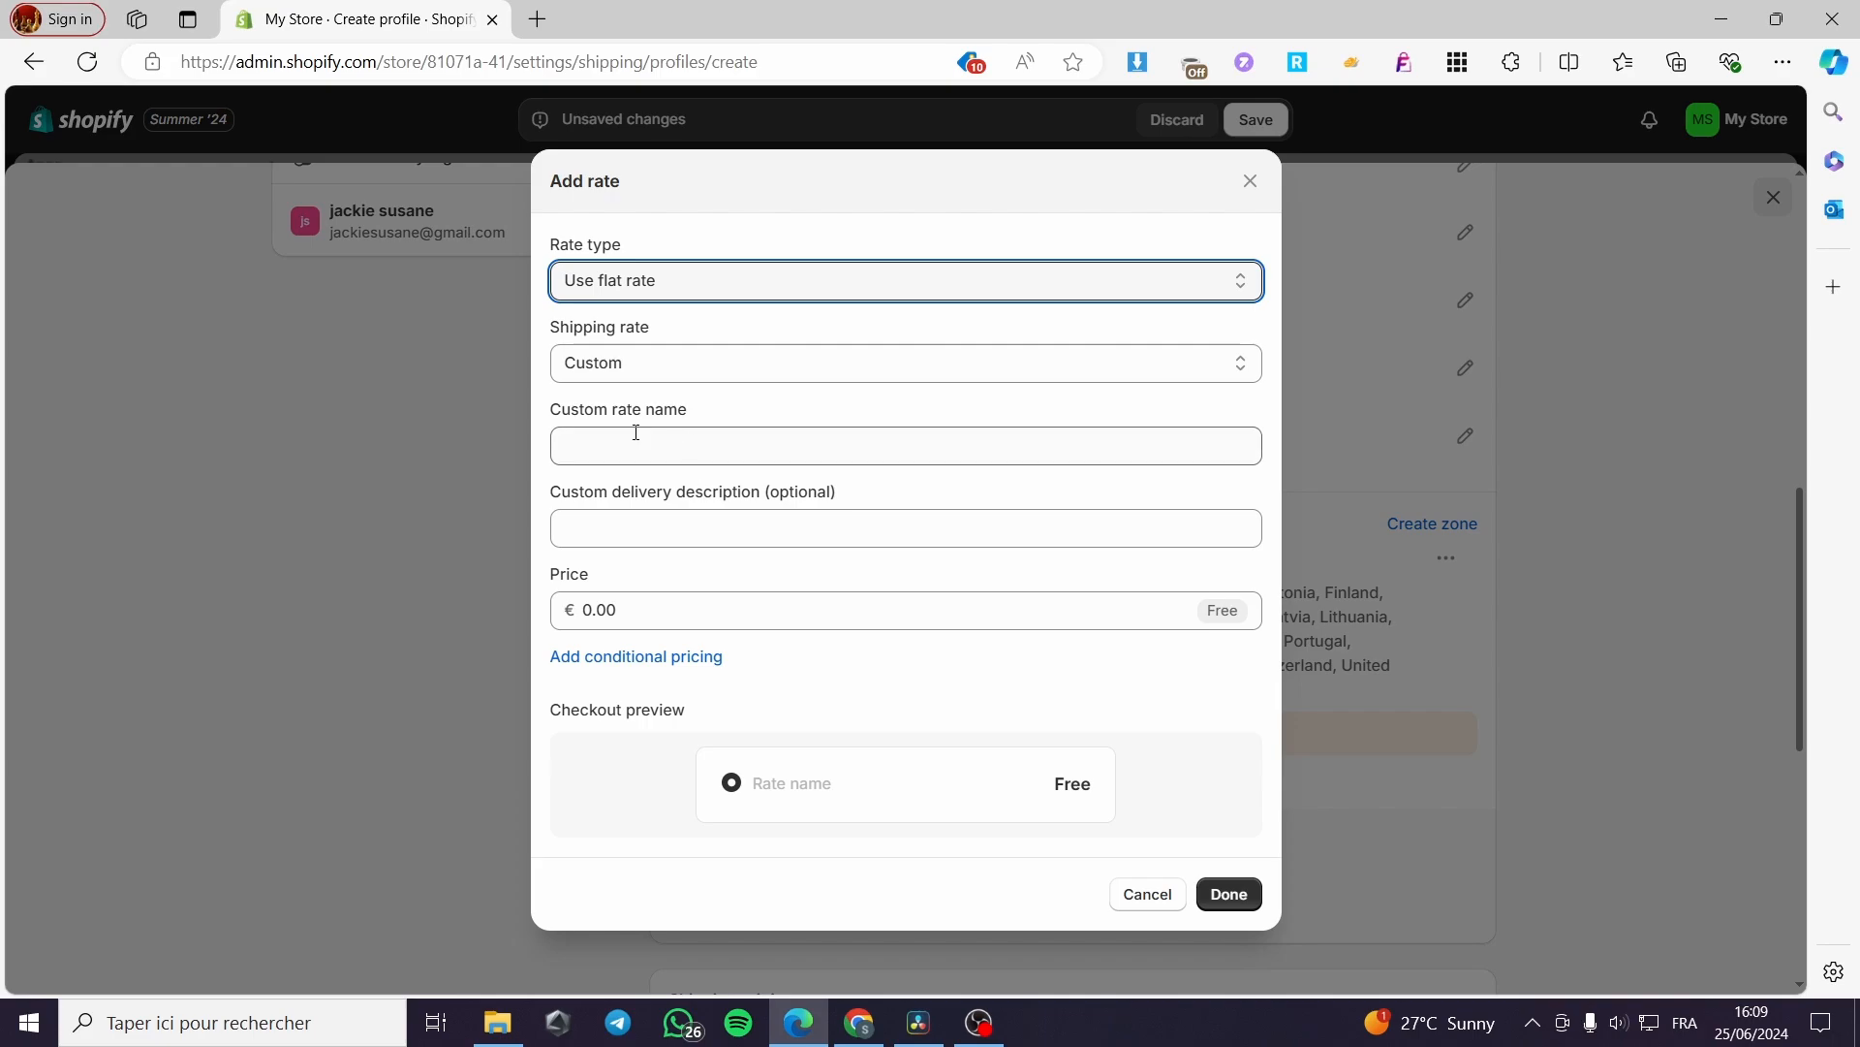
{"action": "left_click", "coordinate": [760, 370]}
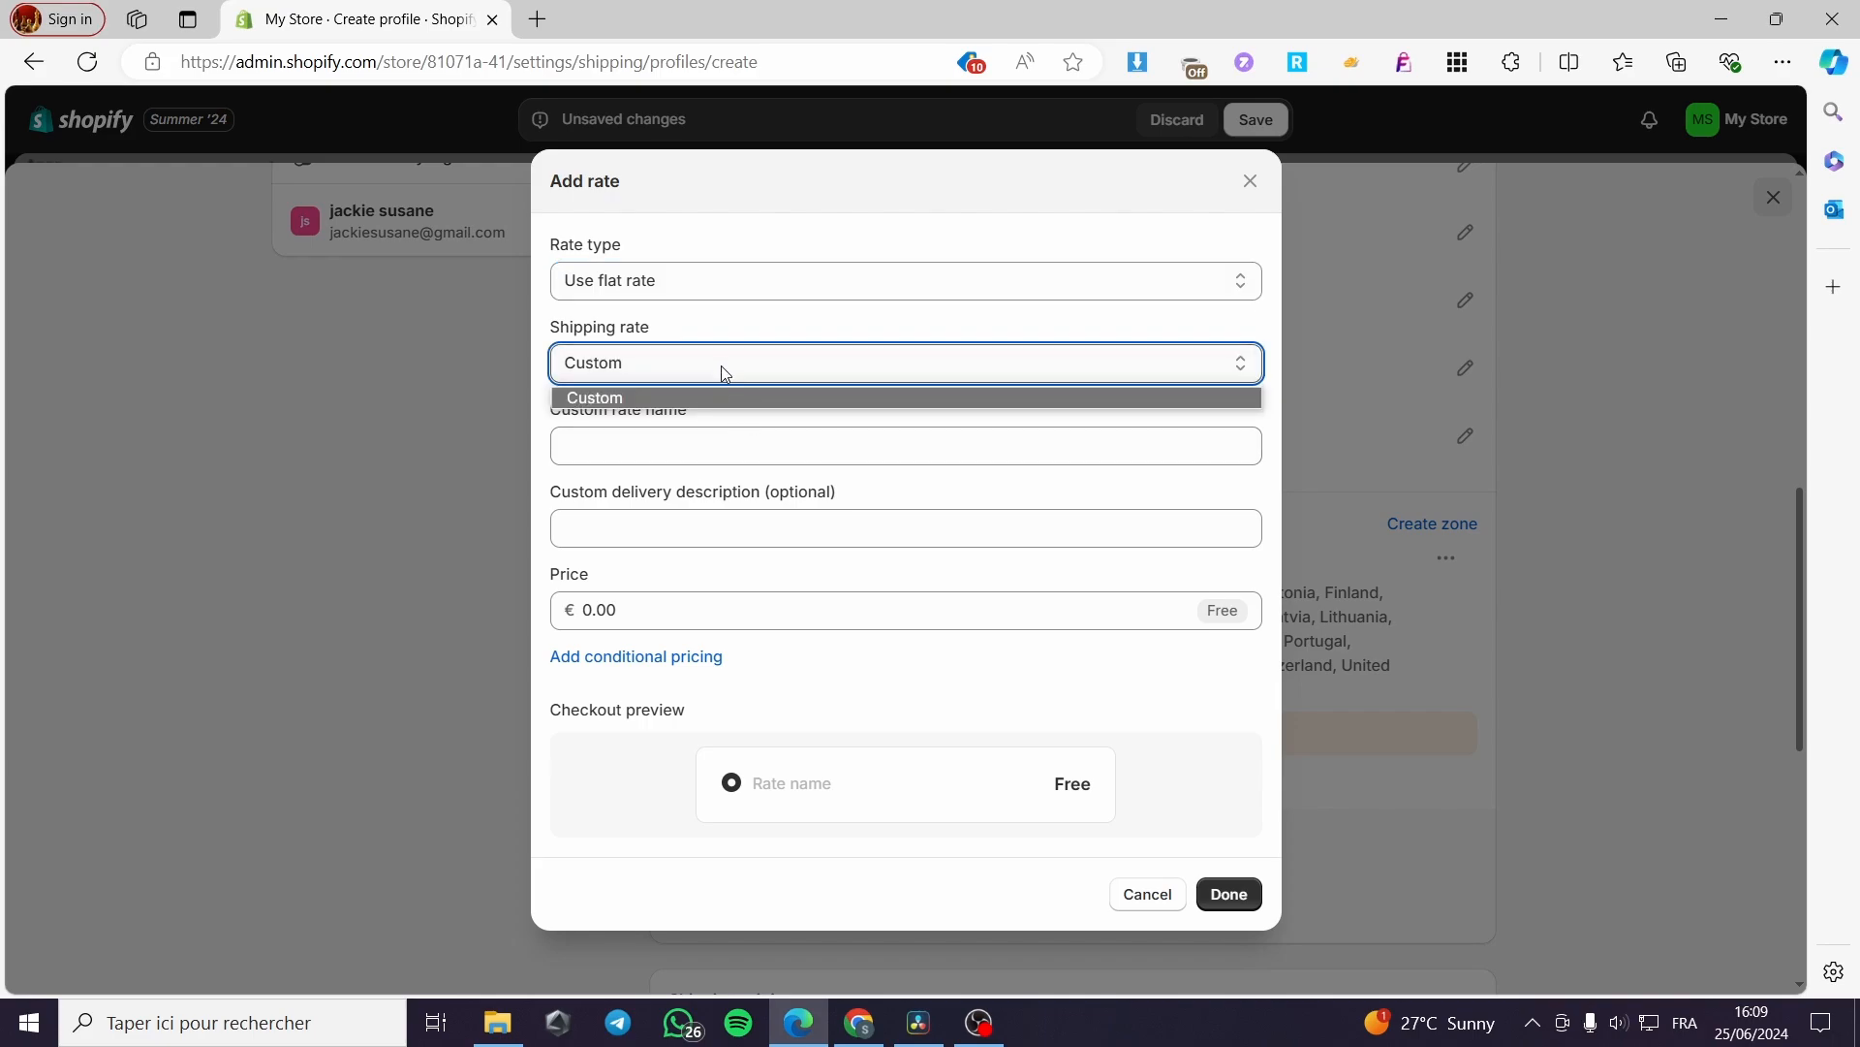
{"action": "left_click", "coordinate": [723, 364]}
{"action": "left_click", "coordinate": [691, 452]}
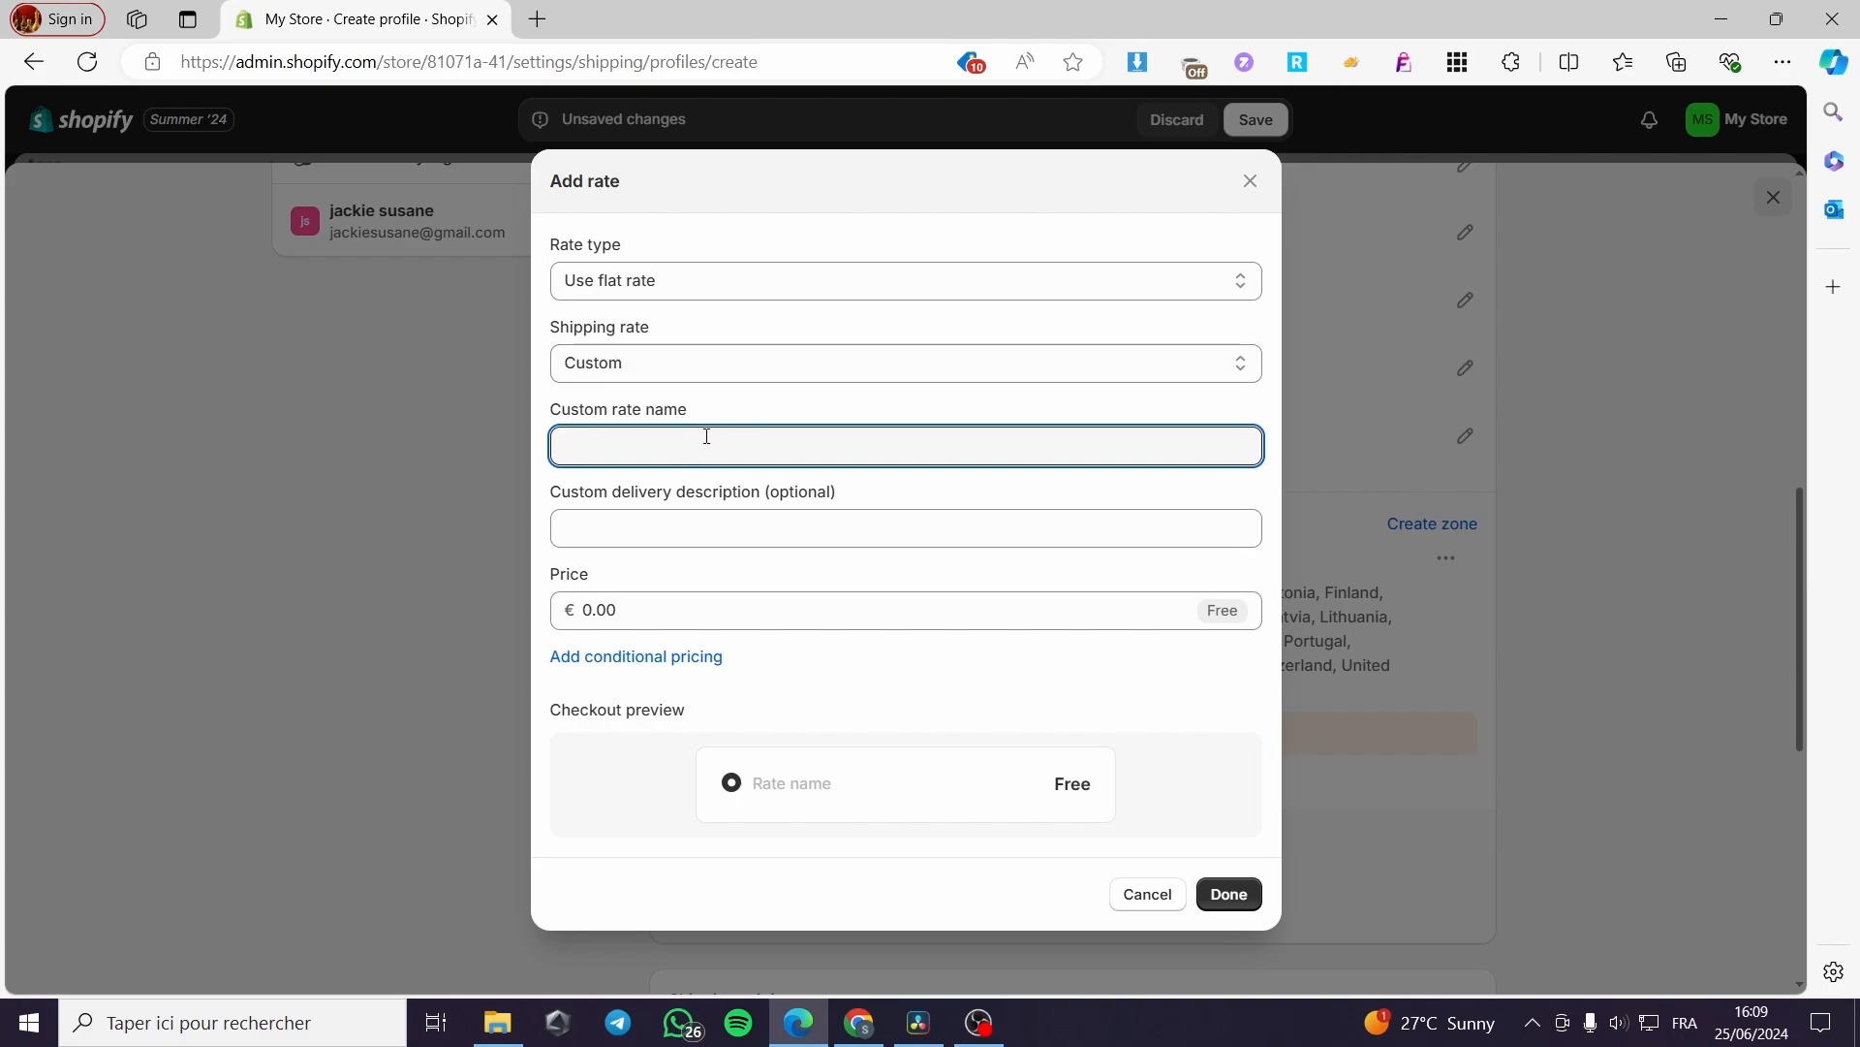
{"action": "type", "text": "standard"}
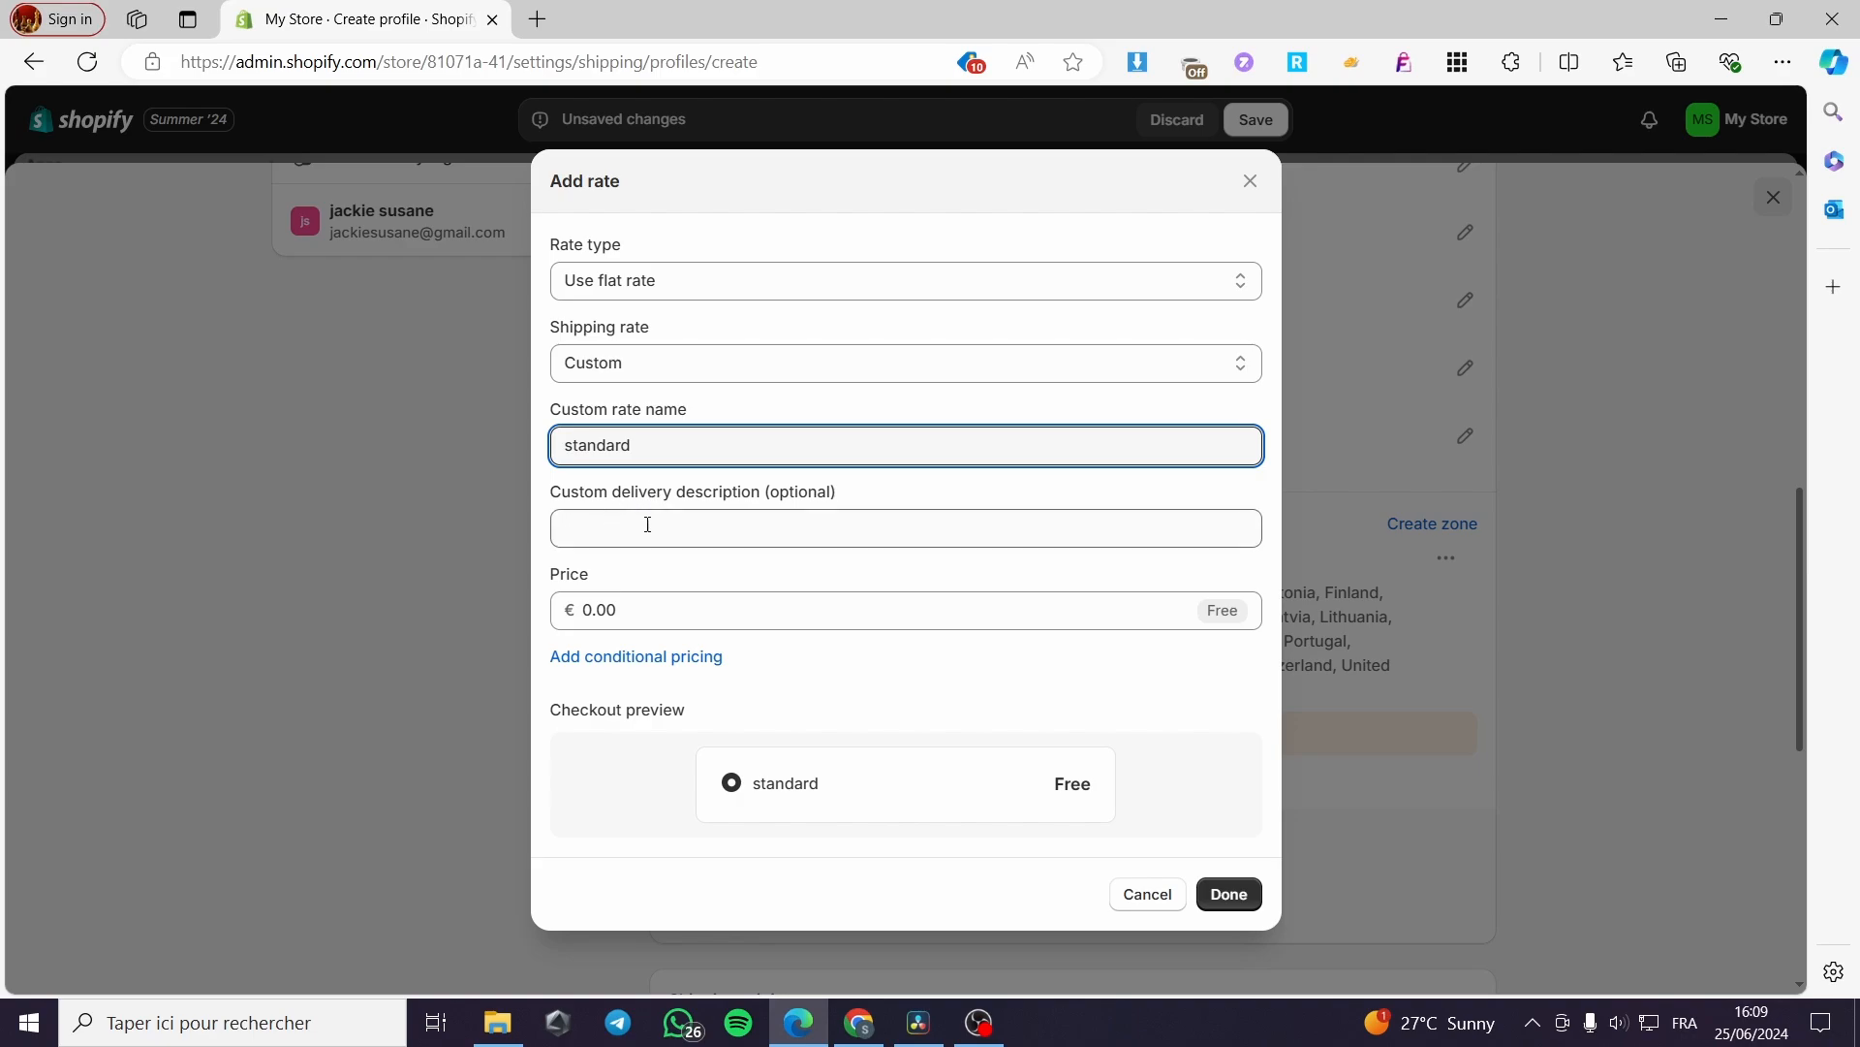
{"action": "left_click", "coordinate": [662, 594]}
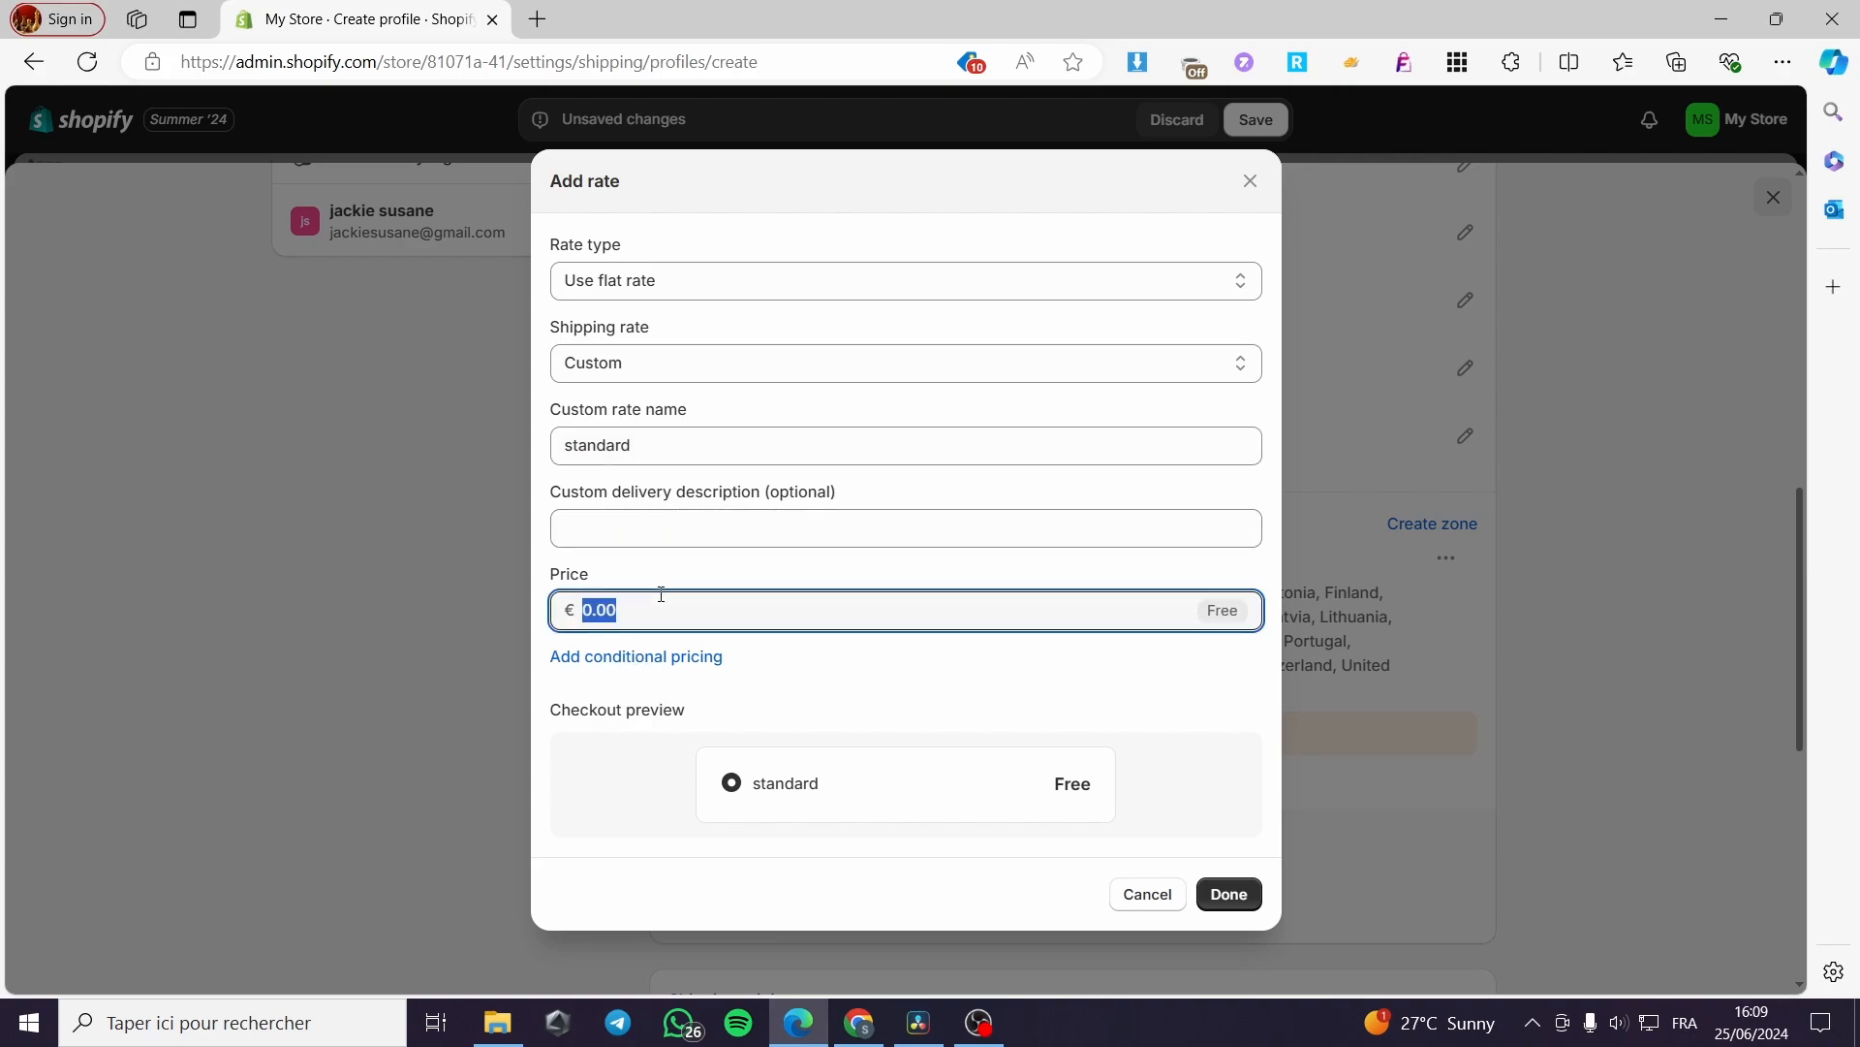
{"action": "type", "text": "25"}
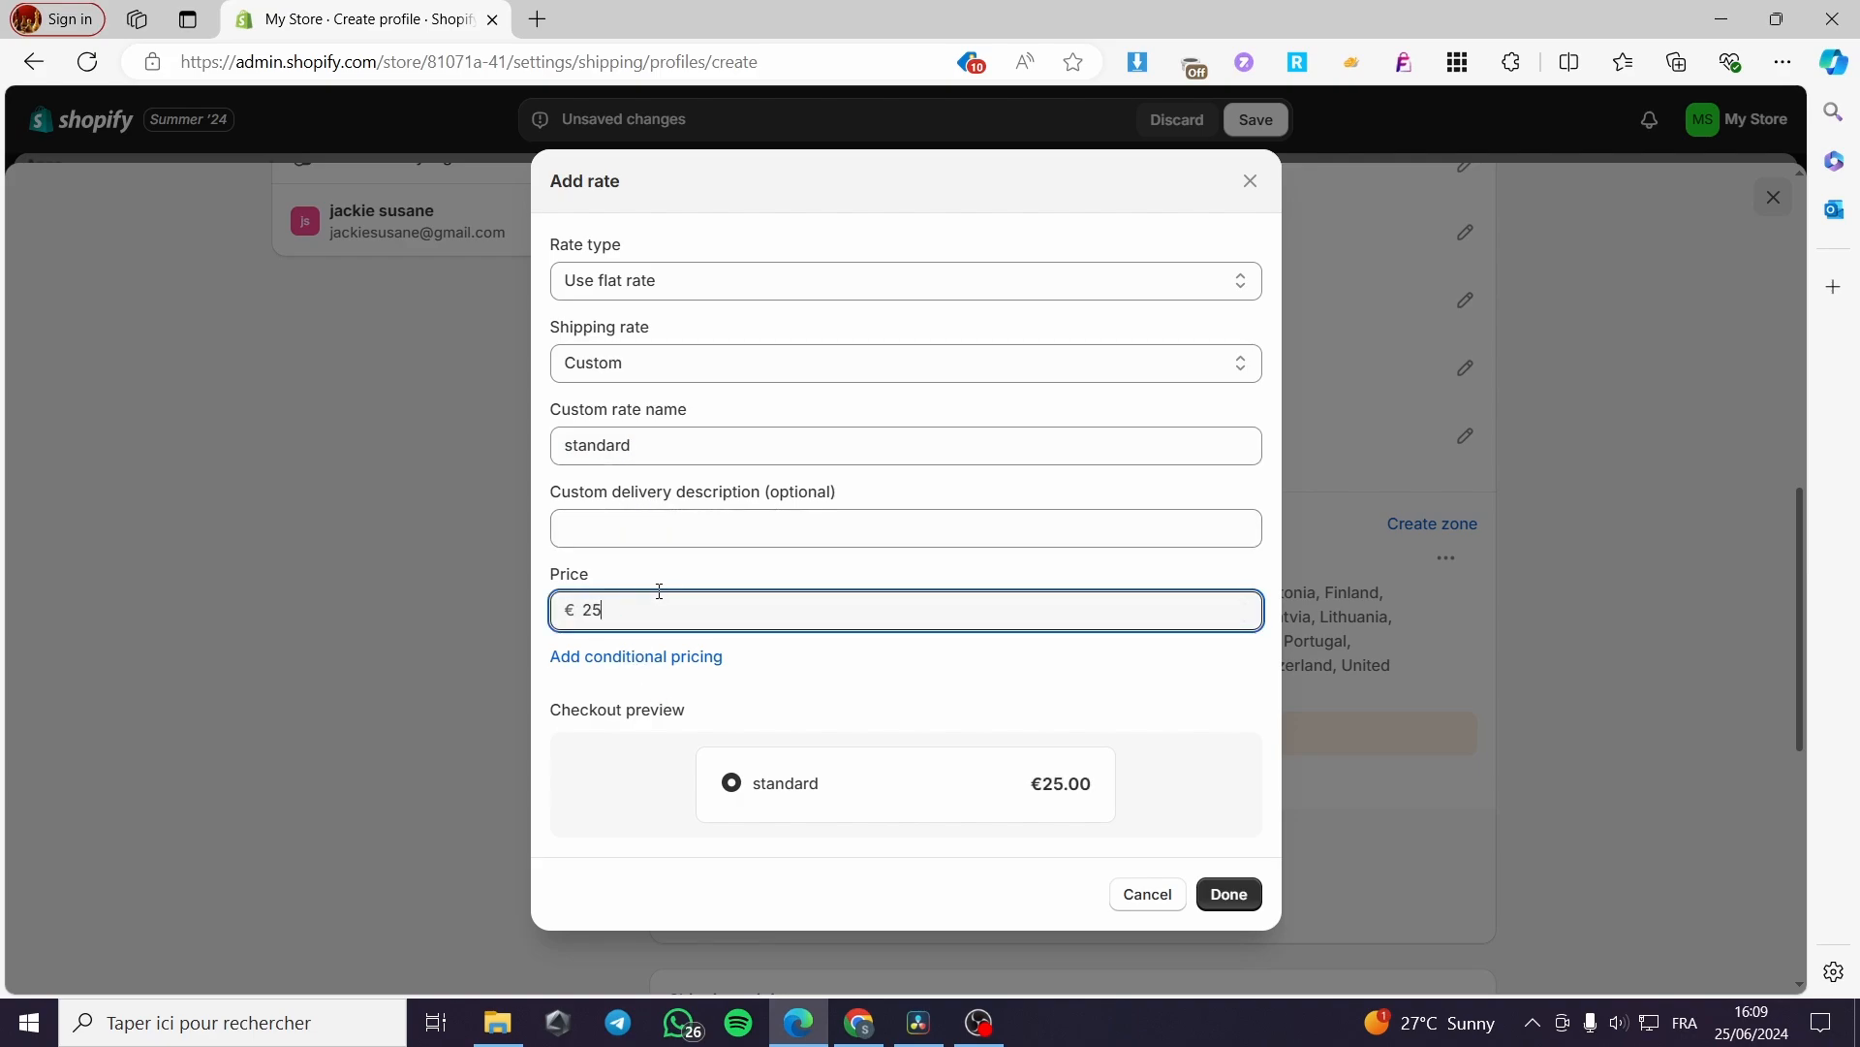
{"action": "left_click", "coordinate": [829, 712]}
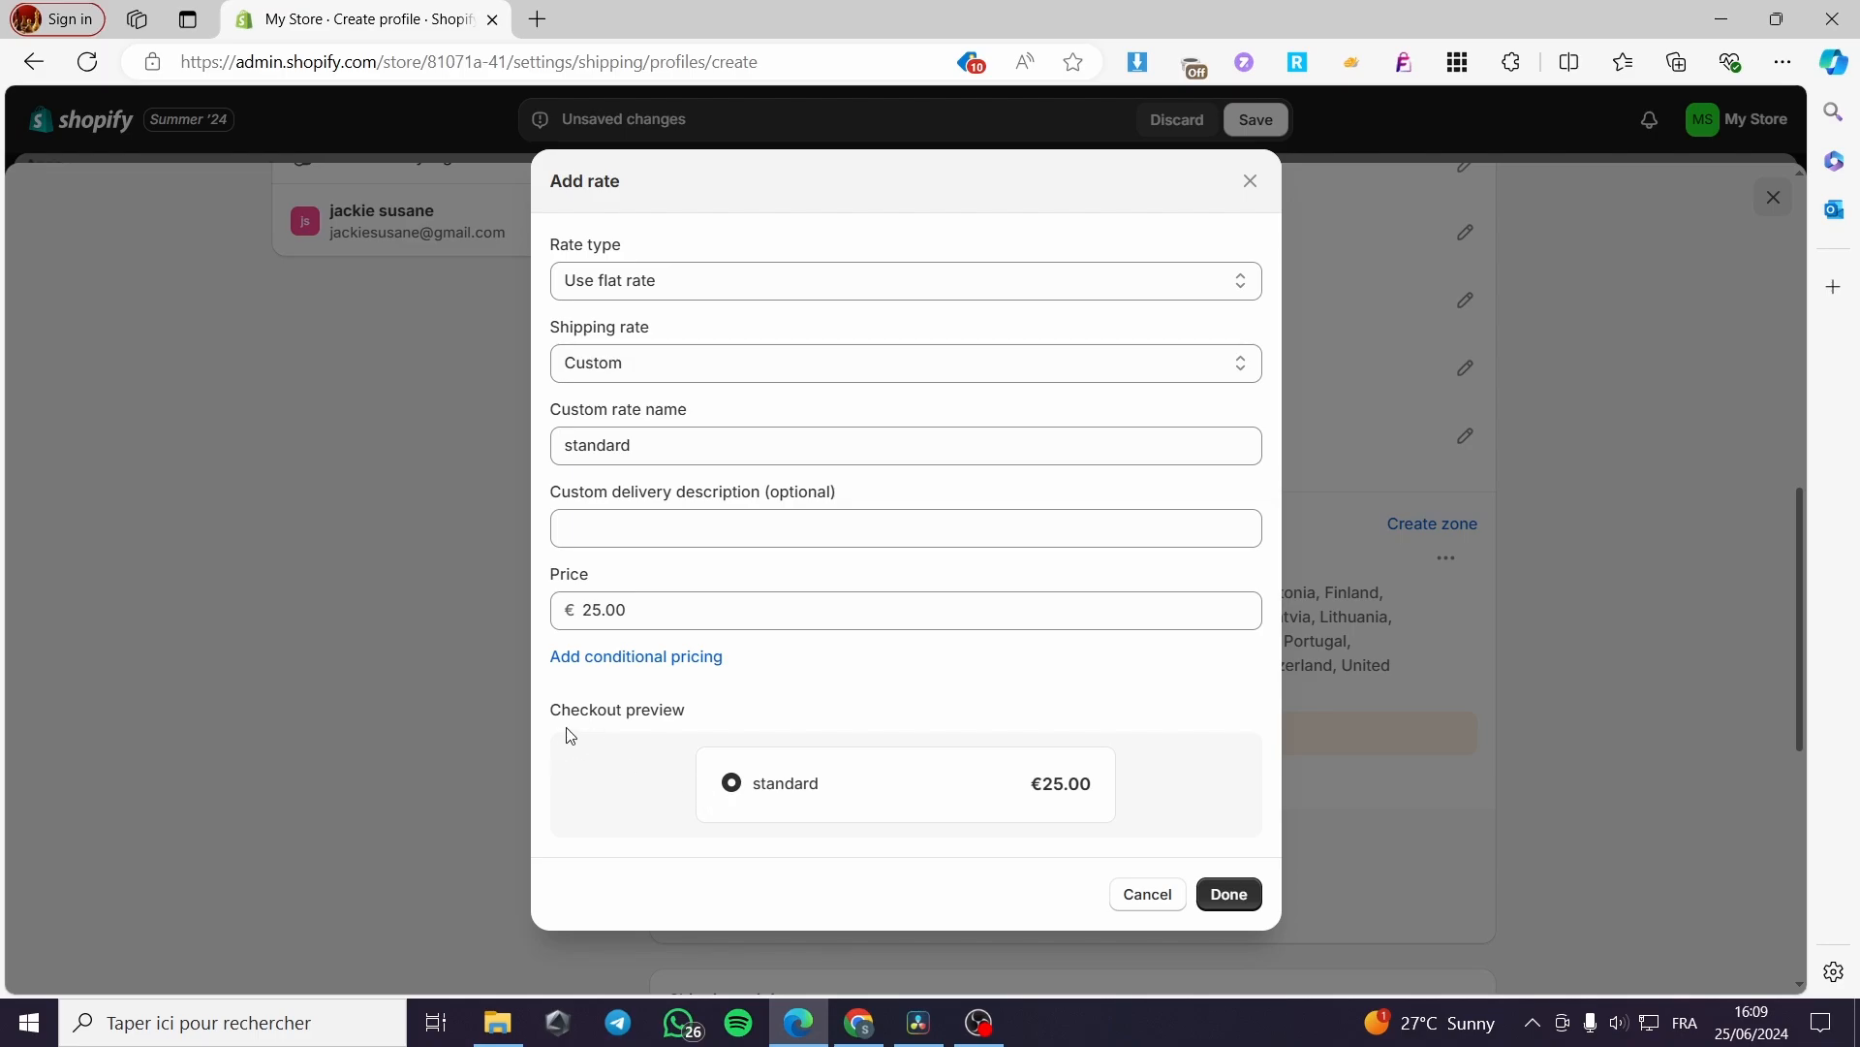
{"action": "left_click", "coordinate": [1223, 893]}
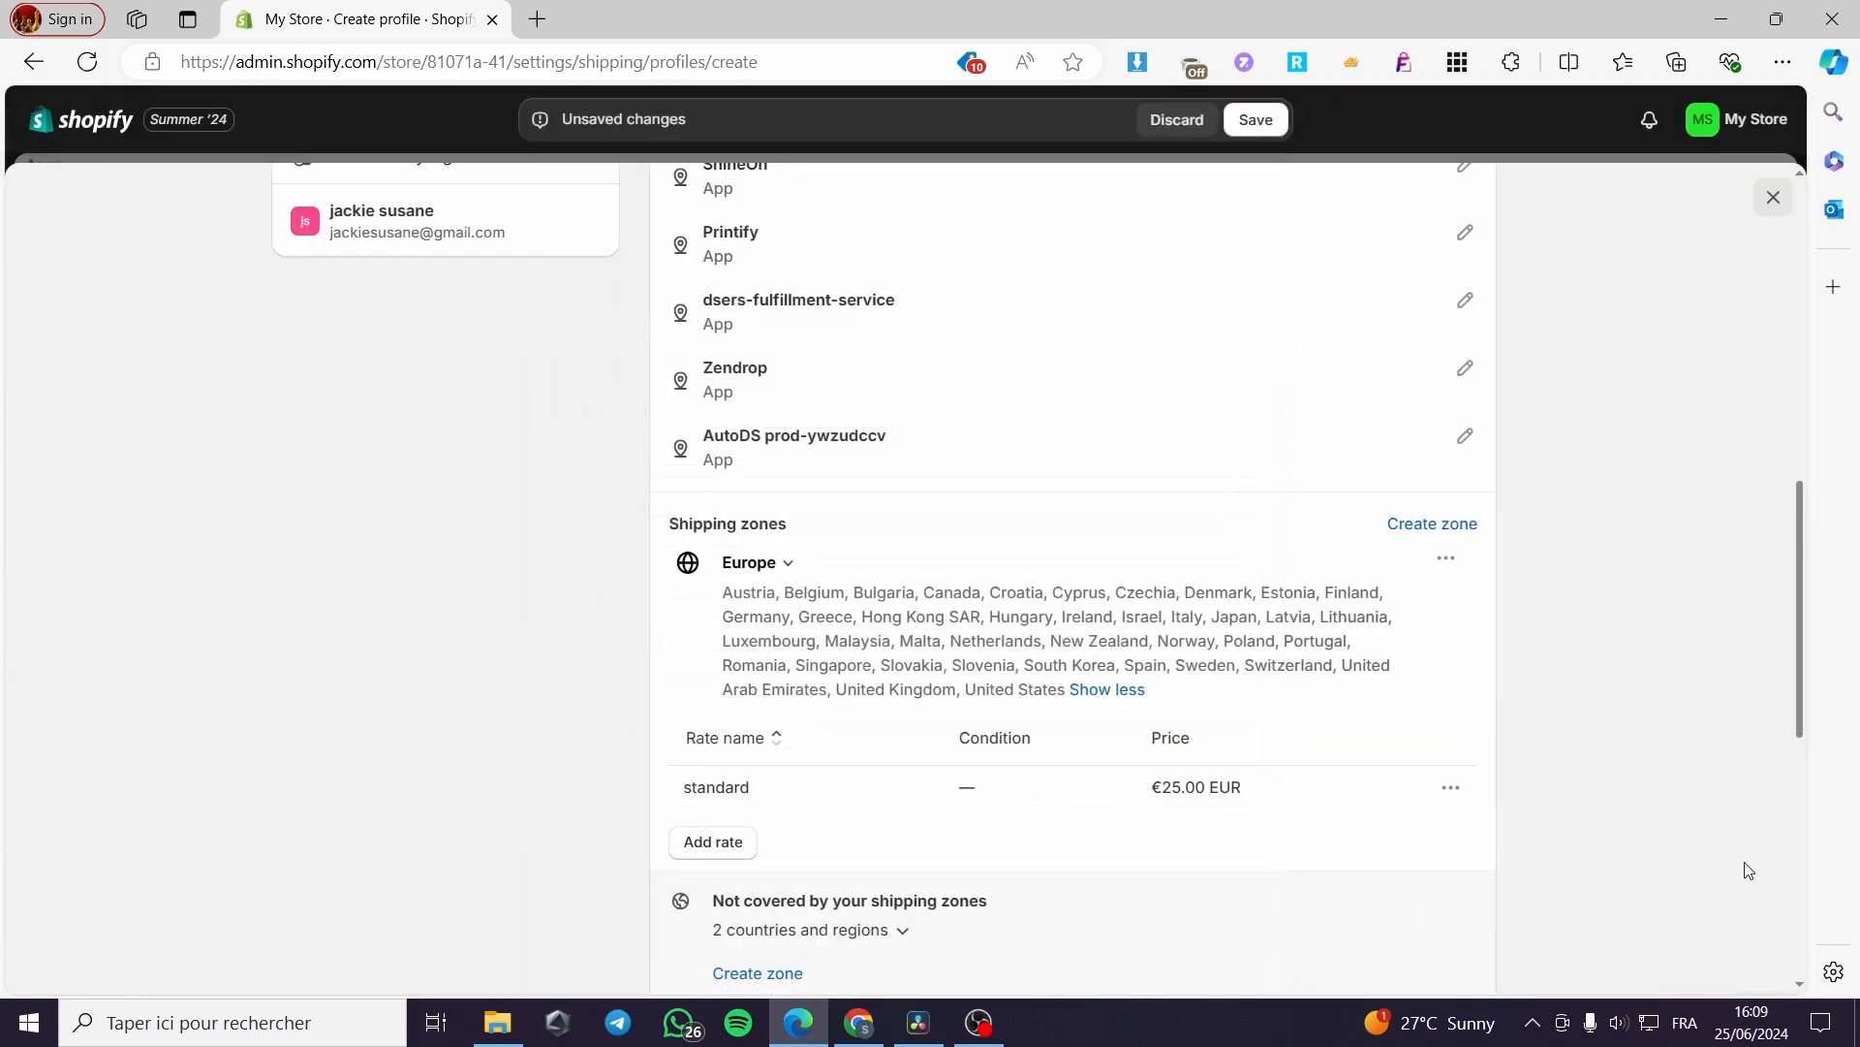
Step: Expand the list of countries and regions not covered by the shipping zones
{"action": "scroll", "coordinate": [1092, 760], "scroll_direction": "down", "scroll_amount": 1}
{"action": "scroll", "coordinate": [930, 664], "scroll_direction": "down", "scroll_amount": 1}
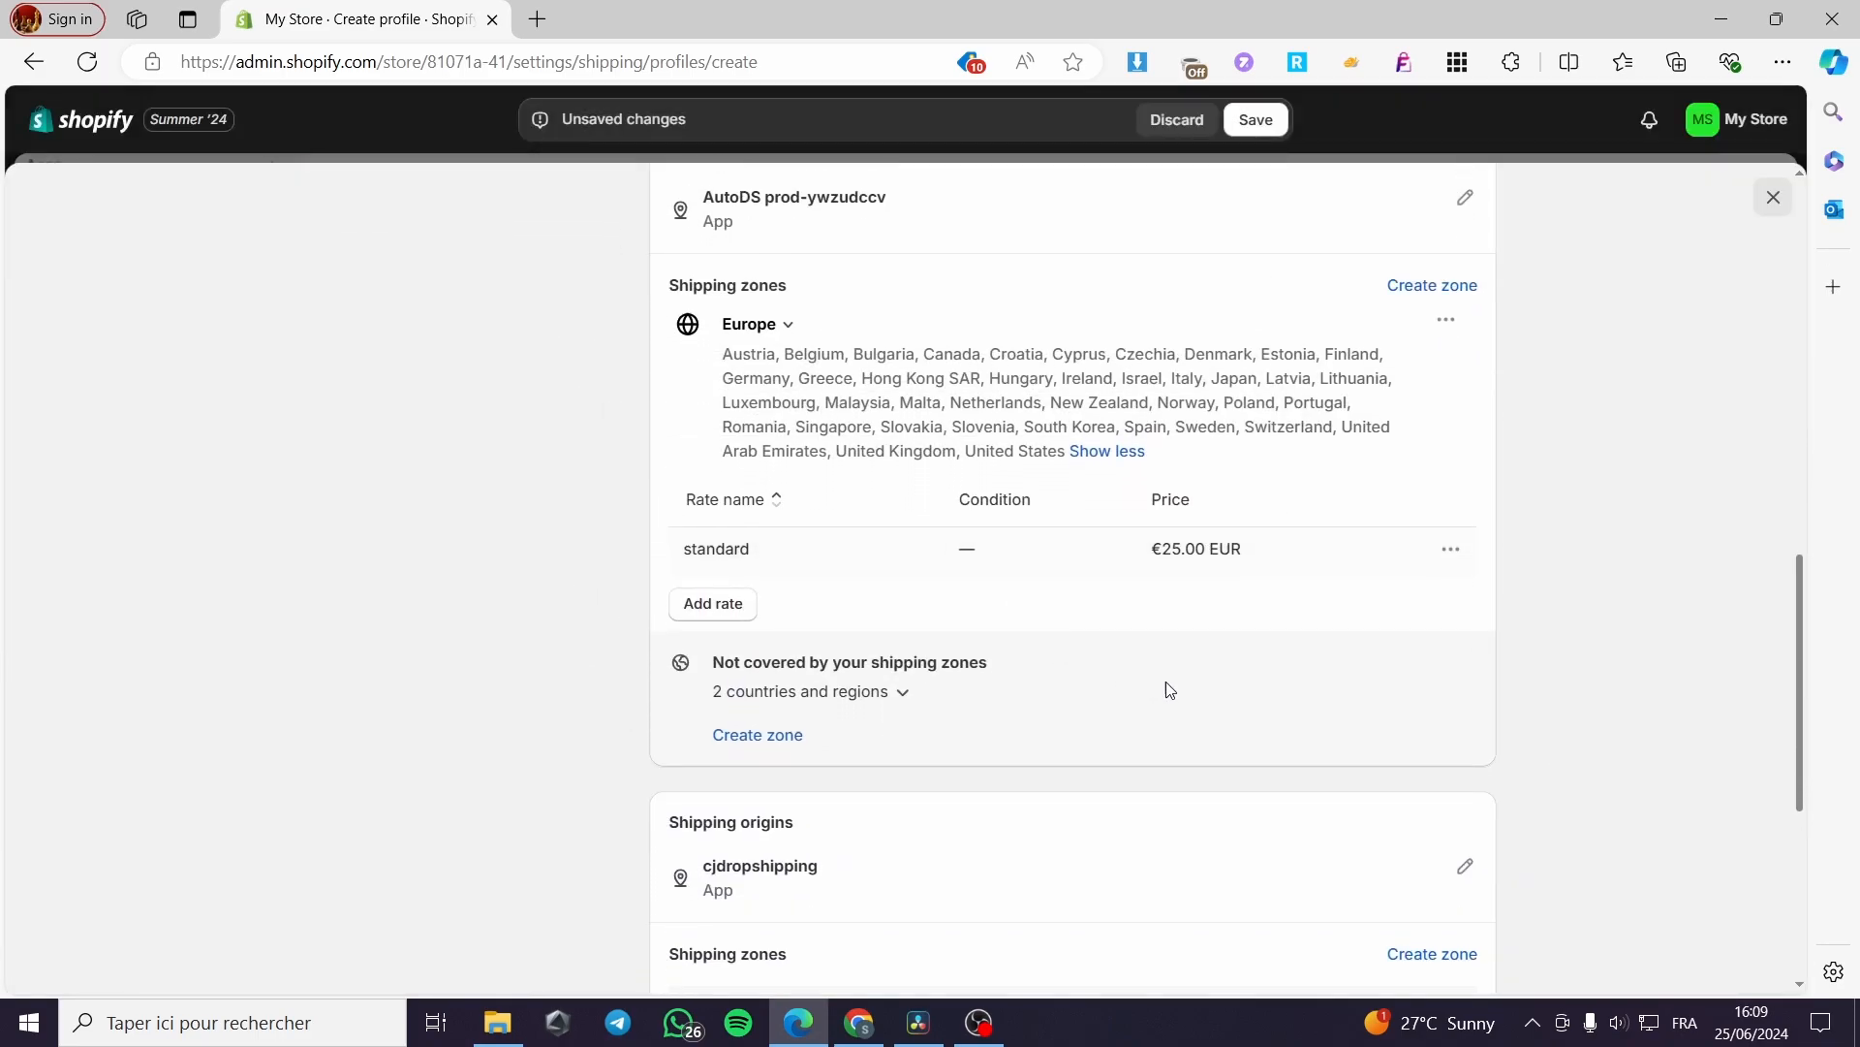
{"action": "left_click", "coordinate": [897, 690]}
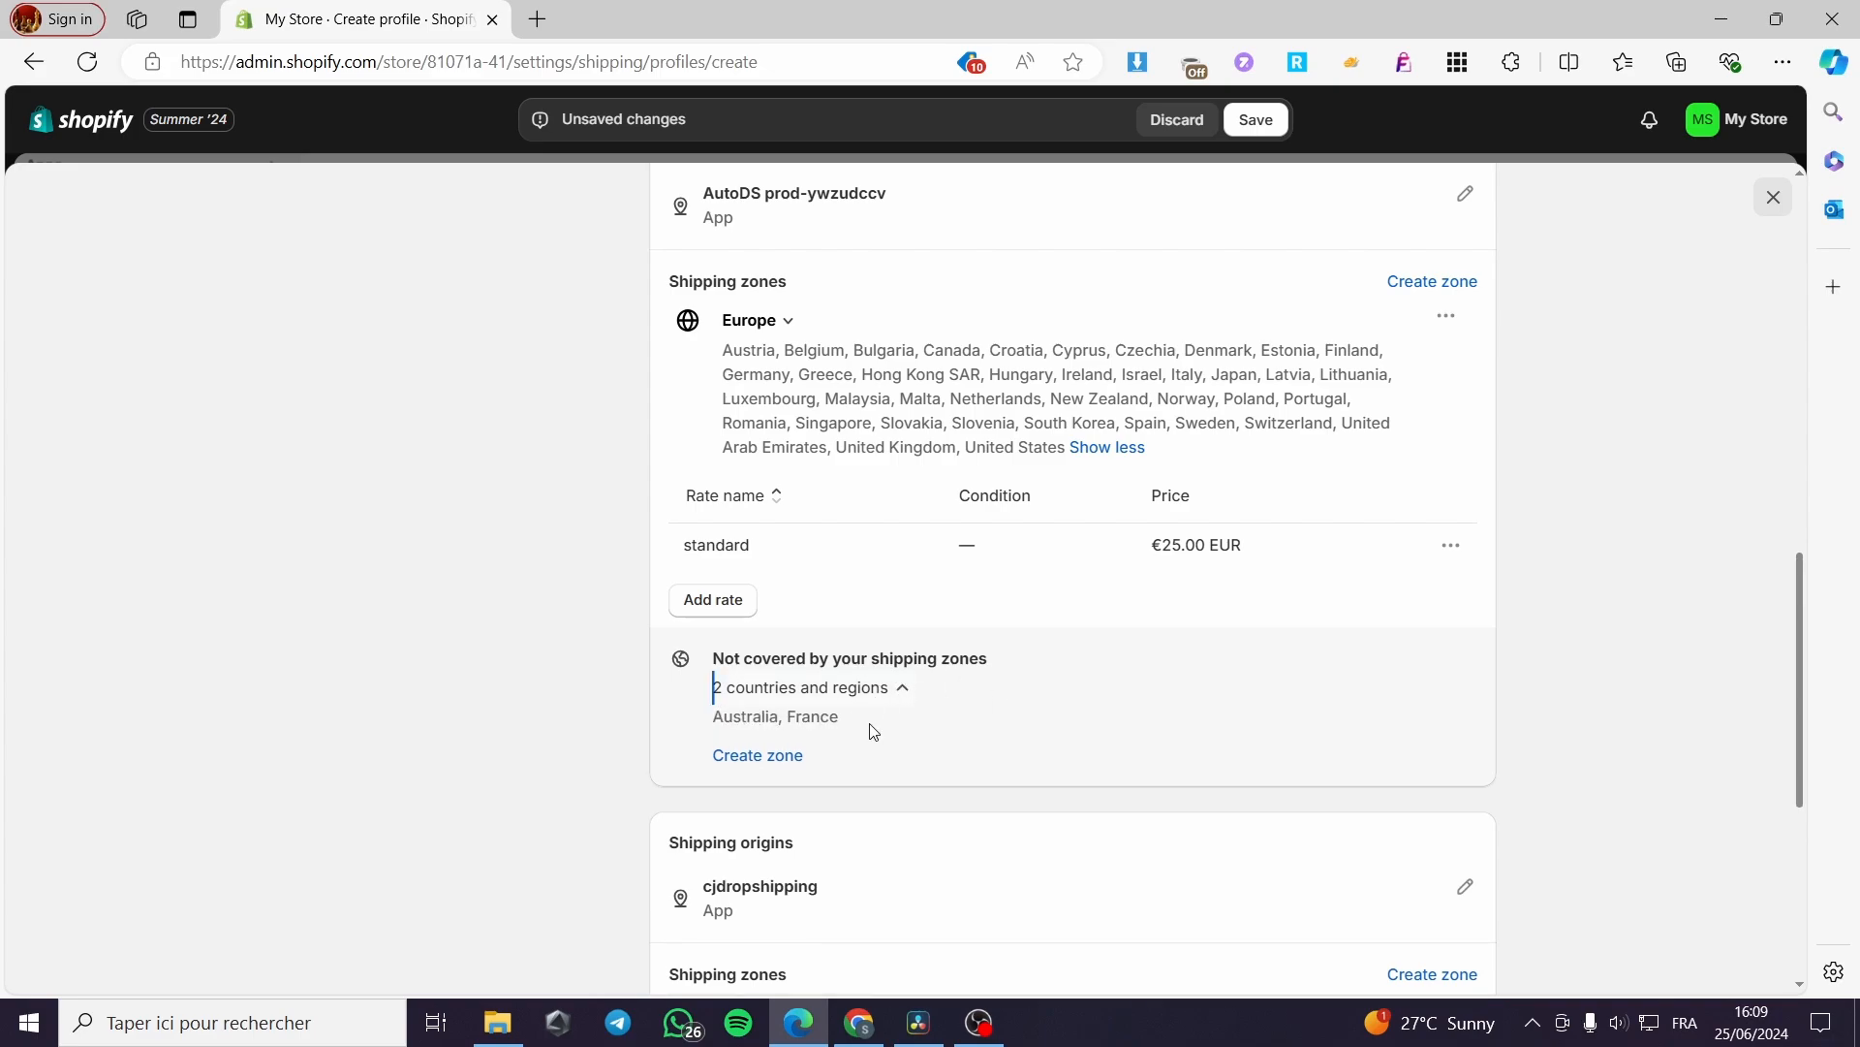
{"action": "left_click", "coordinate": [771, 757]}
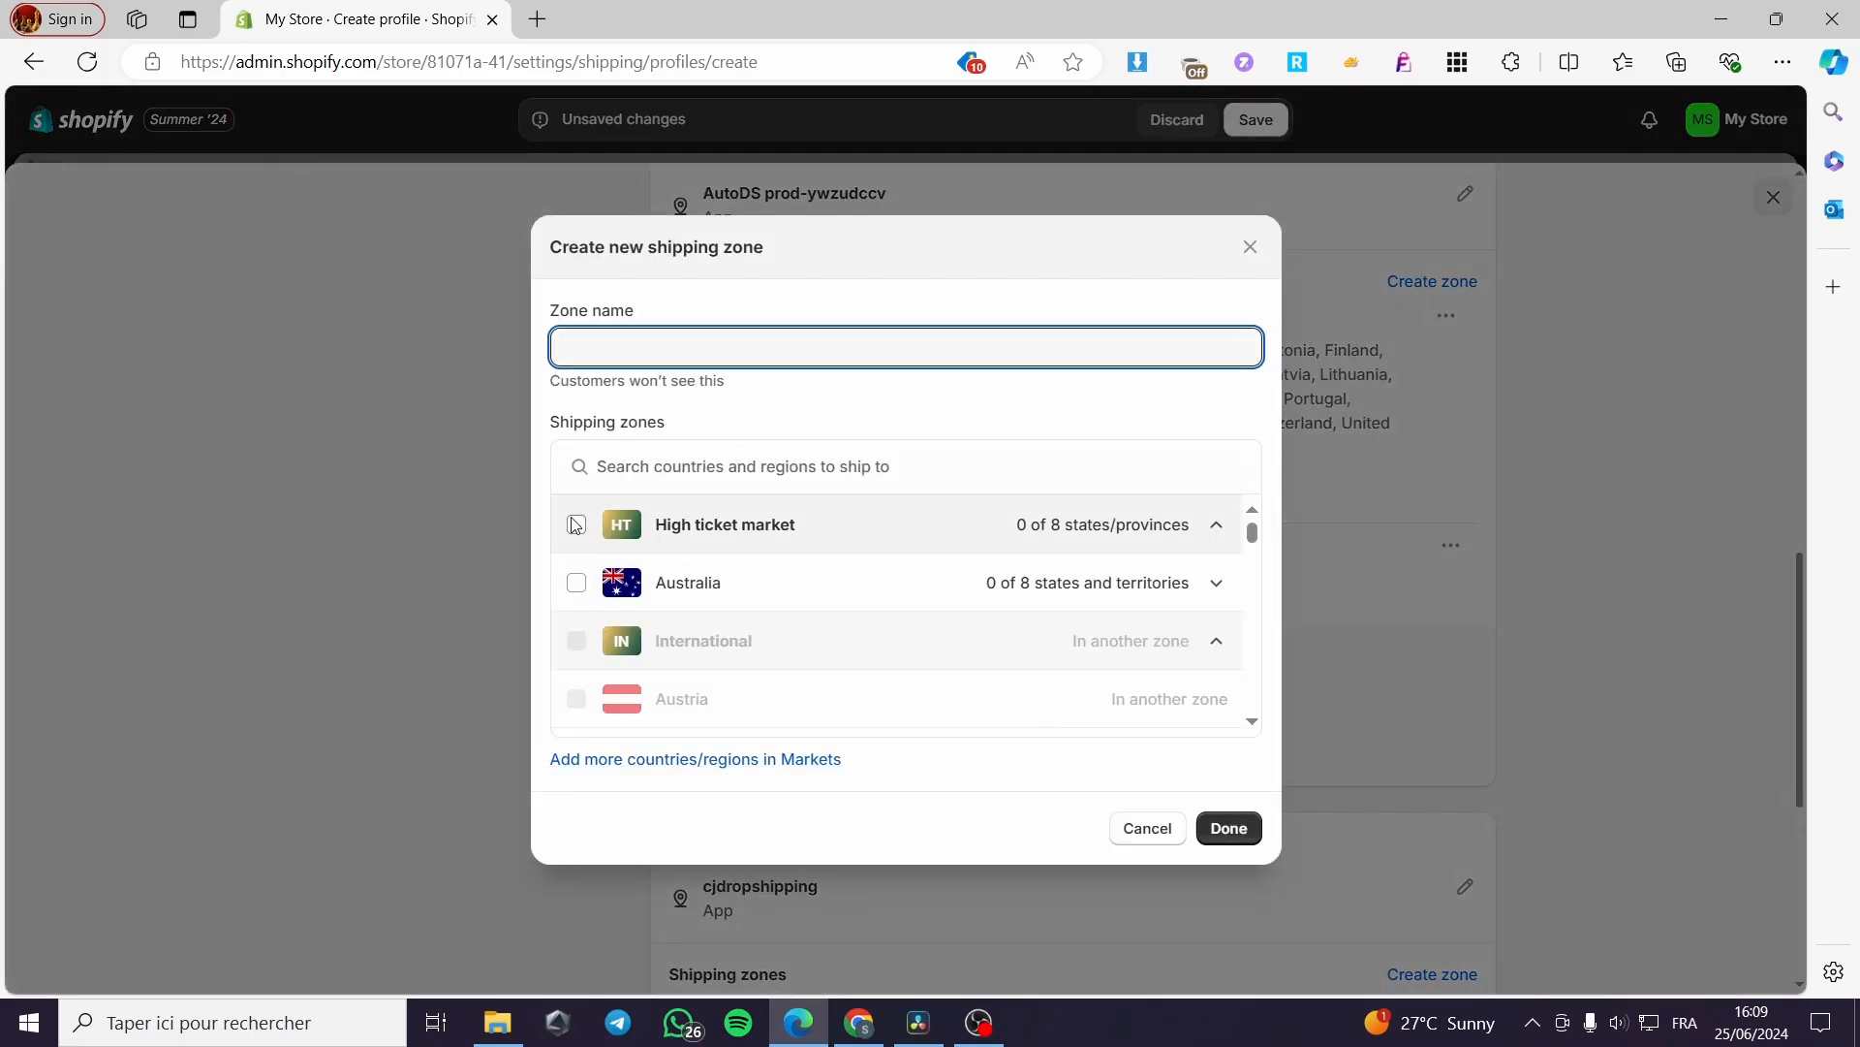
{"action": "scroll", "coordinate": [591, 581], "scroll_direction": "down", "scroll_amount": 5}
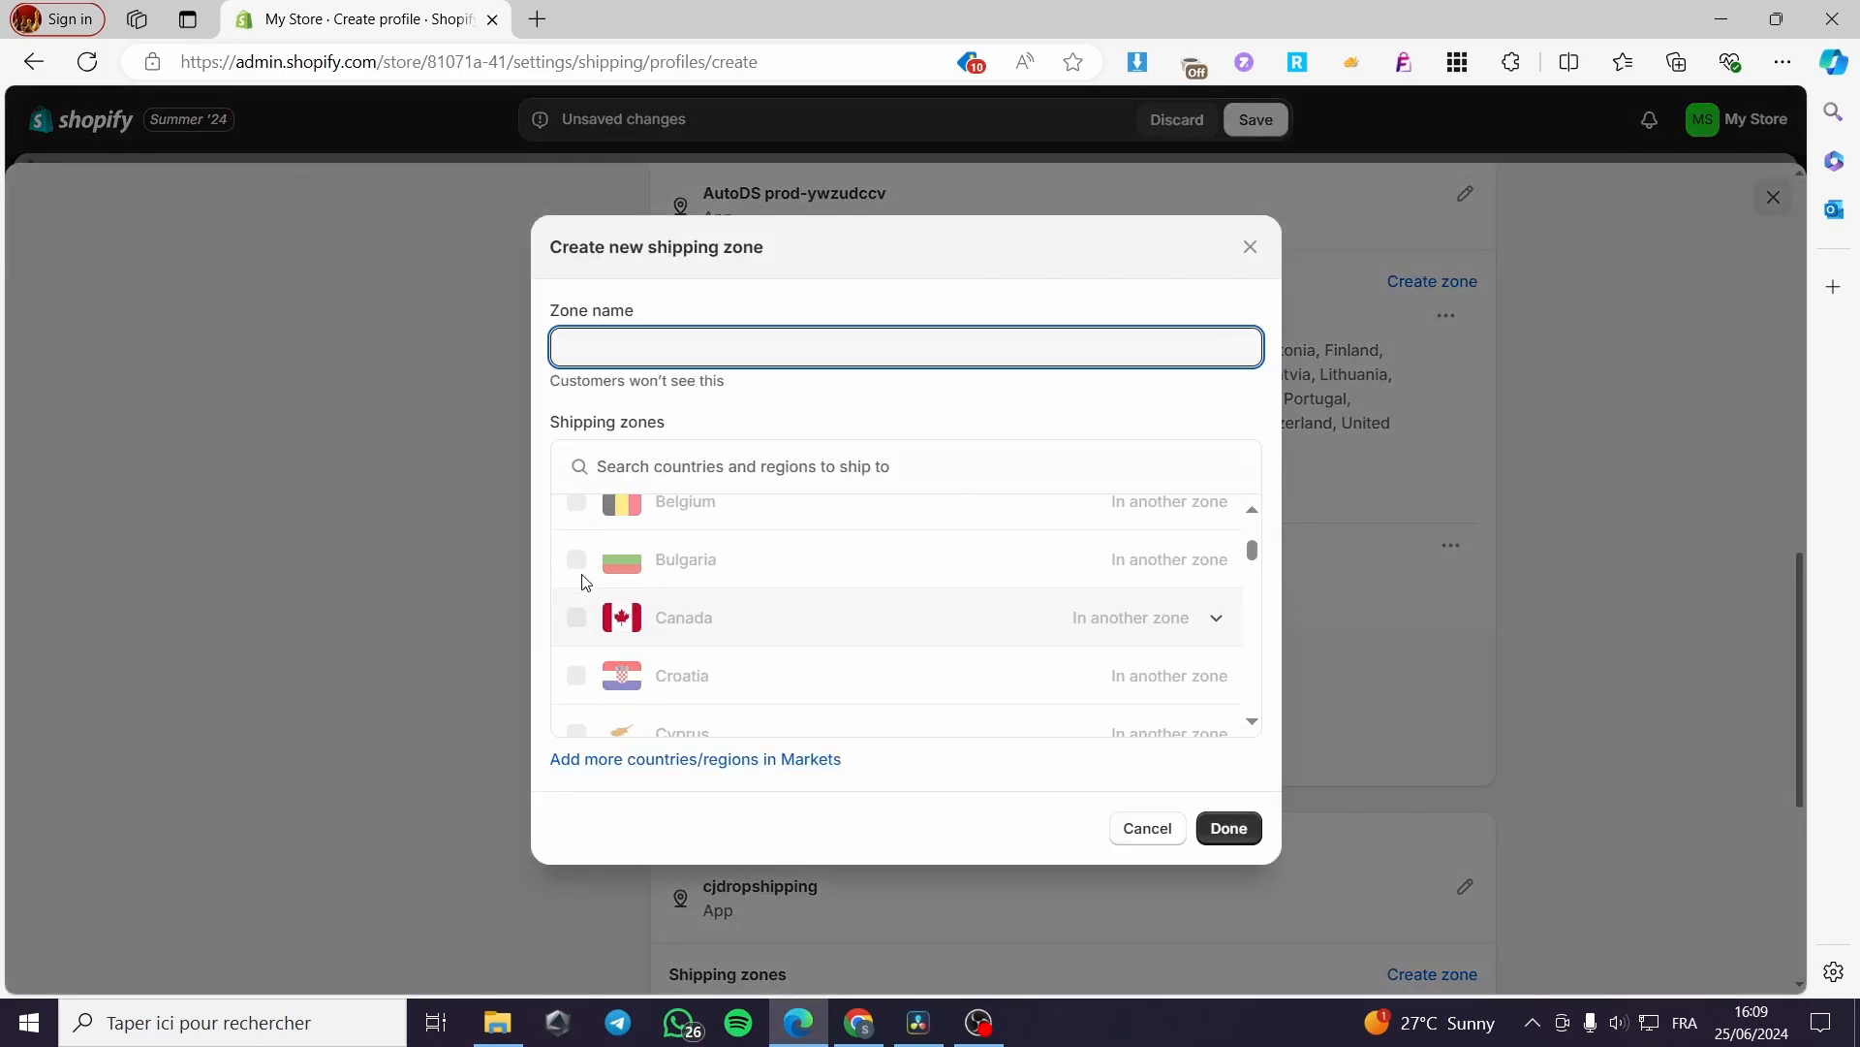
{"action": "scroll", "coordinate": [590, 582], "scroll_direction": "up", "scroll_amount": 5}
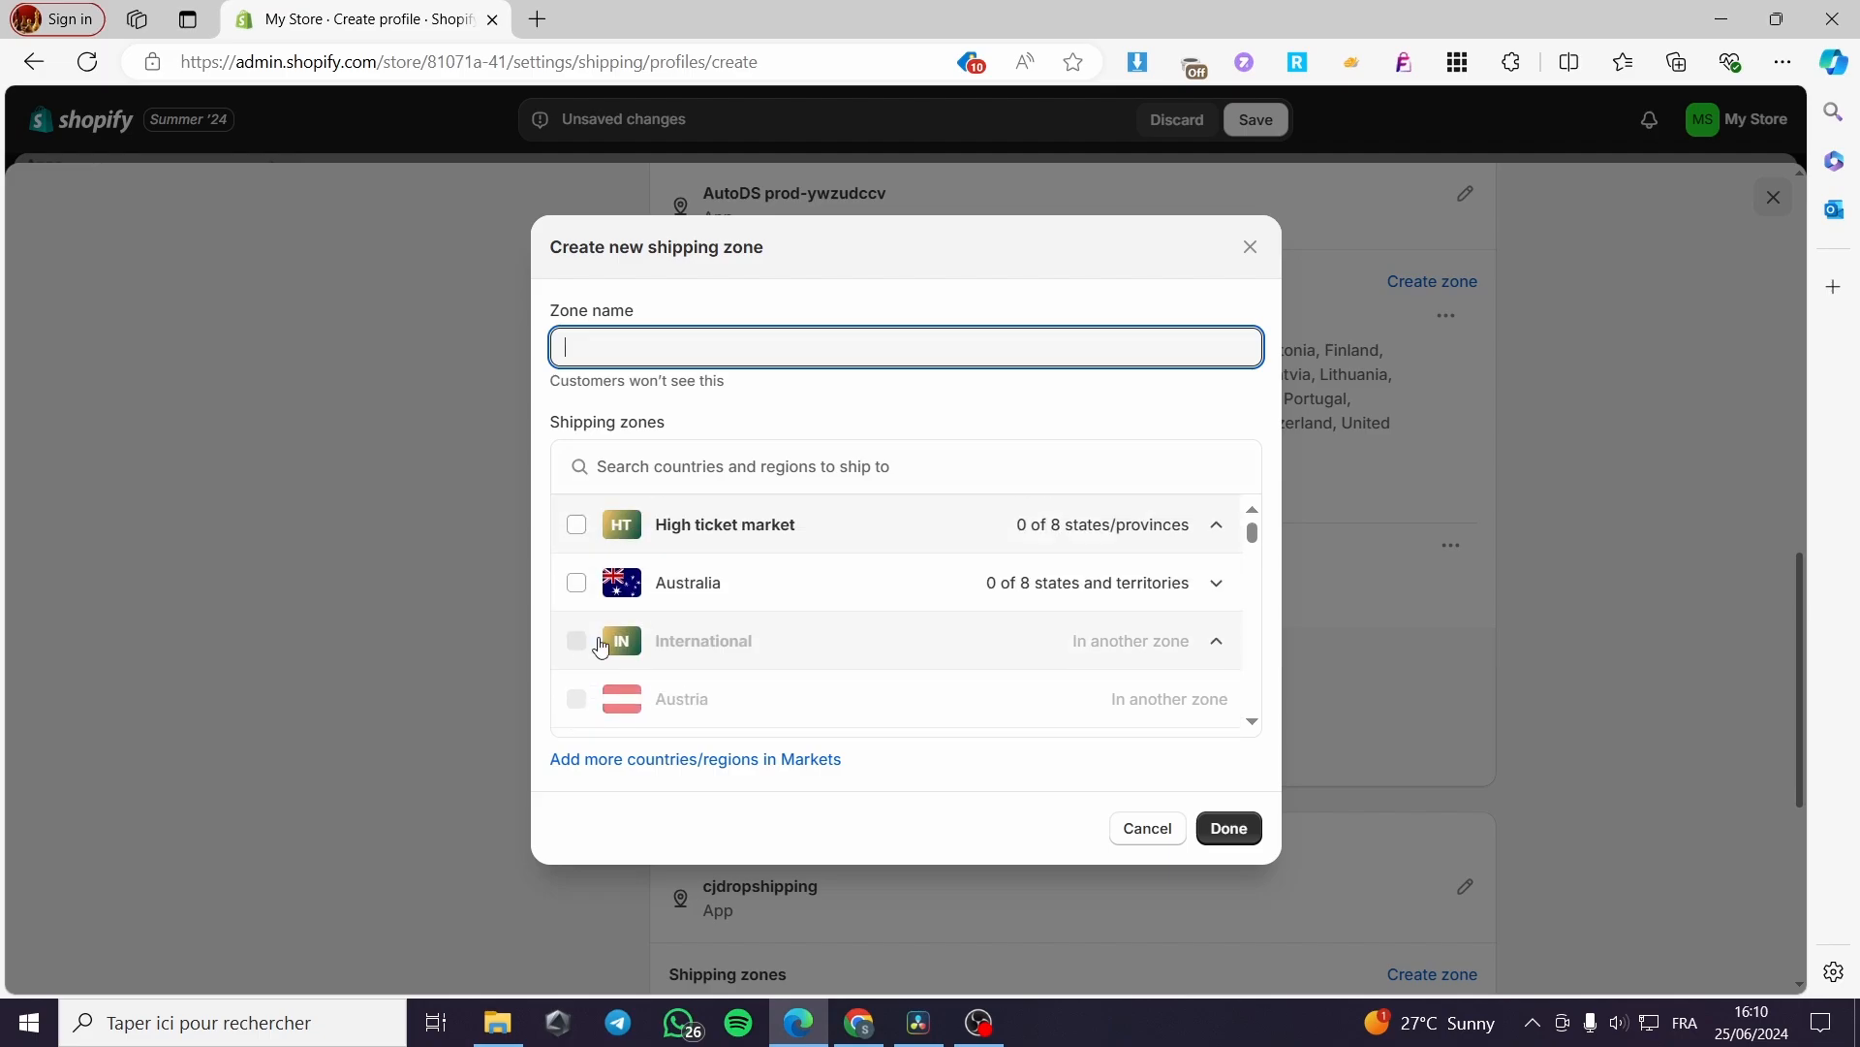
{"action": "left_click", "coordinate": [577, 525]}
{"action": "left_click", "coordinate": [576, 524]}
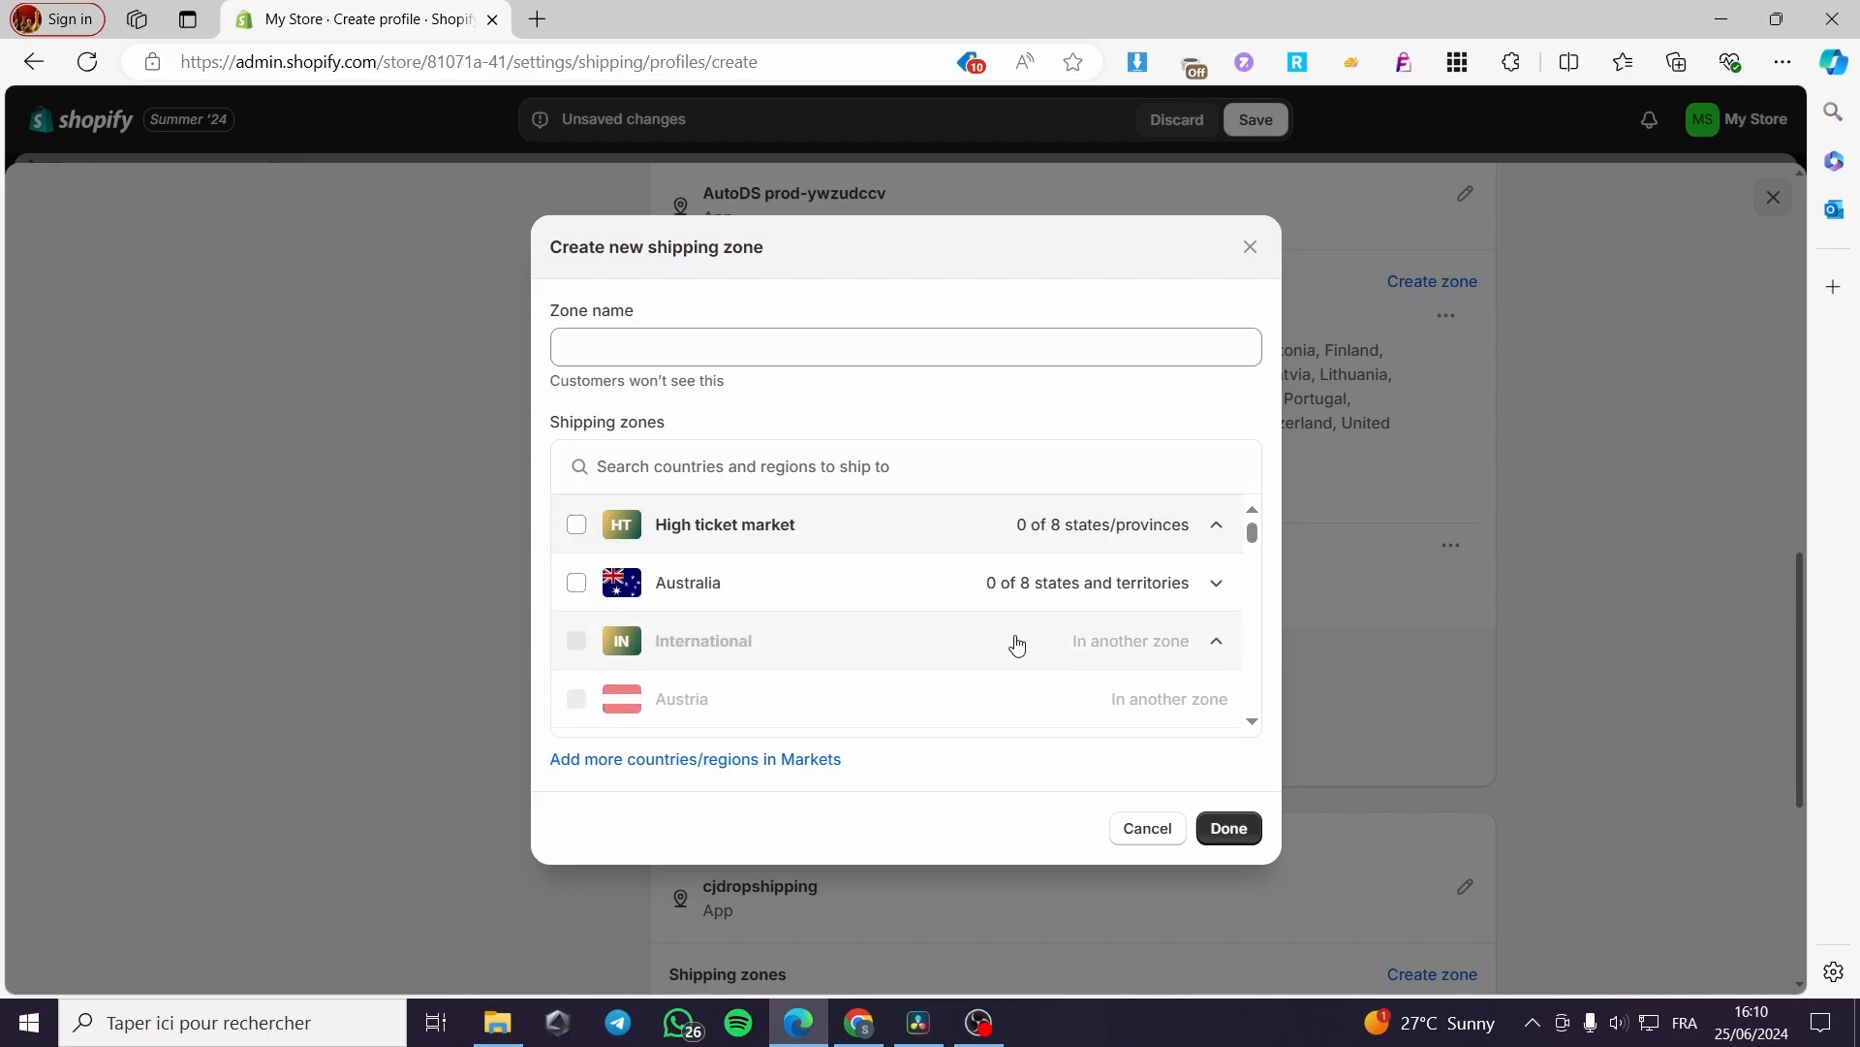
{"action": "left_click", "coordinate": [1150, 828]}
Step: Remove the rates for the cjdropshipping shipping origin
{"action": "scroll", "coordinate": [1434, 741], "scroll_direction": "down", "scroll_amount": 4}
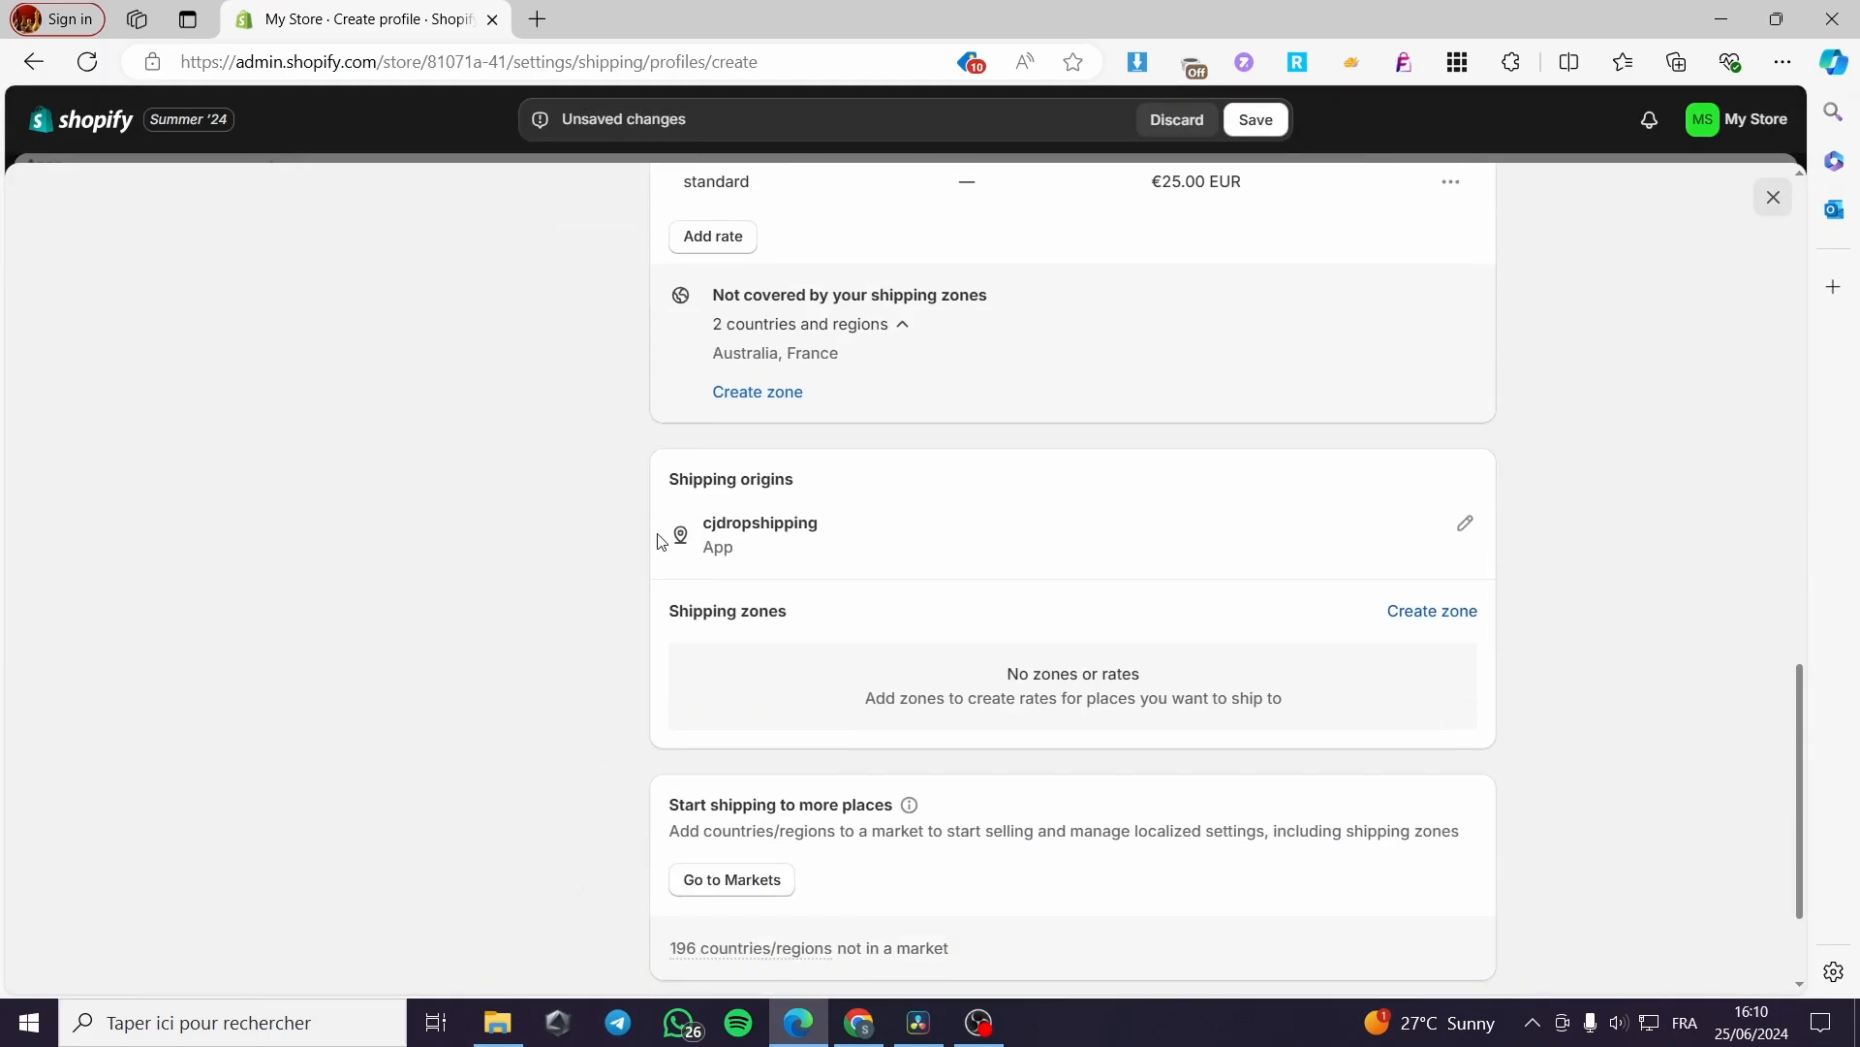
{"action": "left_click", "coordinate": [1465, 523]}
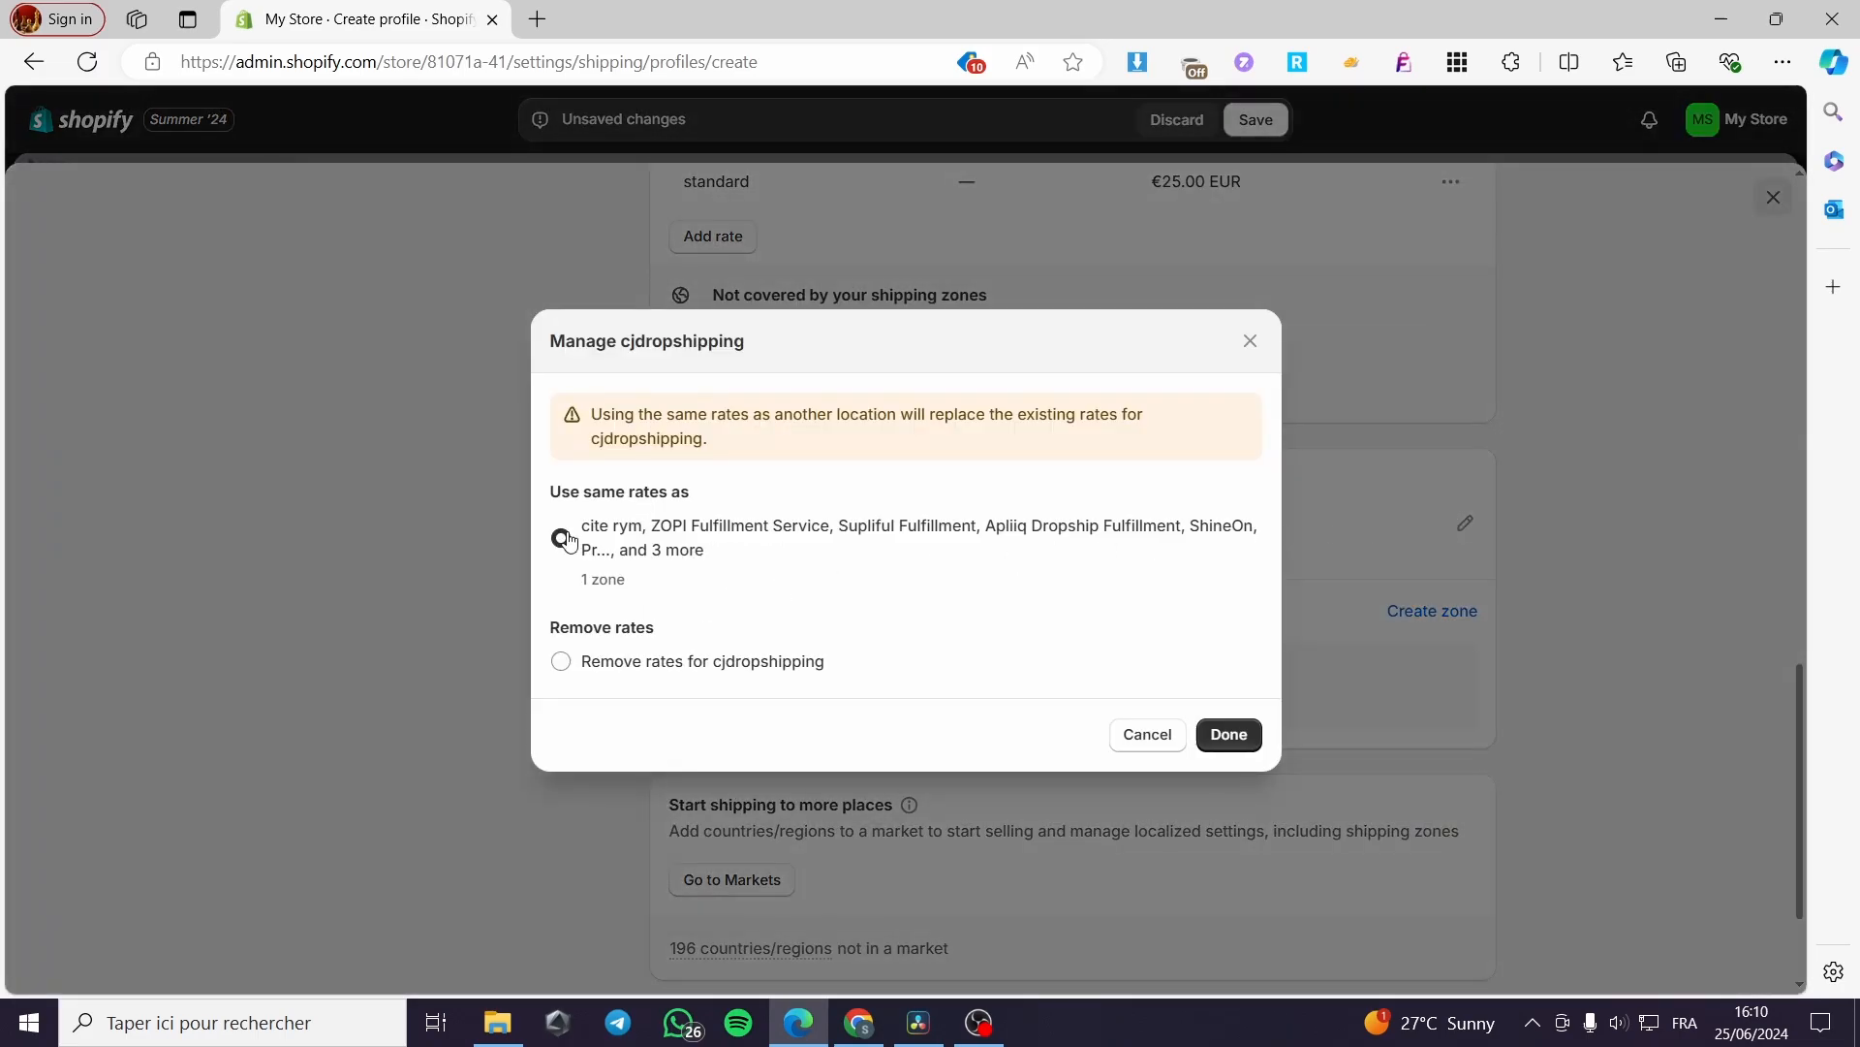
{"action": "left_click", "coordinate": [644, 663]}
{"action": "left_click", "coordinate": [1228, 691]}
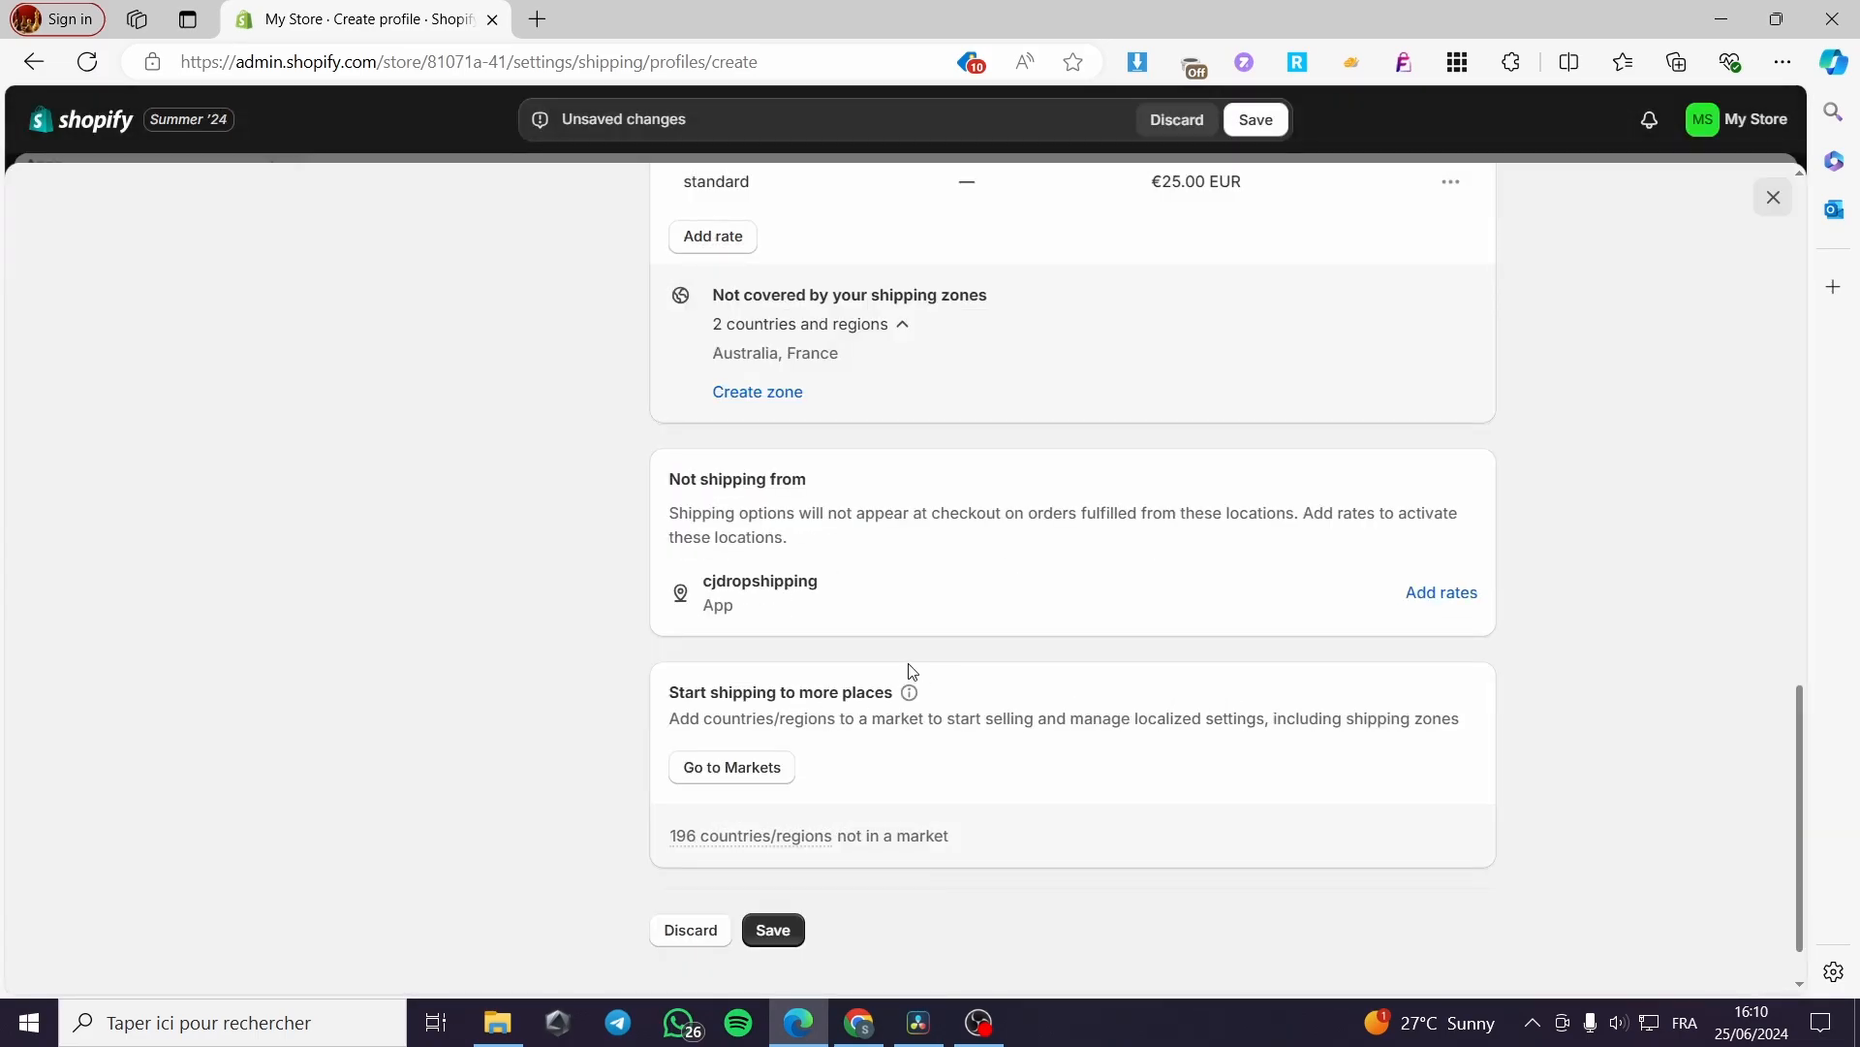
Step: Open the store's Markets settings from the section on shipping to more places
{"action": "scroll", "coordinate": [1126, 636], "scroll_direction": "down", "scroll_amount": 1}
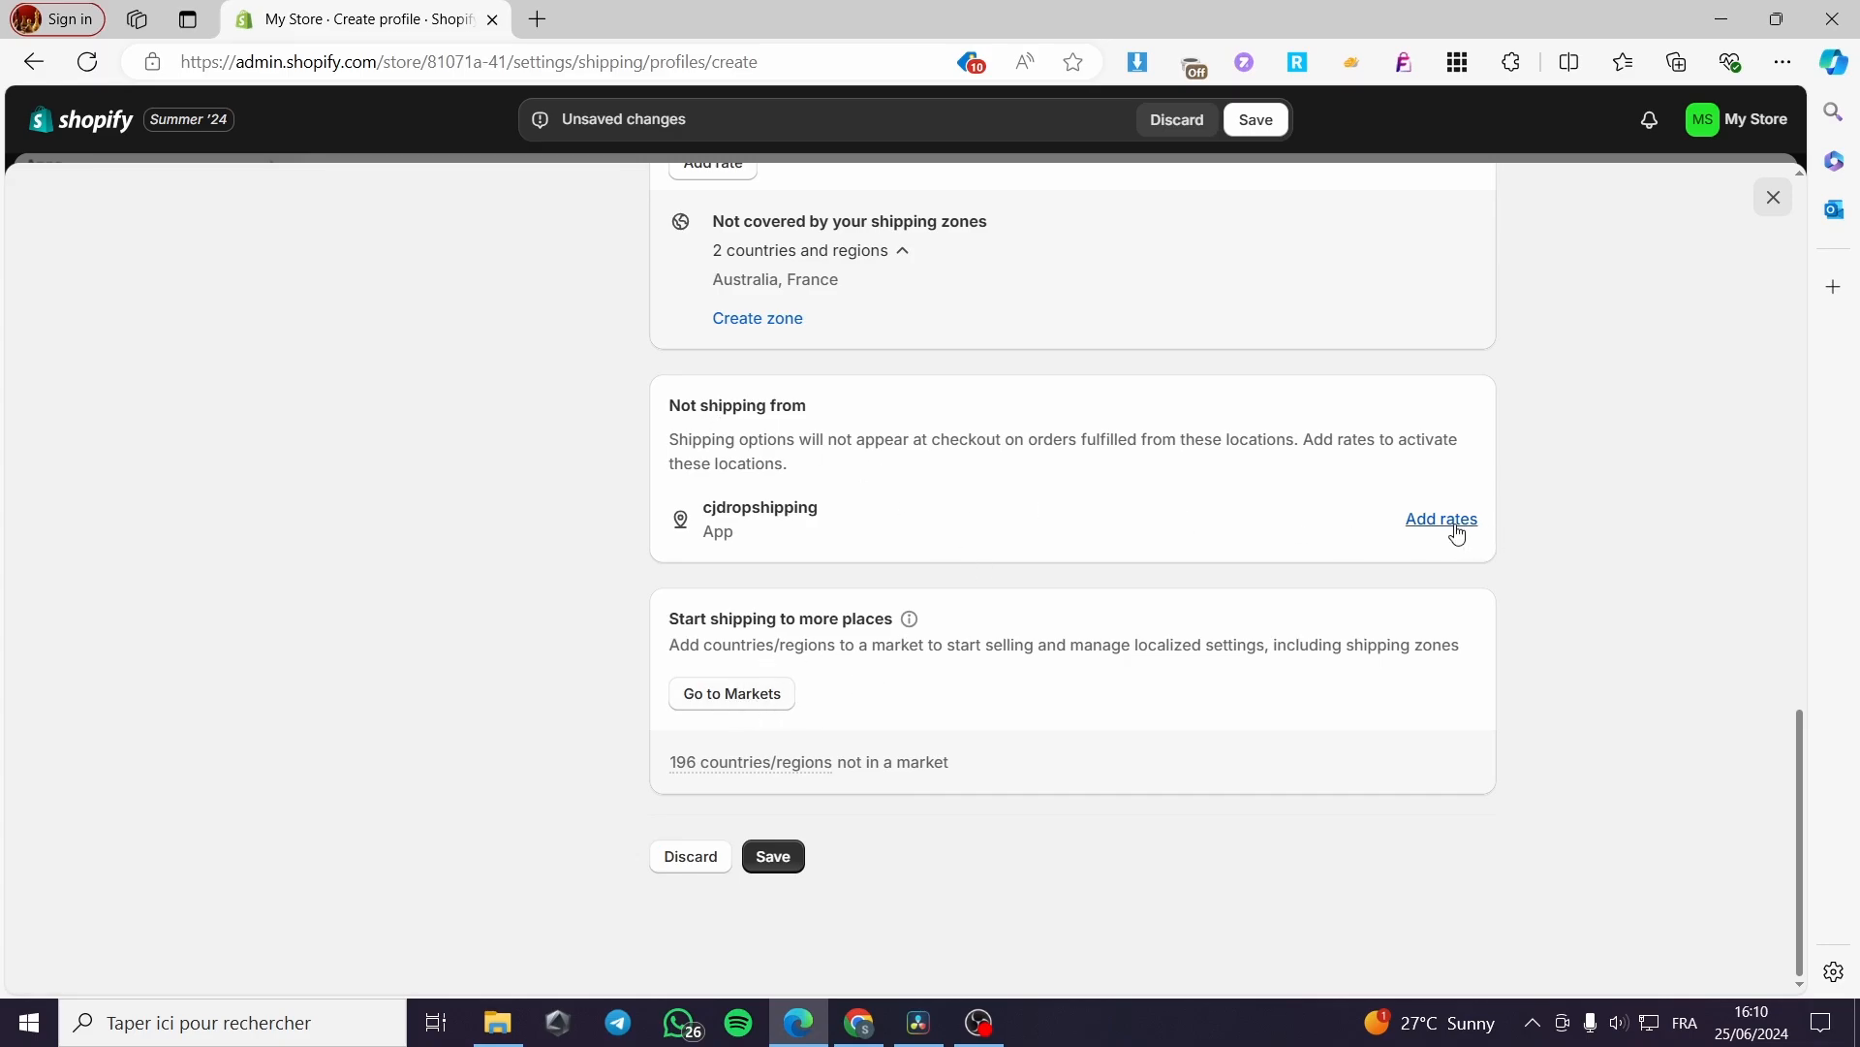
{"action": "mouse_move", "coordinate": [764, 743]}
{"action": "left_click", "coordinate": [739, 699]}
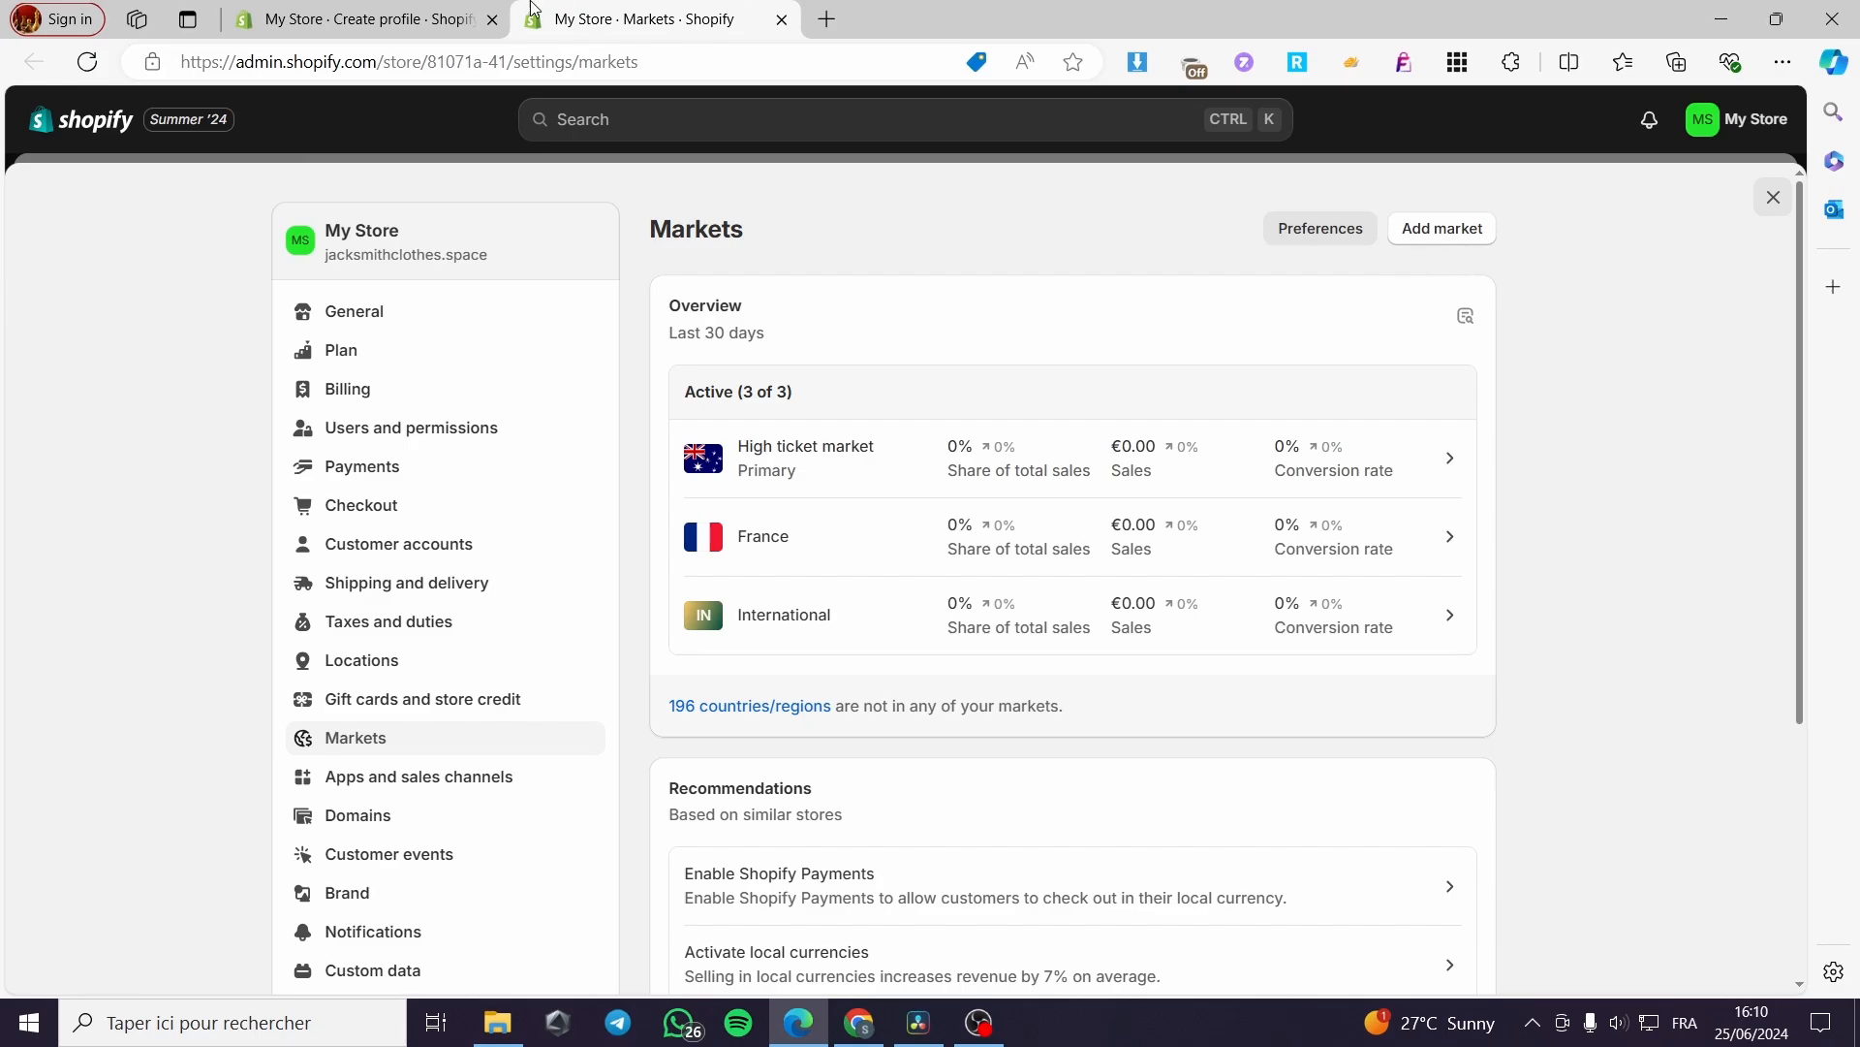
Step: Return to the shipping profile being created and save it
{"action": "left_click", "coordinate": [368, 18]}
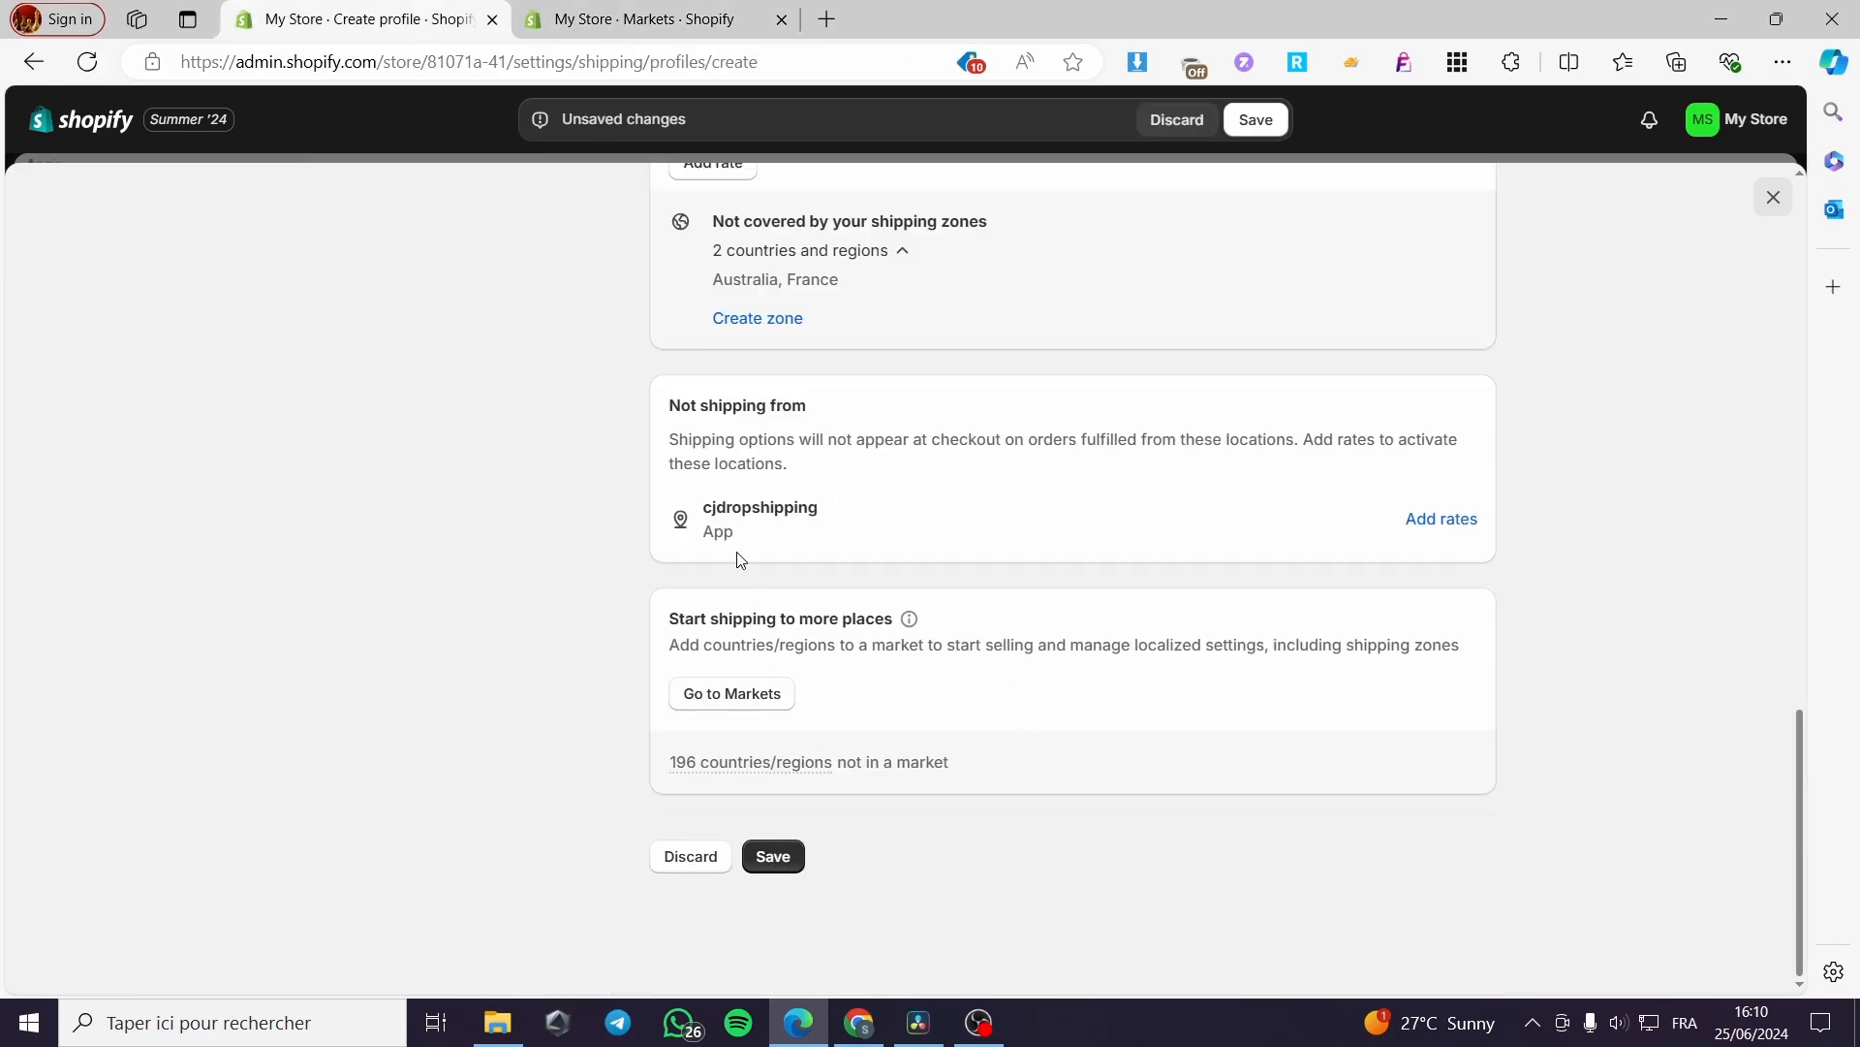
{"action": "left_click", "coordinate": [788, 853]}
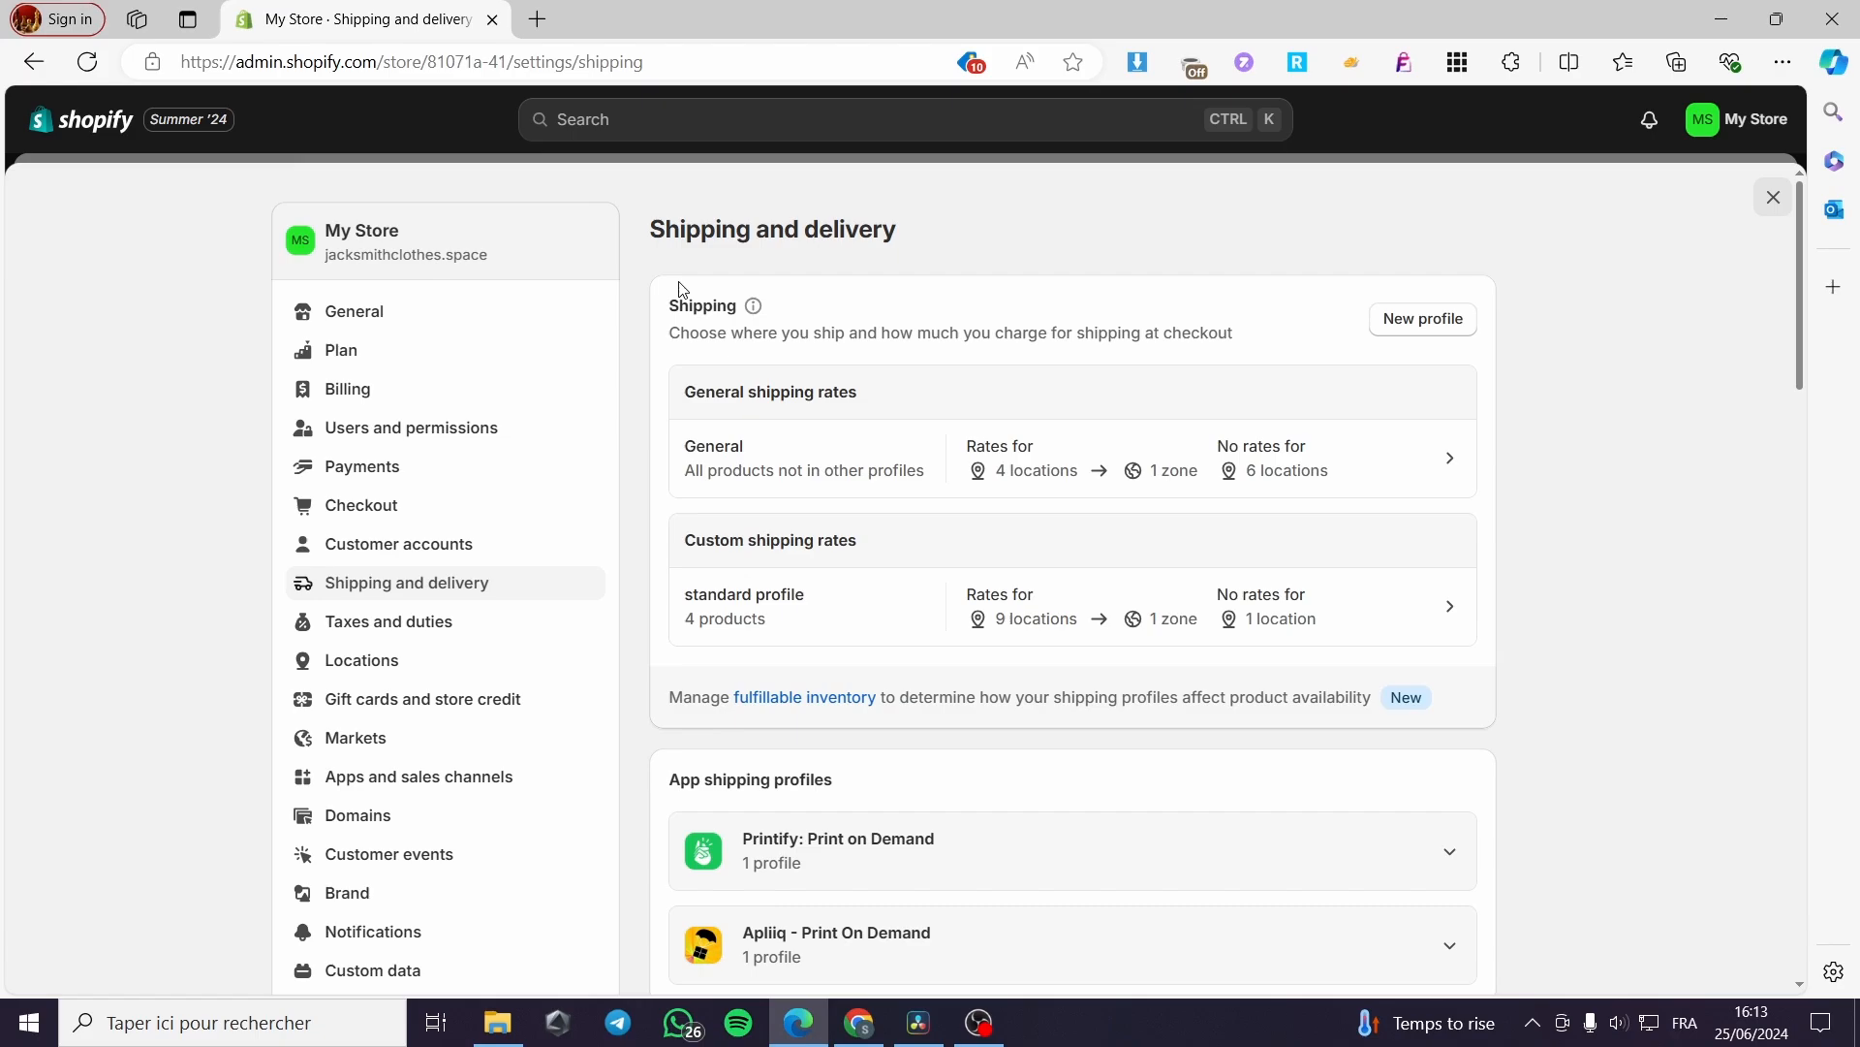
Step: Search the store admin for "shipping" and continue that search in the Shopify App Store
{"action": "left_click", "coordinate": [683, 133]}
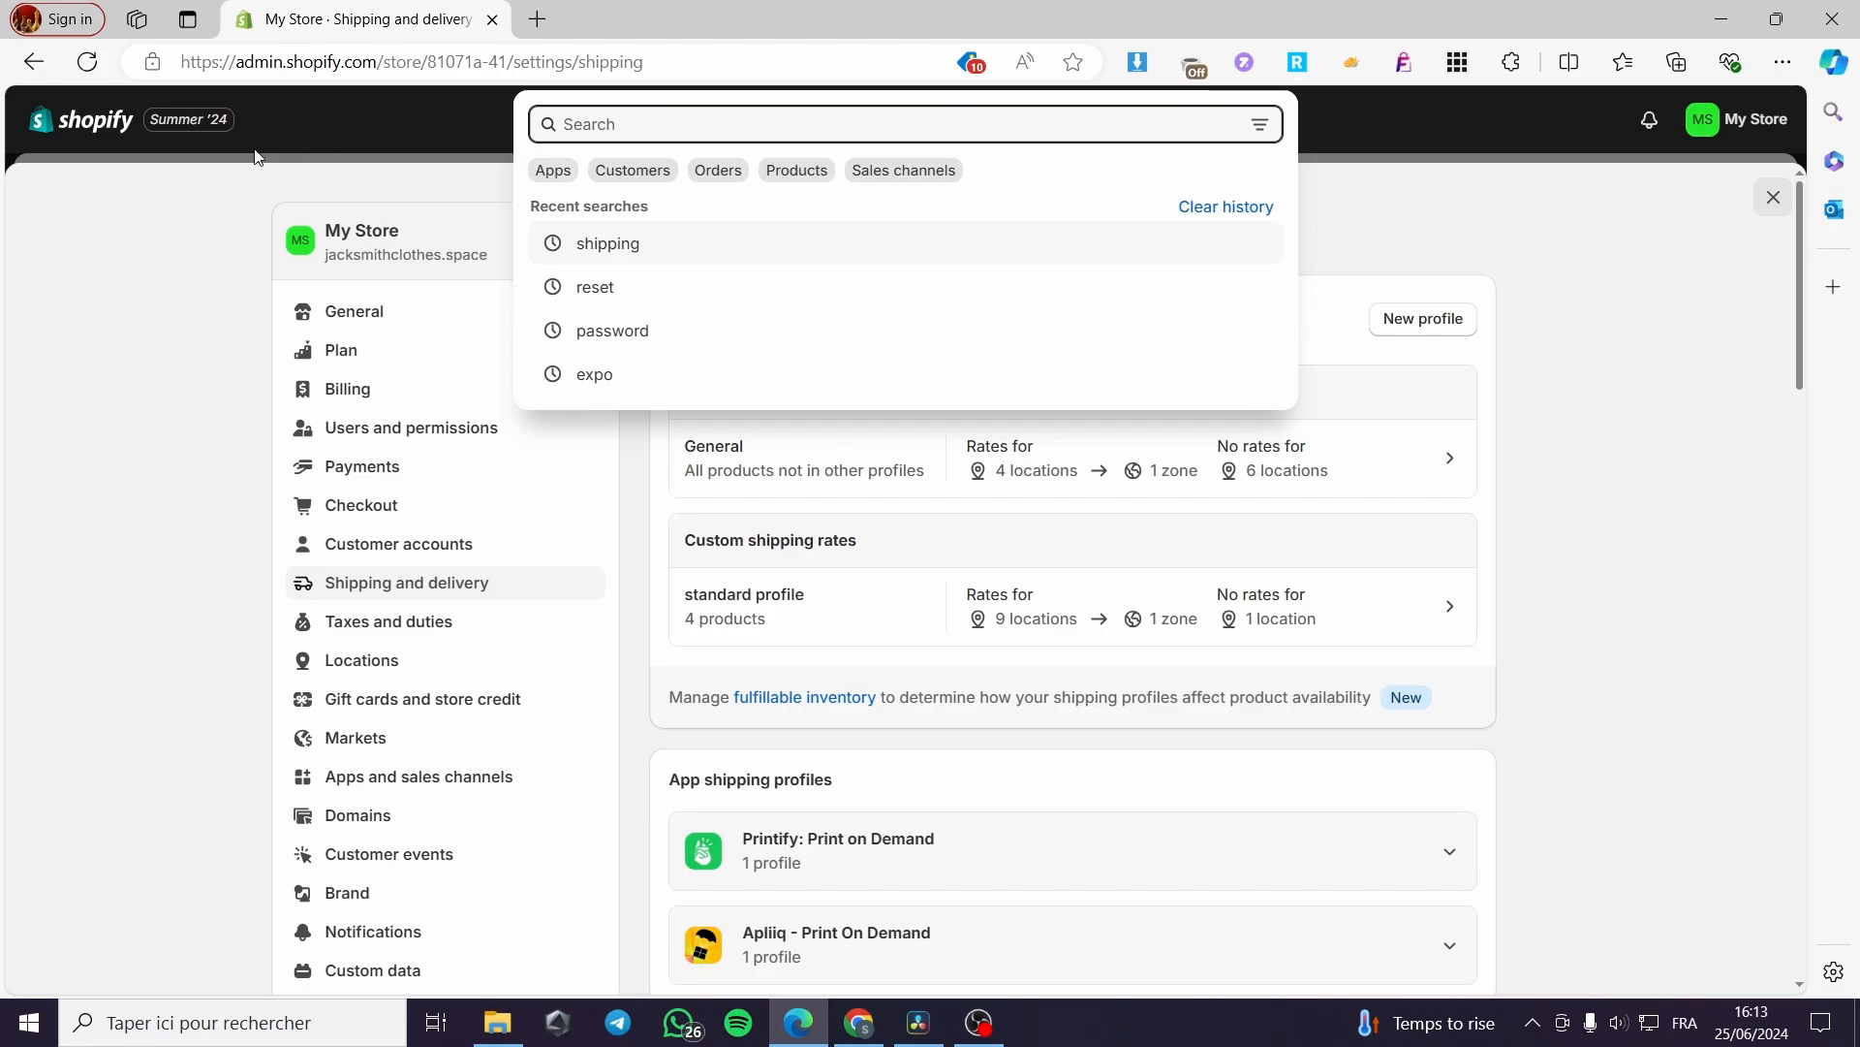
{"action": "type", "text": "s"}
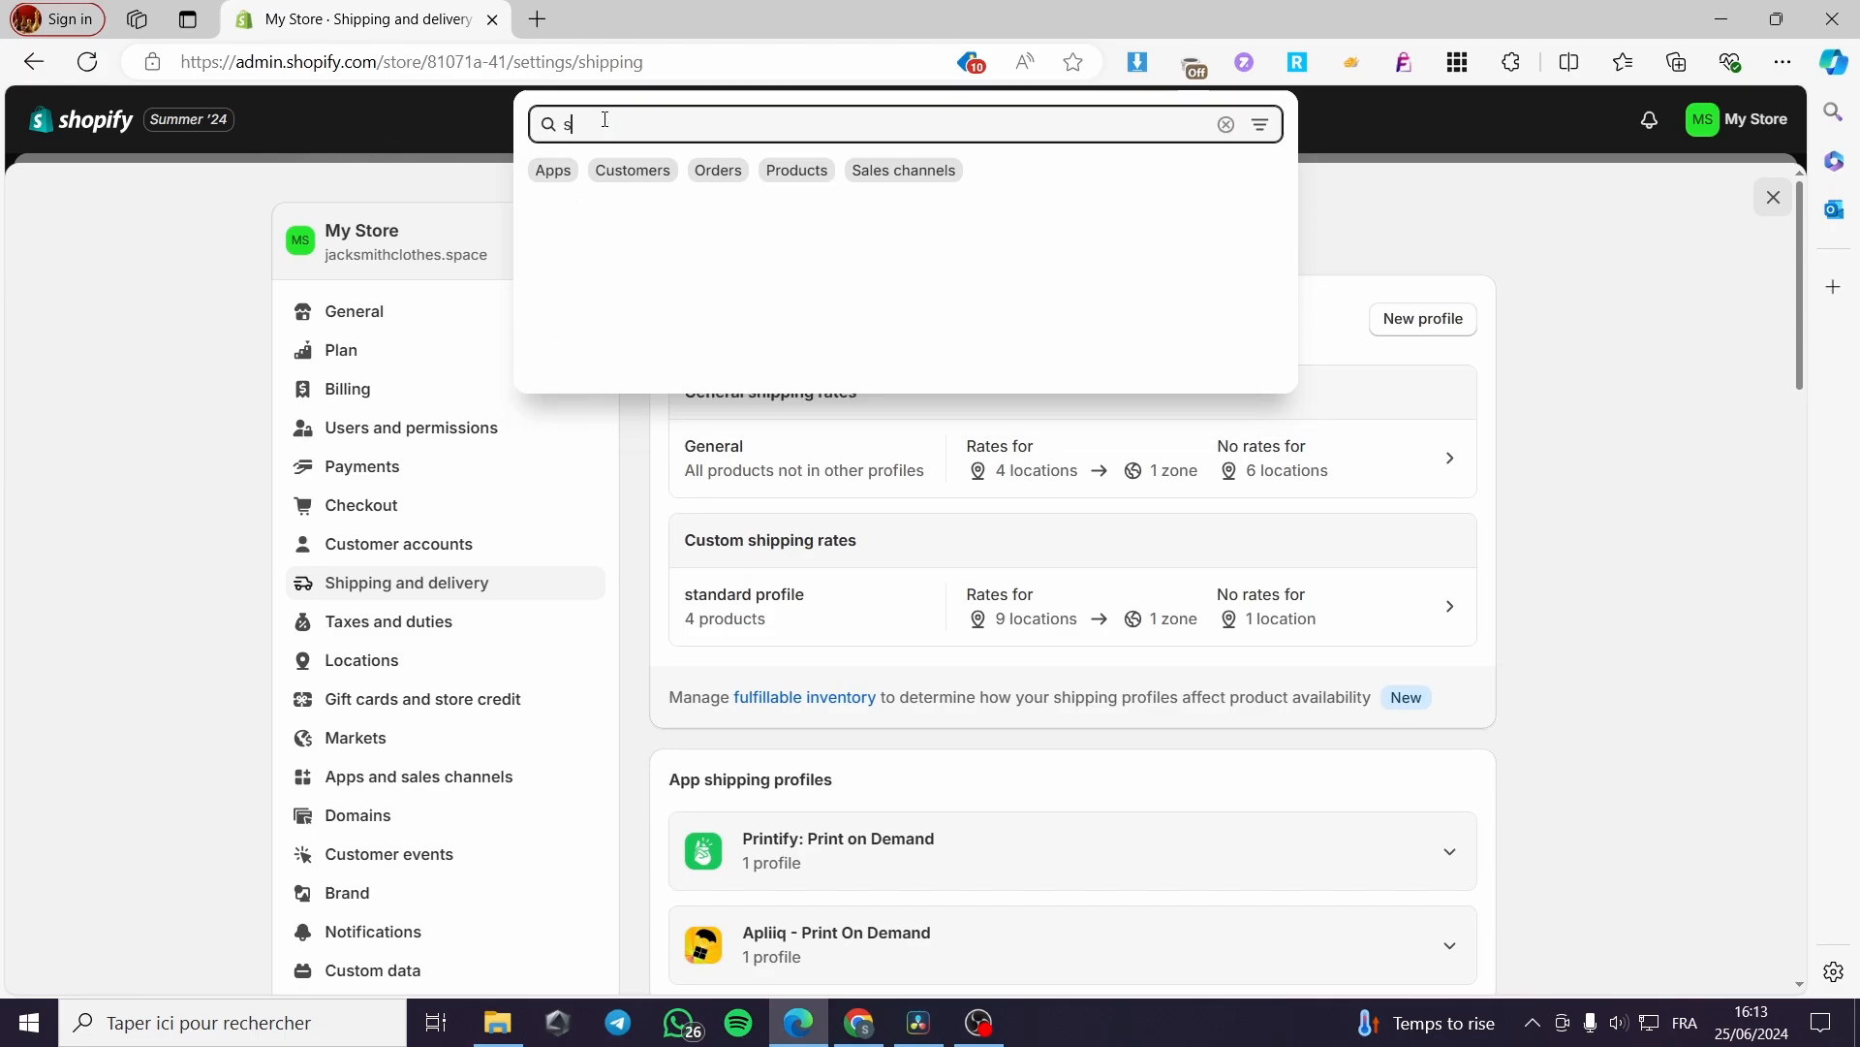
{"action": "type", "text": "hipping"}
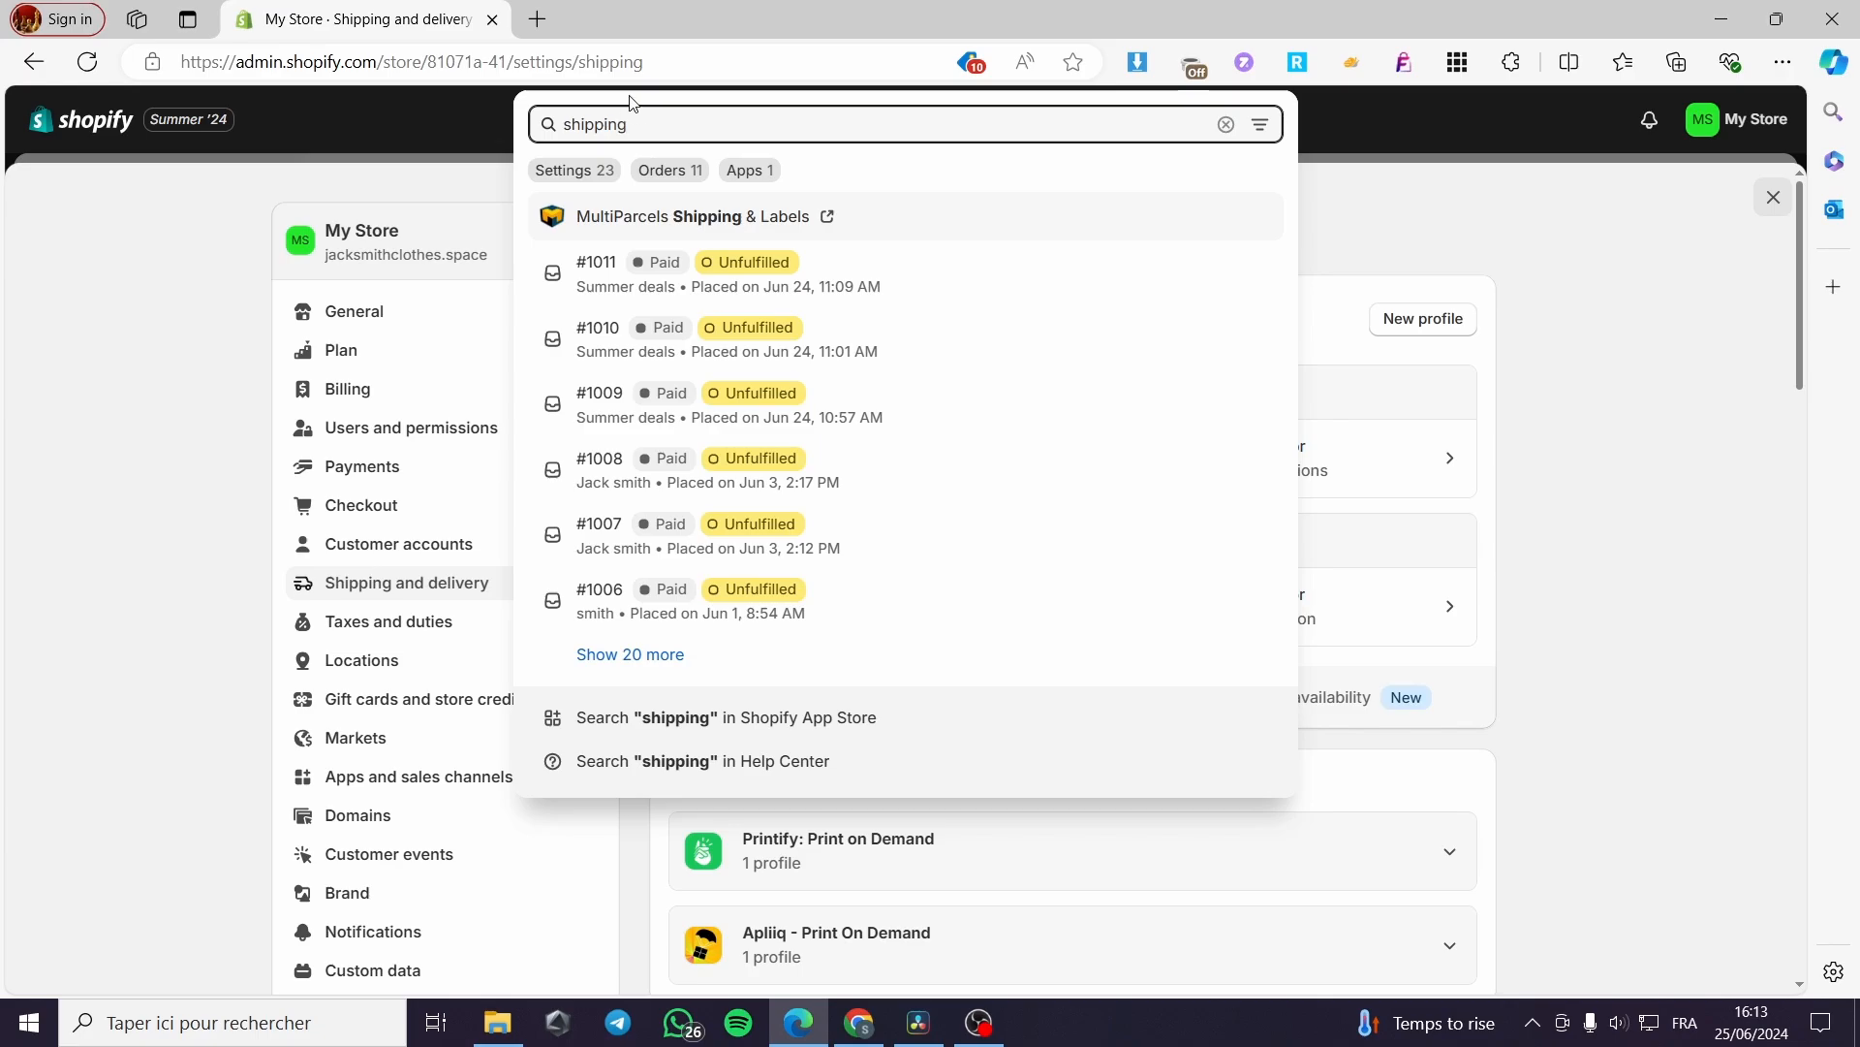
{"action": "left_click", "coordinate": [715, 718]}
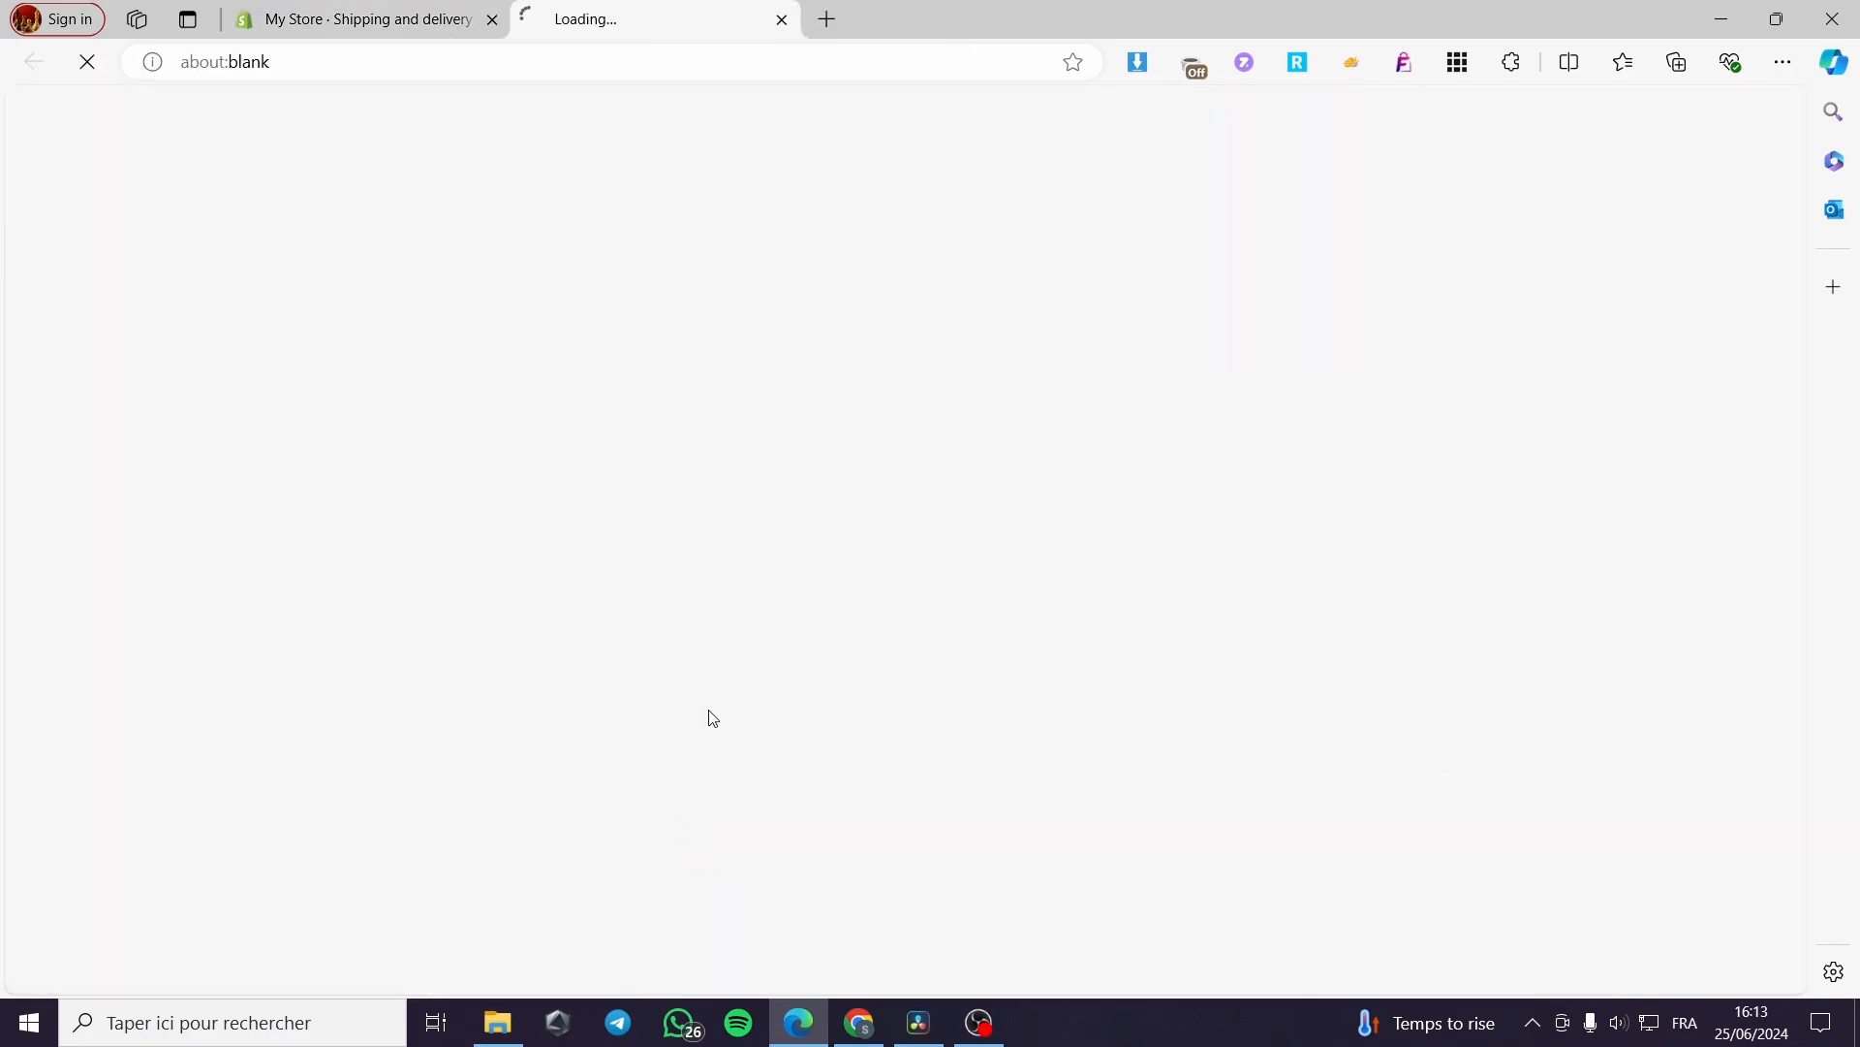